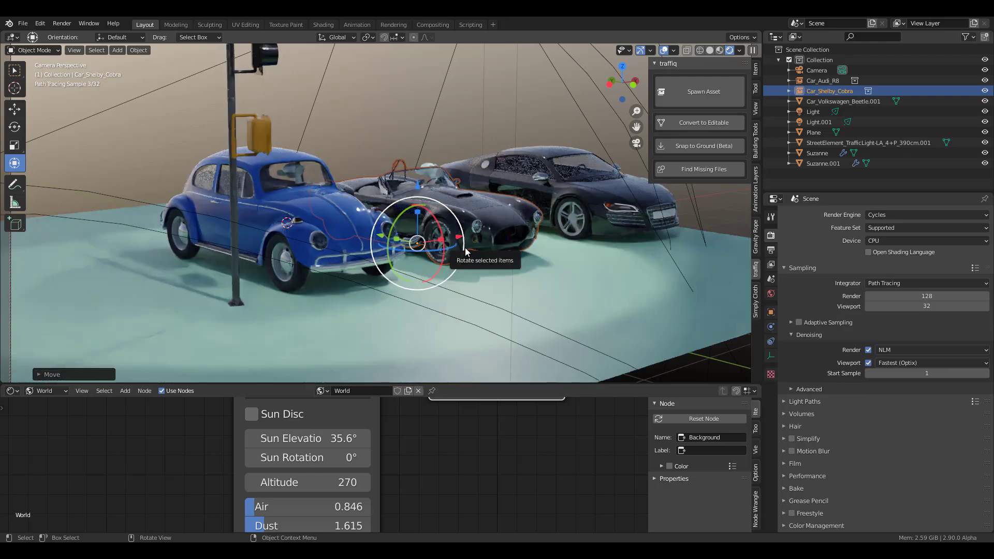
Examine the rendered scene with the Beetle, Shelby Cobra and Audi R8 from both wide and close-up views
scroll(466, 252, "down", 5)
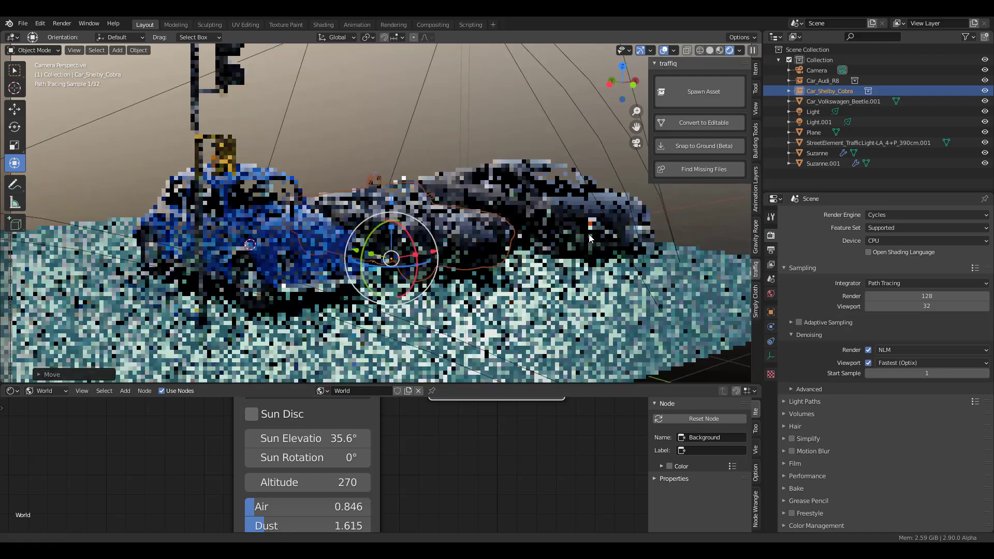
middle_click_drag(465, 252, 485, 250, "shift")
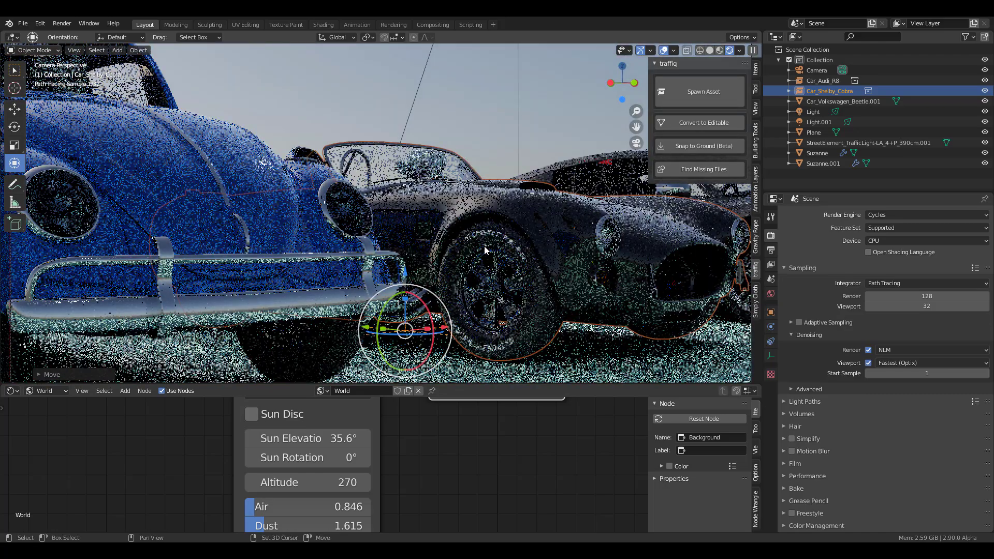
scroll(485, 250, "up", 4)
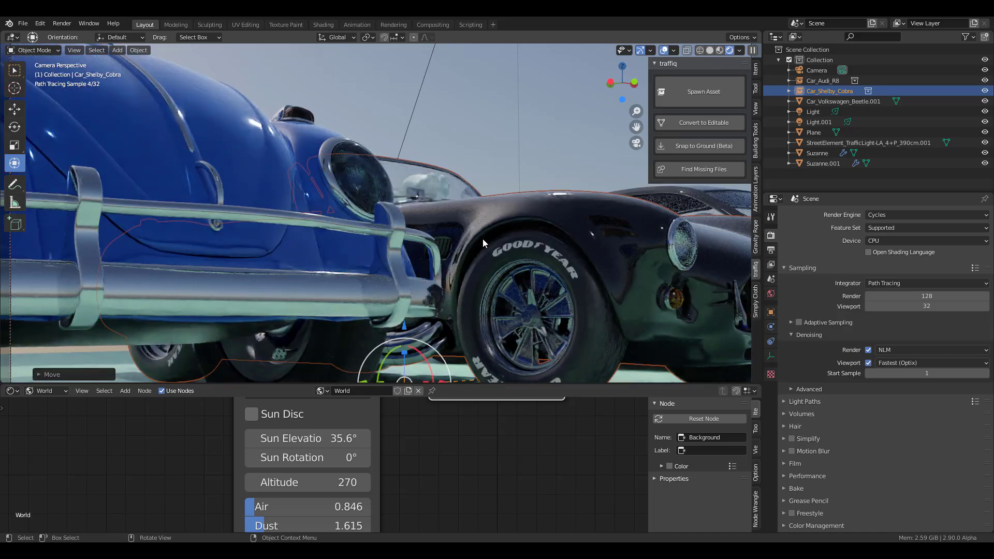
scroll(500, 249, "down", 5)
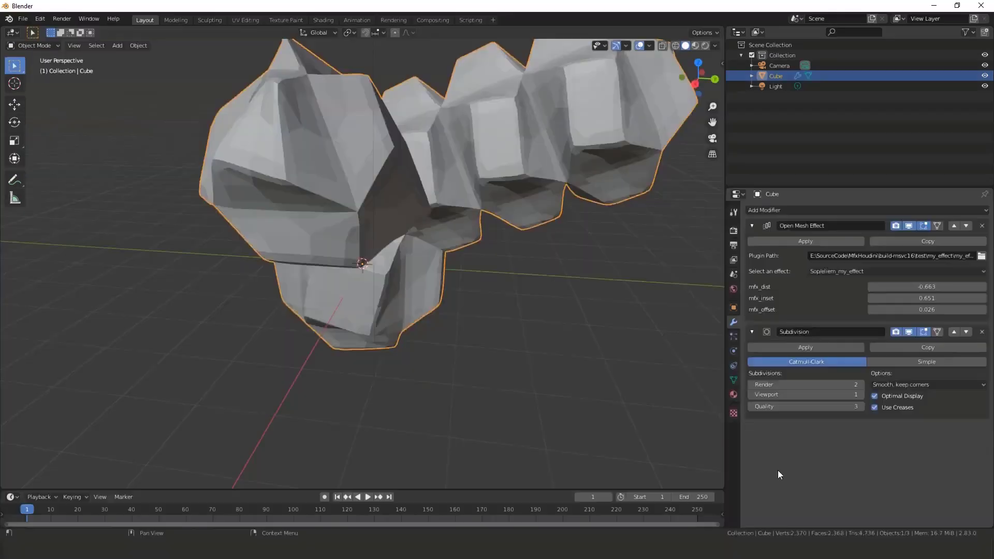
scroll(390, 245, "up", 4)
scroll(394, 244, "down", 7)
middle_click_drag(395, 244, 474, 255)
scroll(473, 255, "up", 6)
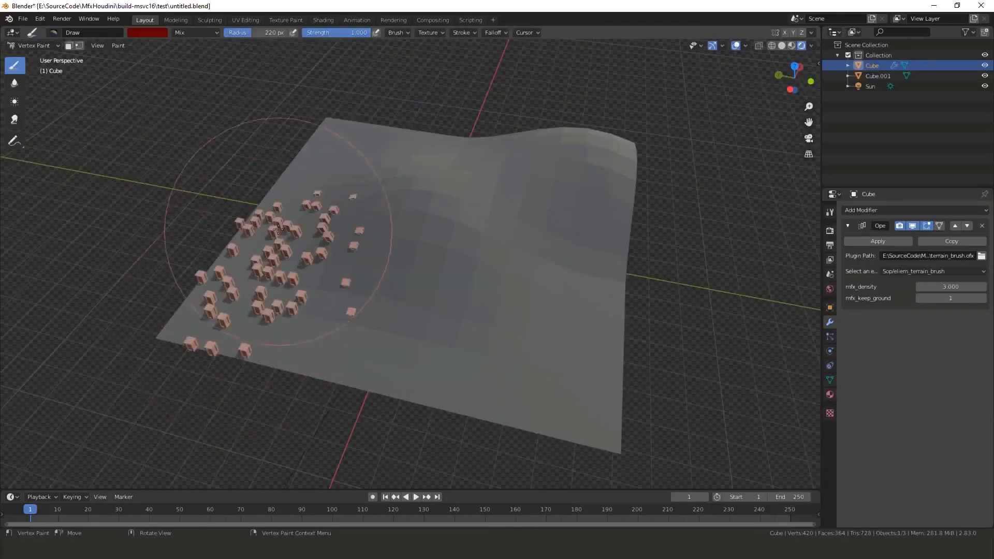
Vertex-paint the terrain mesh with red strokes to scatter houses and green strokes to scatter trees
mouse_move(266, 266)
left_mouse_down()
mouse_move(344, 277)
mouse_move(299, 333)
left_mouse_up()
left_click_drag(560, 337, 510, 355)
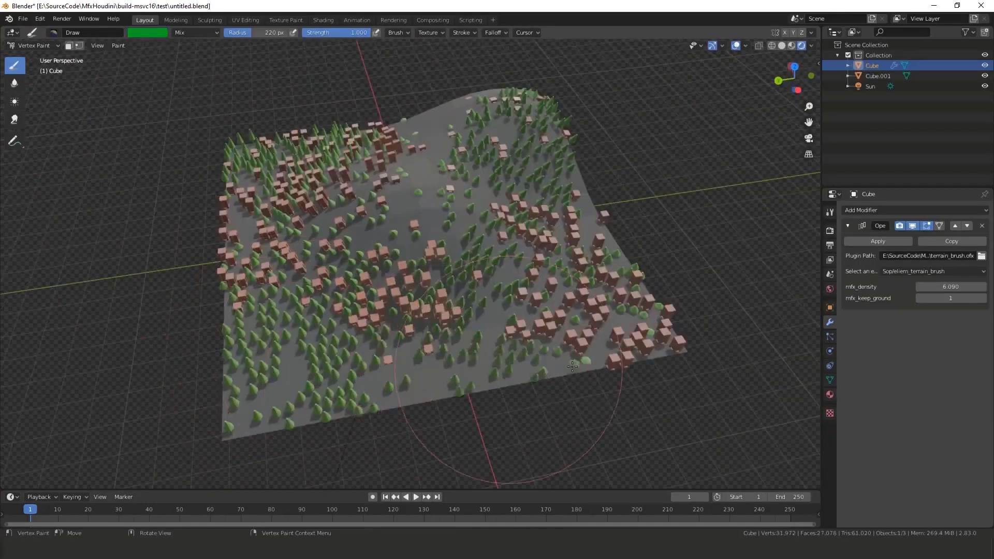
middle_click_drag(366, 466, 226, 253)
left_click_drag(226, 253, 222, 282)
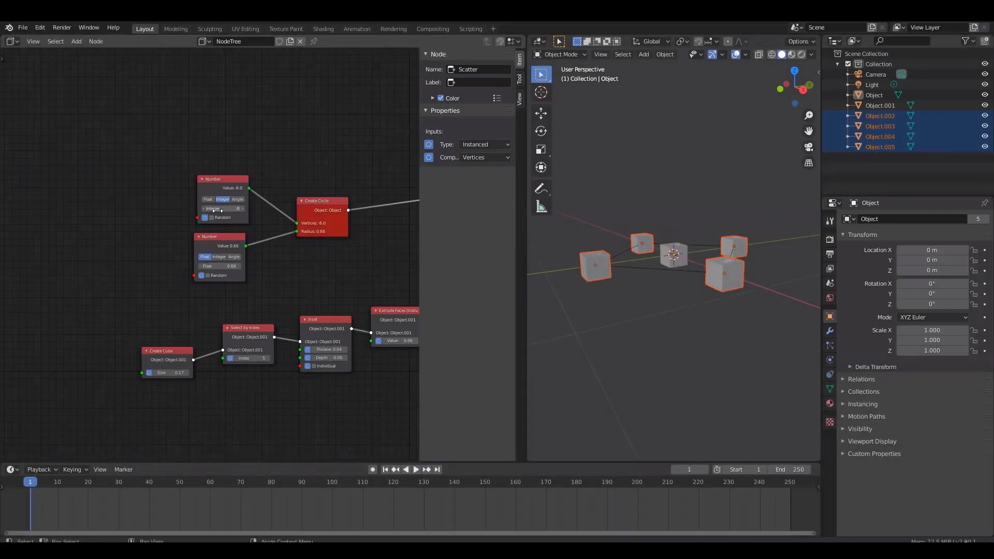
Set the circle's vertex count to 8 in its Number node and enable auto keying at frame 30
left_click_drag(217, 210, 230, 209)
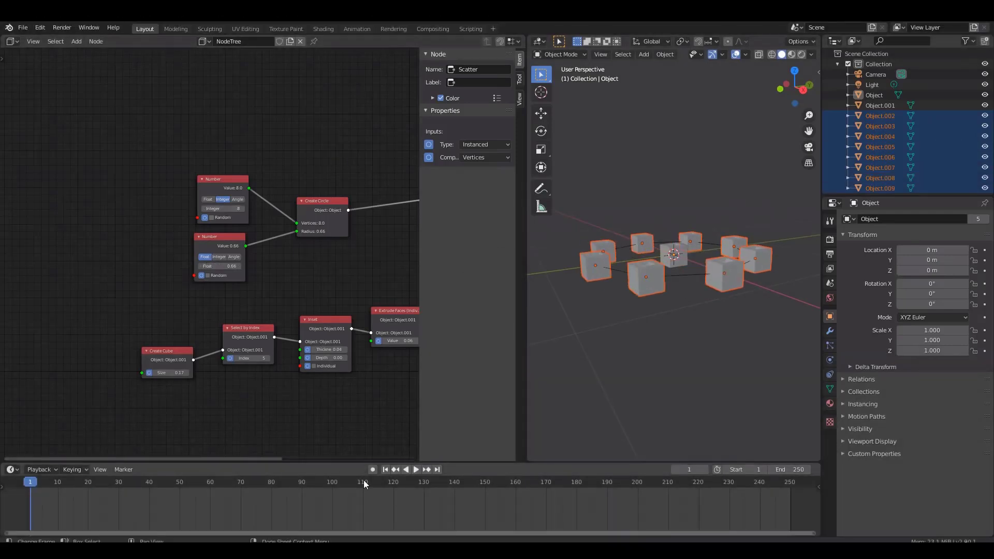
left_click(372, 469)
left_click_drag(78, 481, 119, 482)
Animate the circle's radius by keyframing the connected Number node's float value, using 1.32 at frame 30
right_click(239, 267)
left_click(235, 278)
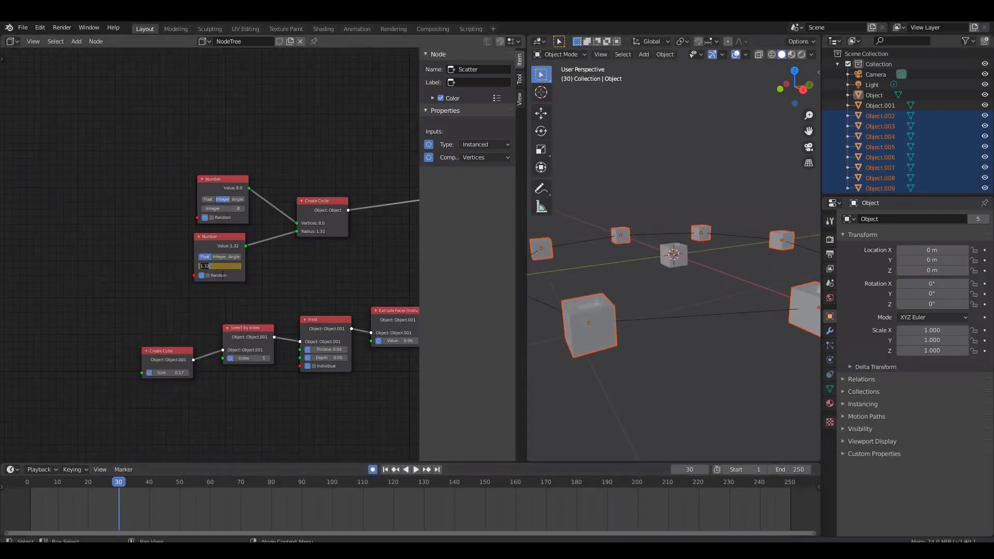
left_click(217, 237)
right_click(468, 138)
left_click(445, 139)
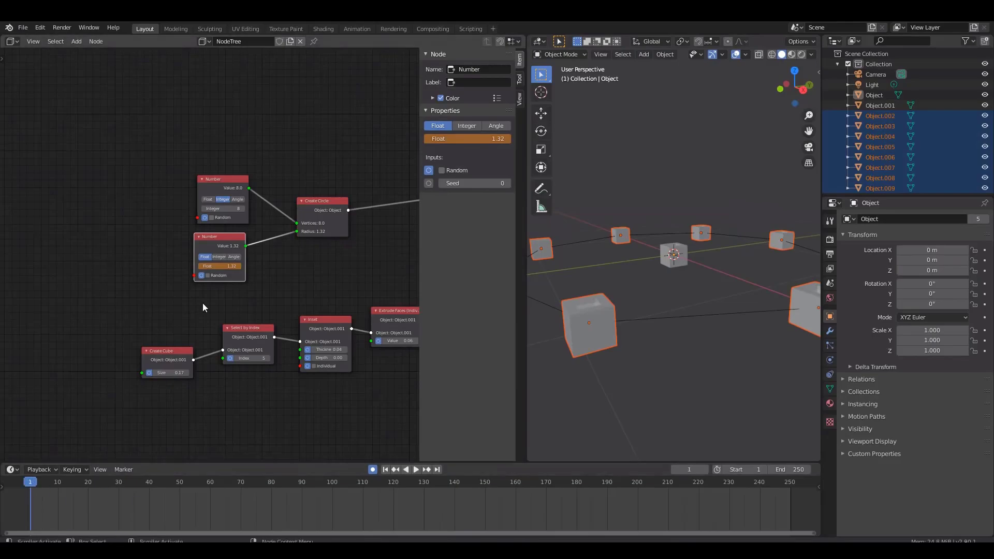
right_click(466, 139)
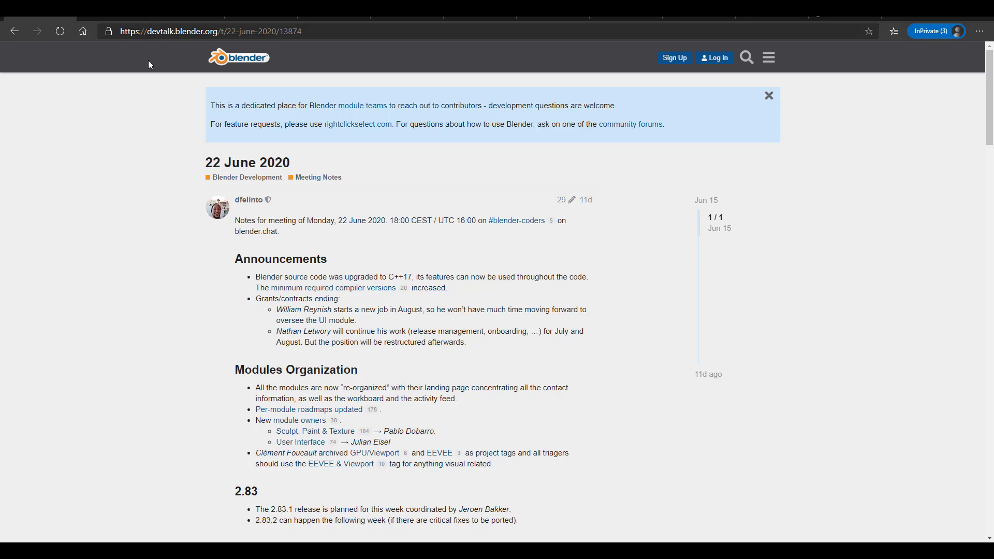
In the browser, open the Modules Roadmap – June 2020 post and review each module's plans for 2.90 to 2.92
left_click(118, 19)
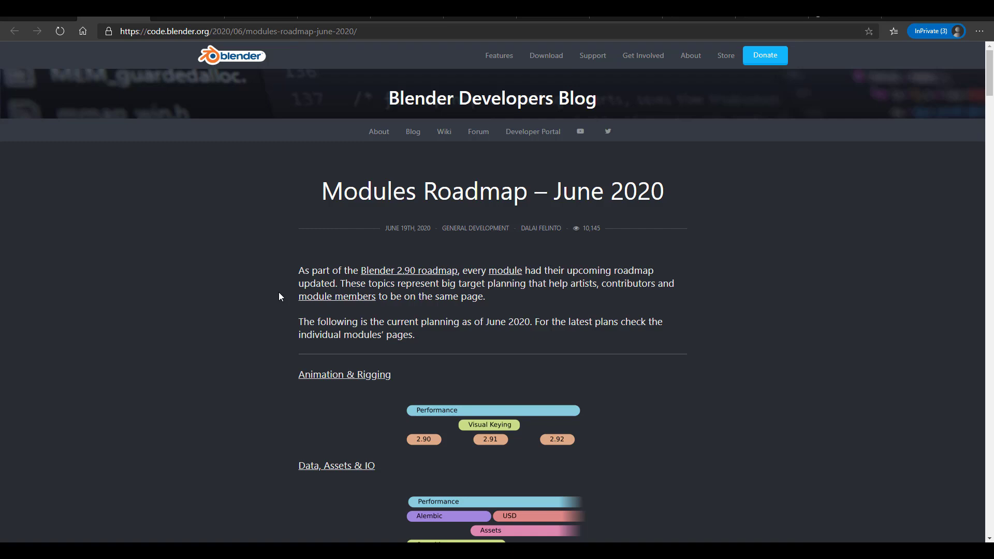
scroll(279, 293, "down", 3)
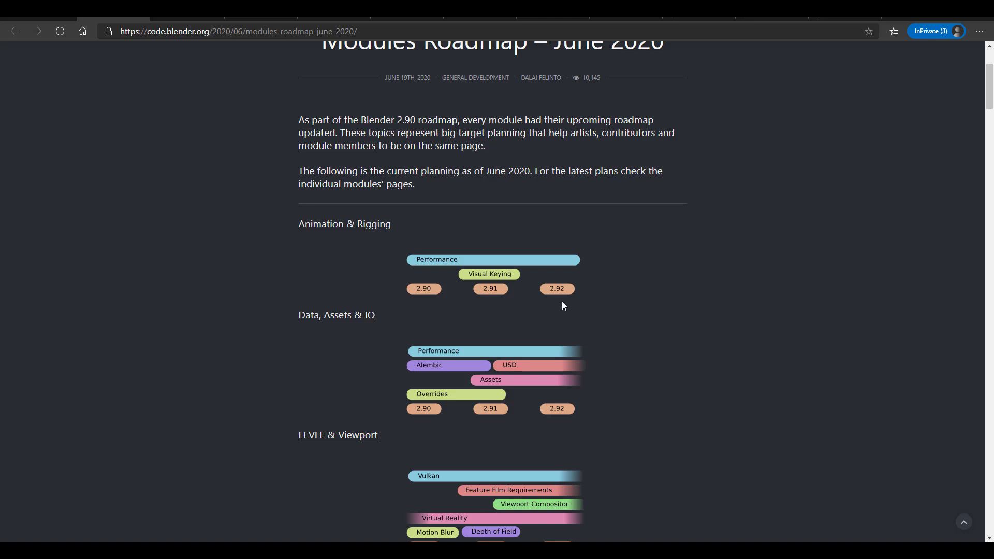
scroll(564, 306, "down", 2)
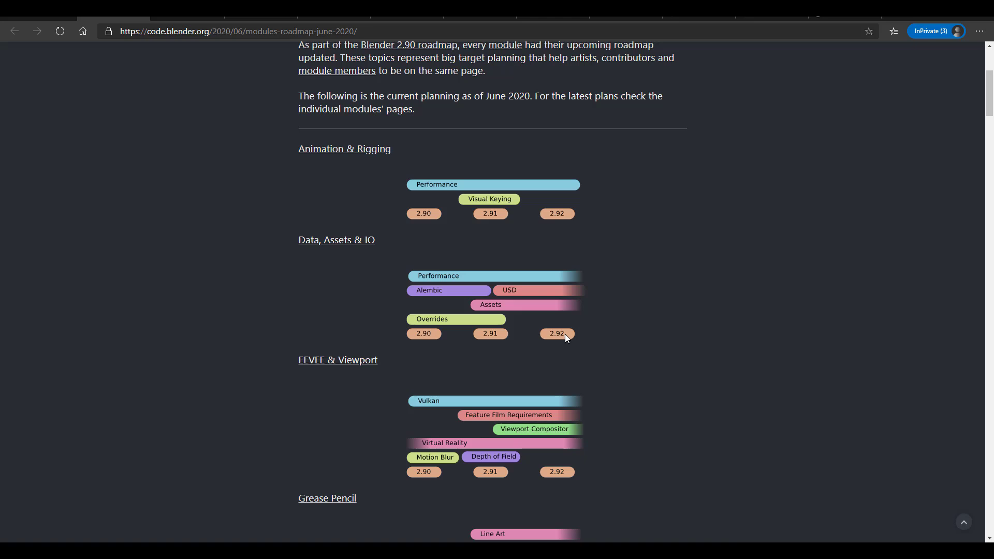
scroll(565, 342, "down", 3)
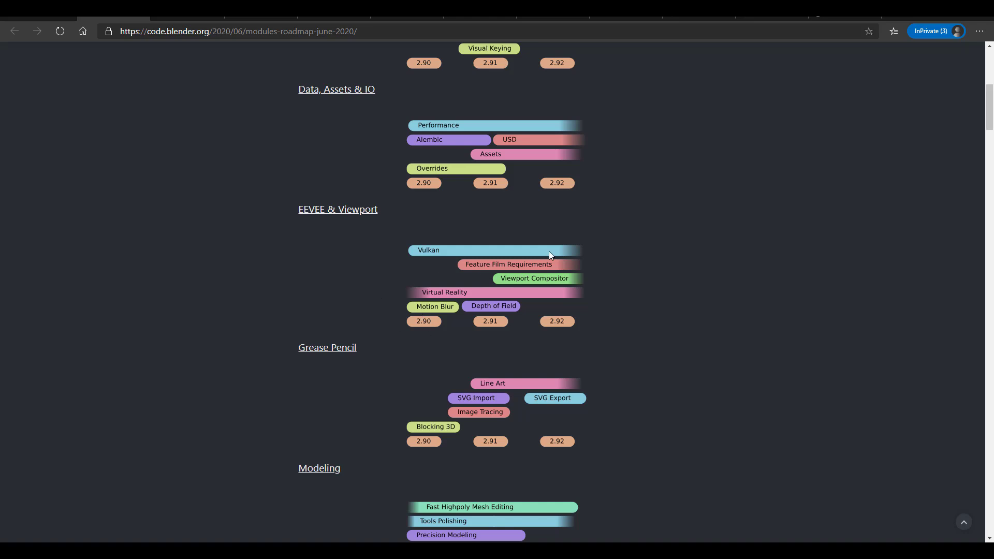
scroll(483, 277, "down", 12)
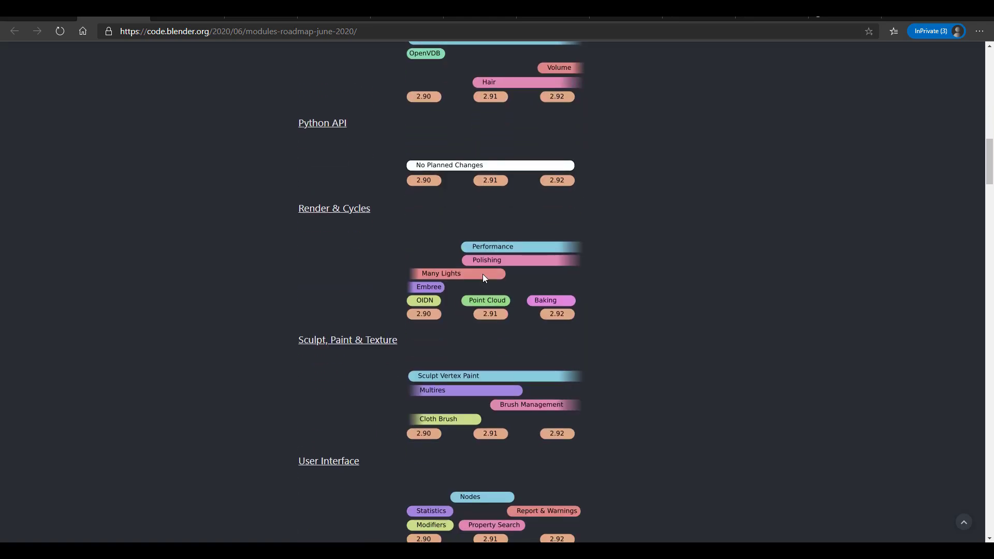
scroll(484, 277, "down", 3)
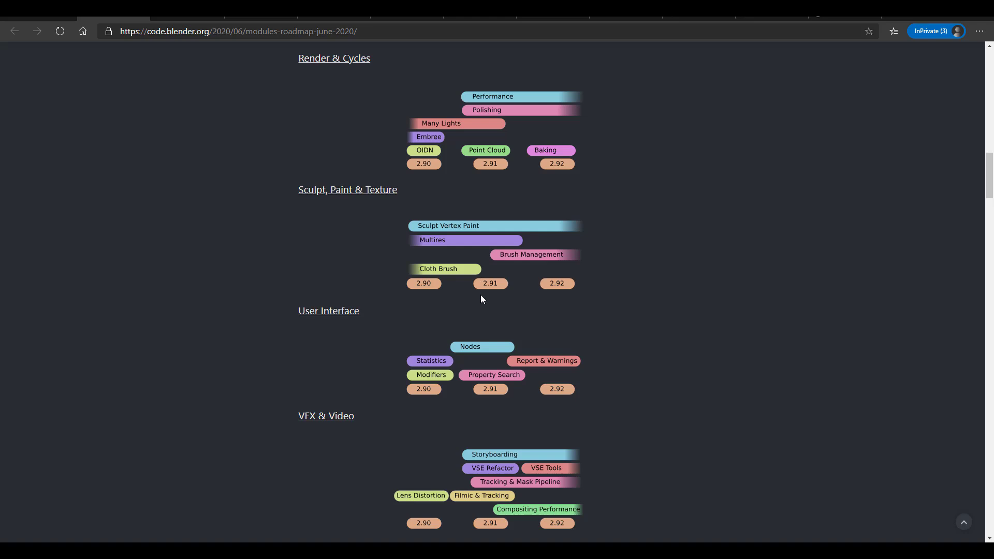
scroll(481, 296, "down", 3)
scroll(481, 296, "up", 9)
scroll(481, 298, "up", 6)
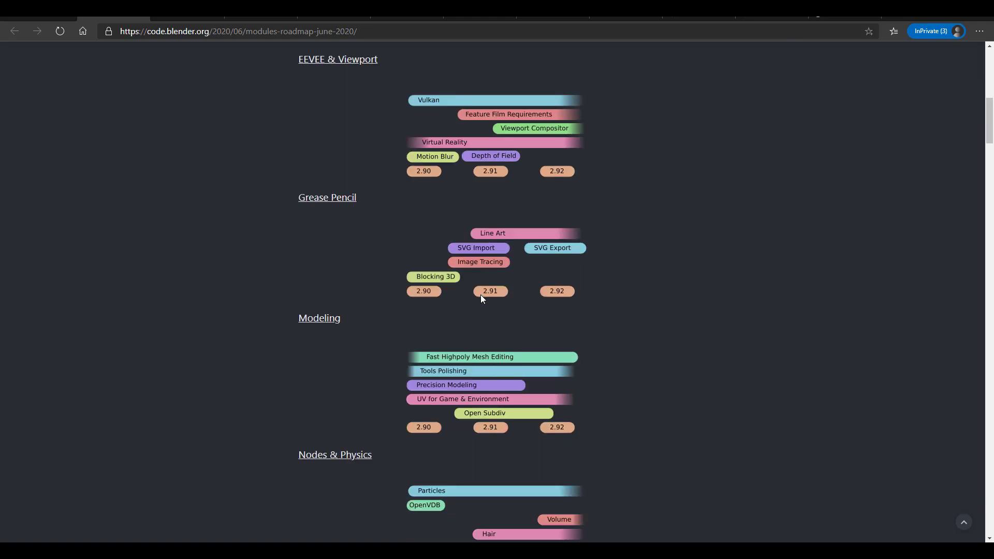
scroll(481, 298, "down", 7)
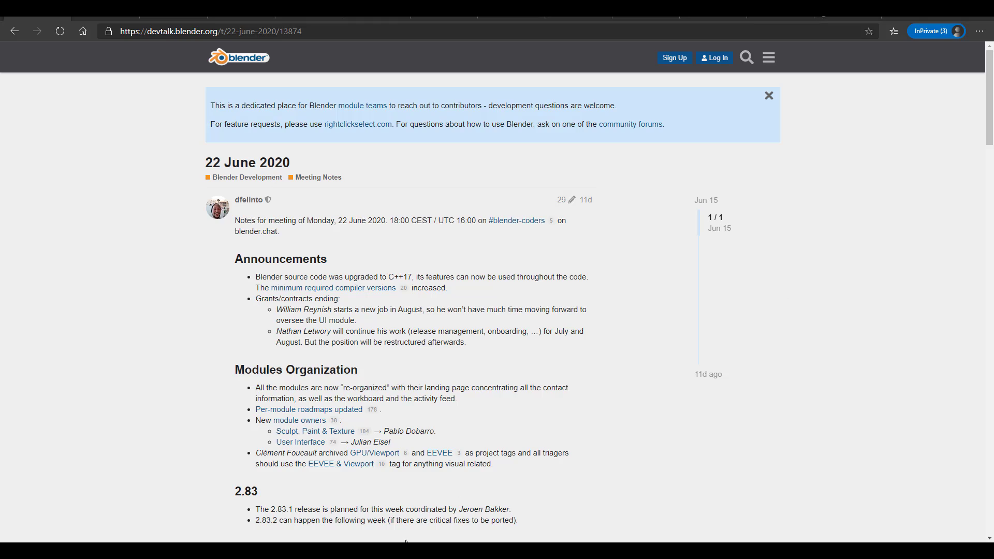
Open the archived GPU / Viewport project from the meeting notes and examine its replacement project, EEVEE & Viewport
left_click(377, 454)
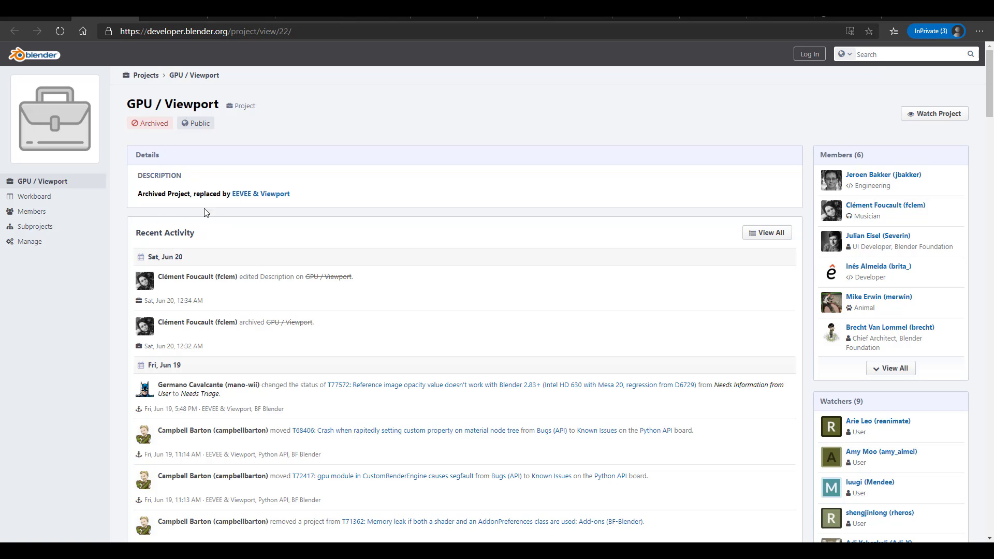
left_click(261, 194)
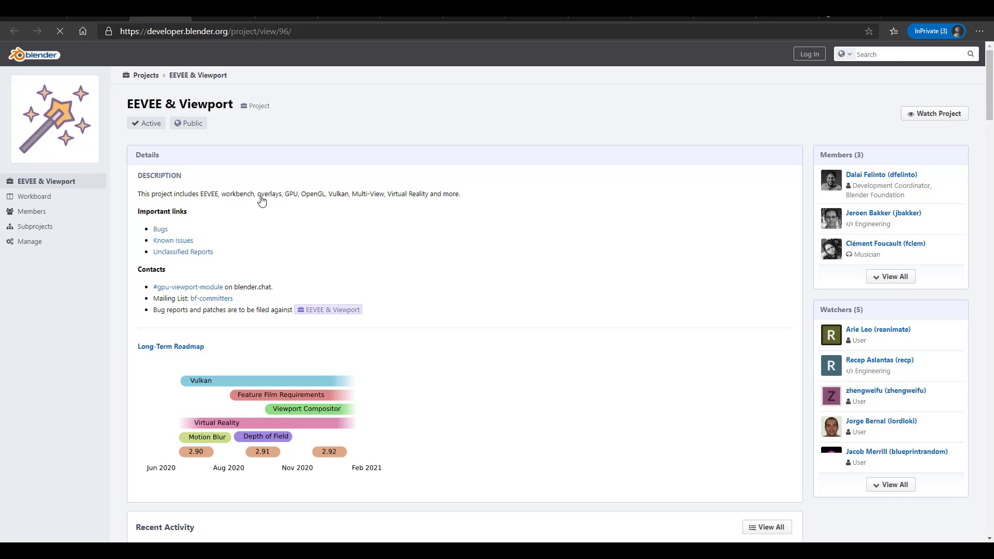
scroll(261, 196, "down", 7)
scroll(262, 191, "up", 7)
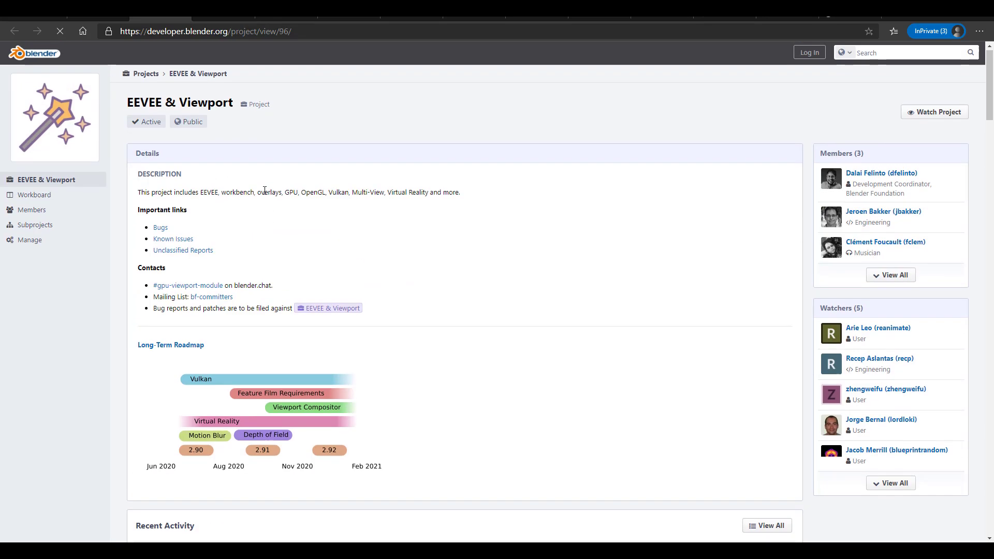
scroll(264, 191, "down", 4)
scroll(264, 190, "up", 3)
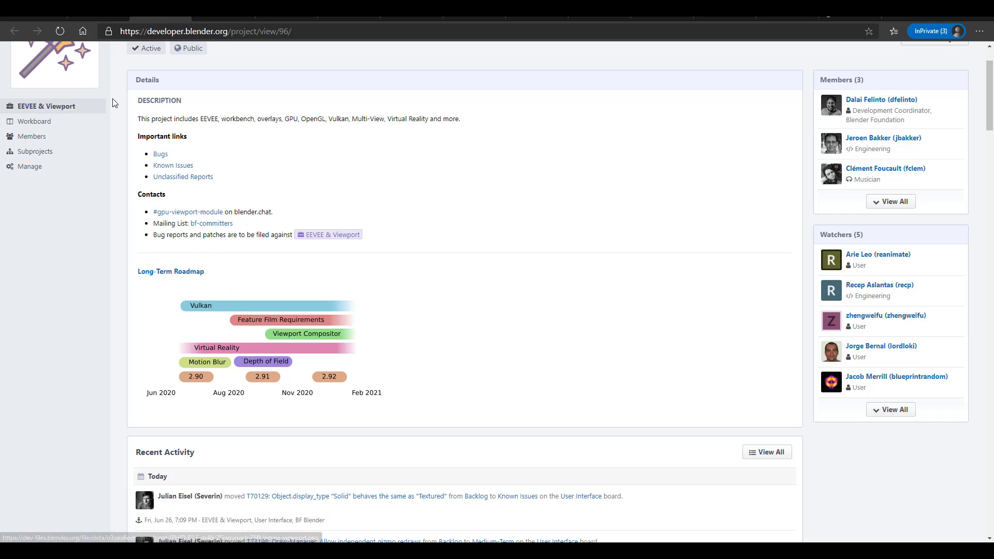
Read the 2.83 section of the meeting notes and review the fix tables in the Blender LTS: Maintenance Task
left_click(14, 31)
scroll(493, 374, "down", 3)
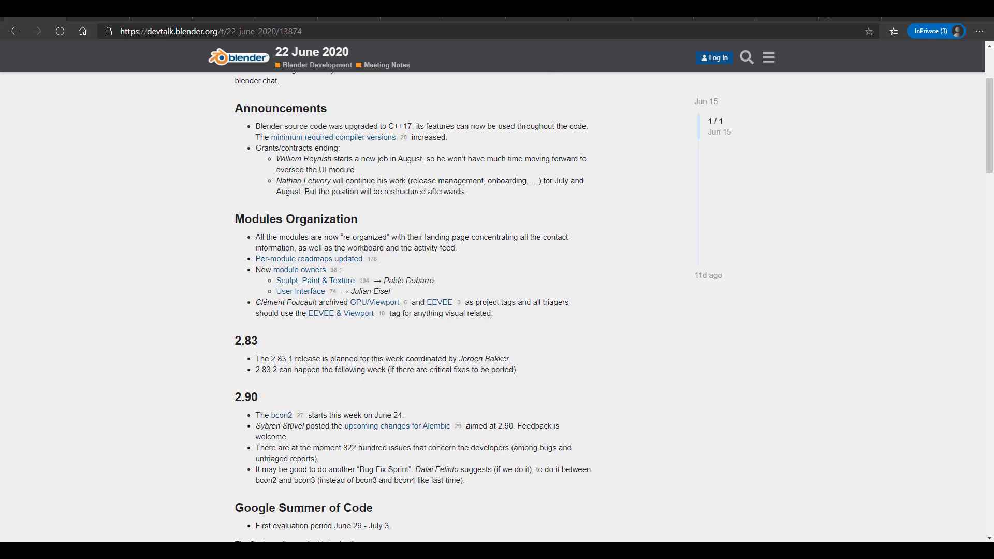
key("ctrl+w")
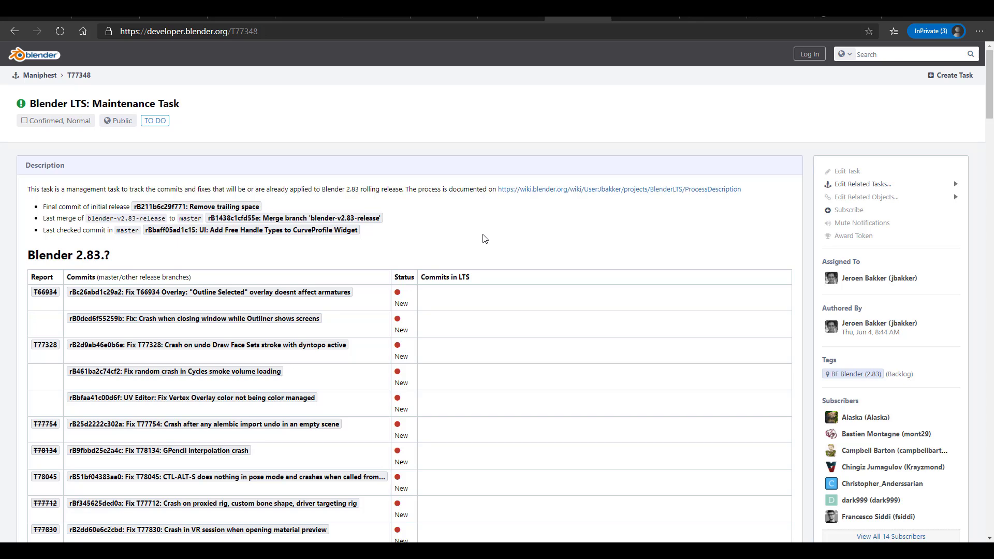
scroll(486, 238, "down", 1)
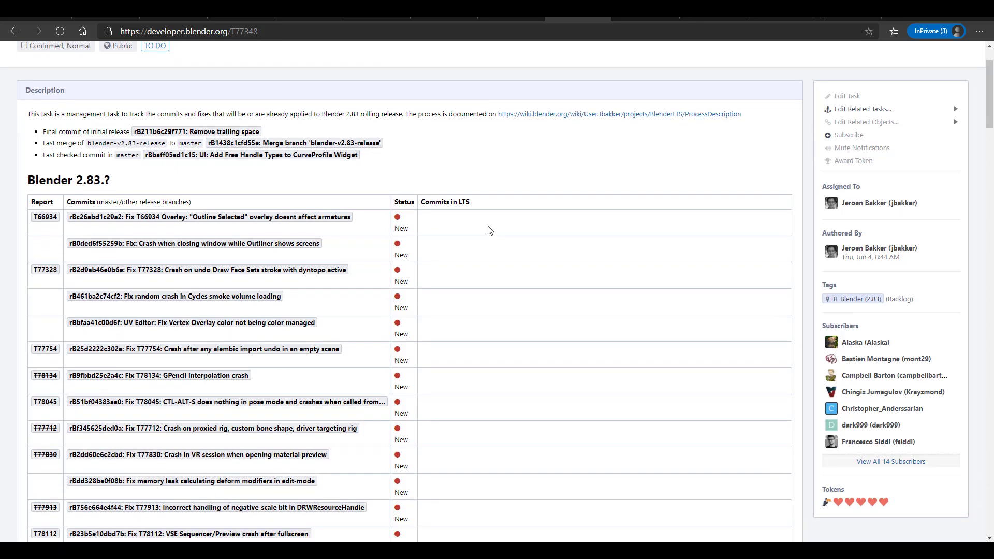
scroll(496, 203, "down", 6)
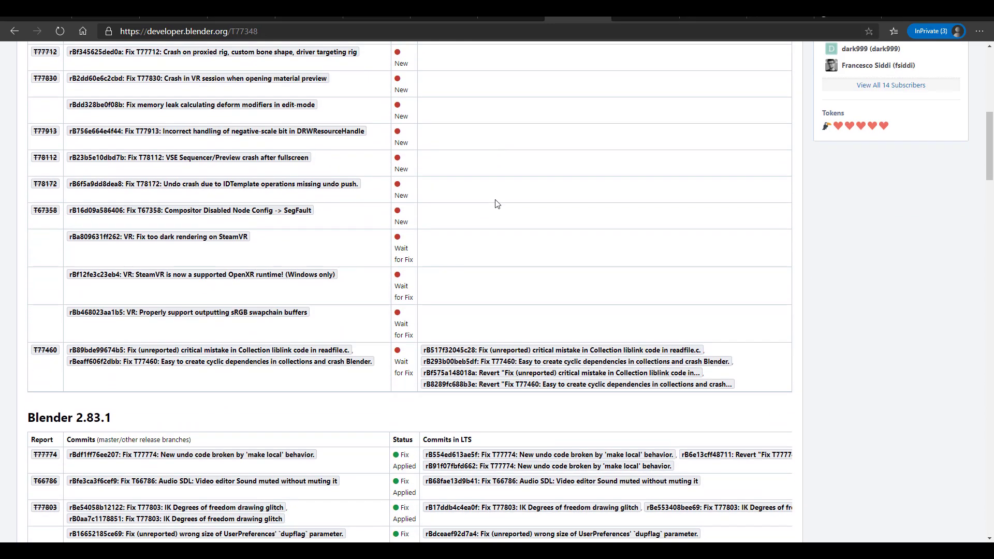
scroll(495, 204, "down", 12)
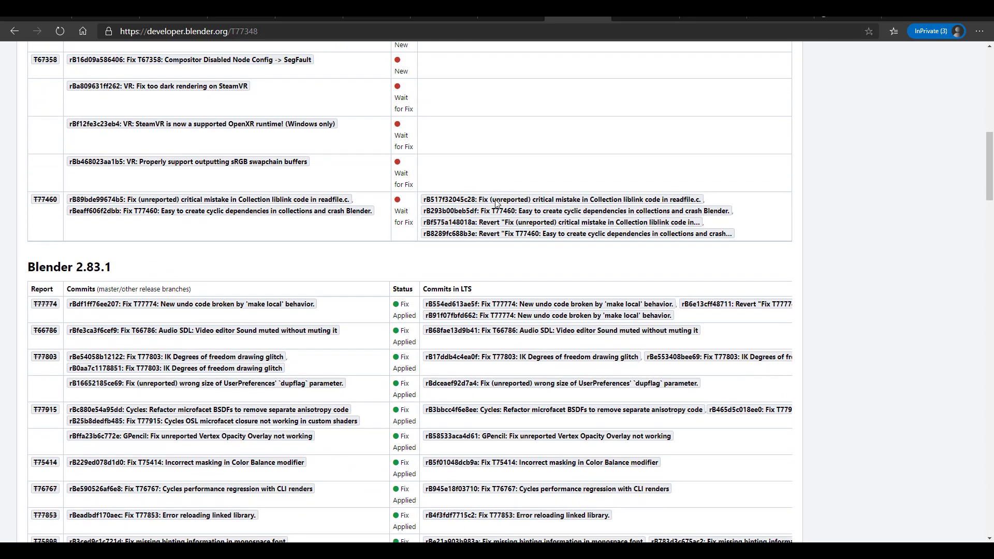
Return to the 22 June 2020 meeting notes and read on through Google Summer of Code to New Features and Changes
key("ctrl+Tab")
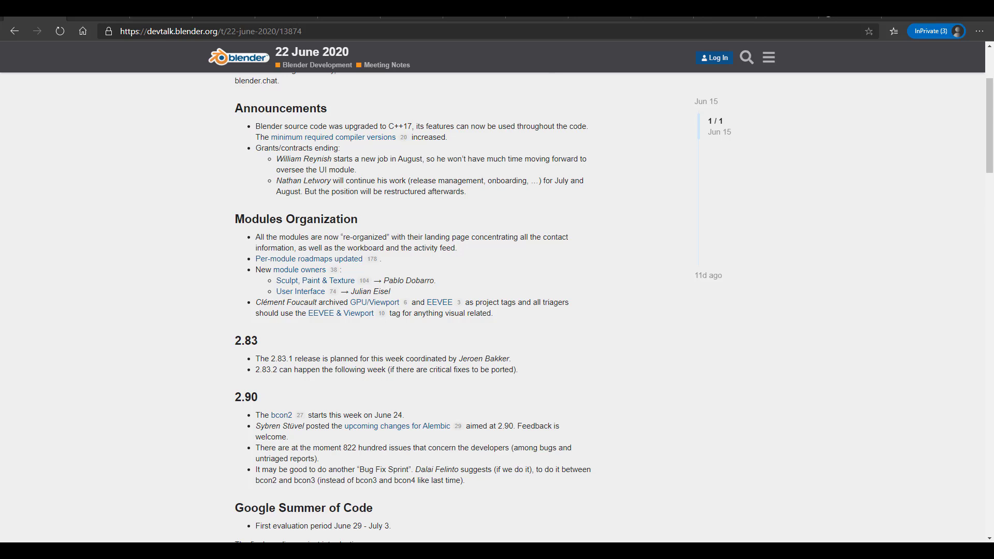
scroll(482, 398, "down", 3)
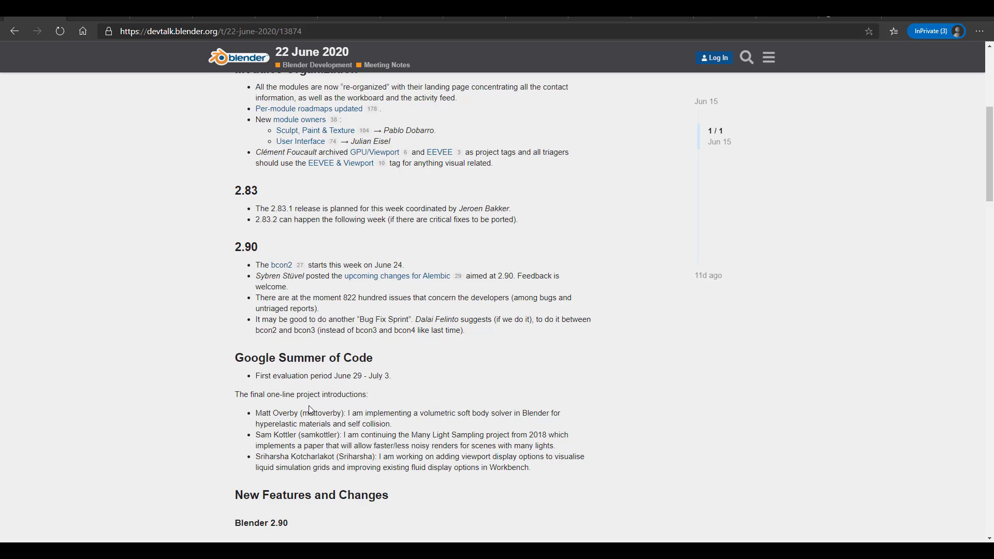
scroll(311, 409, "down", 3)
scroll(363, 381, "down", 3)
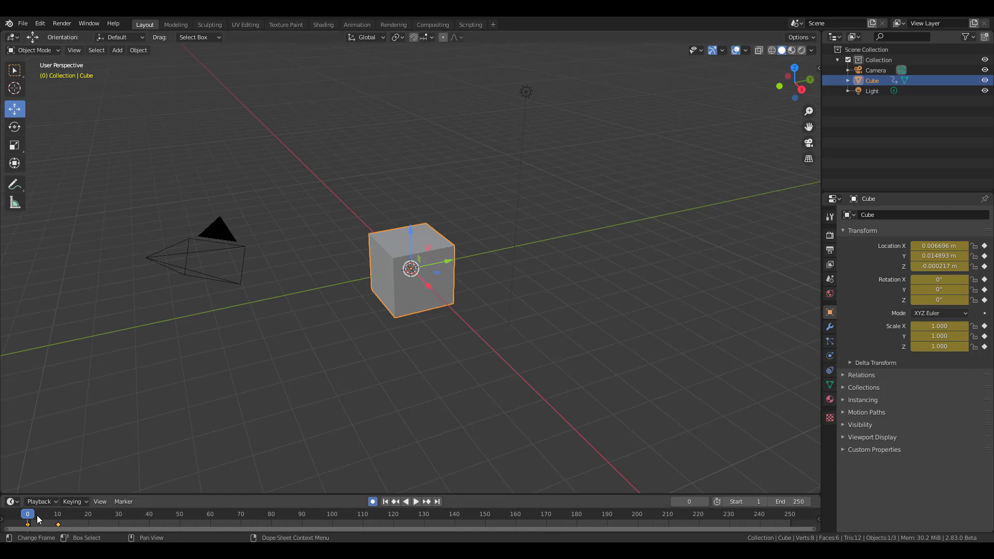
Switch to Blender, preview the cube's animation and set the current frame to 6
key("space")
mouse_move(46, 525)
left_mouse_down()
mouse_move(34, 525)
mouse_move(45, 526)
left_mouse_up()
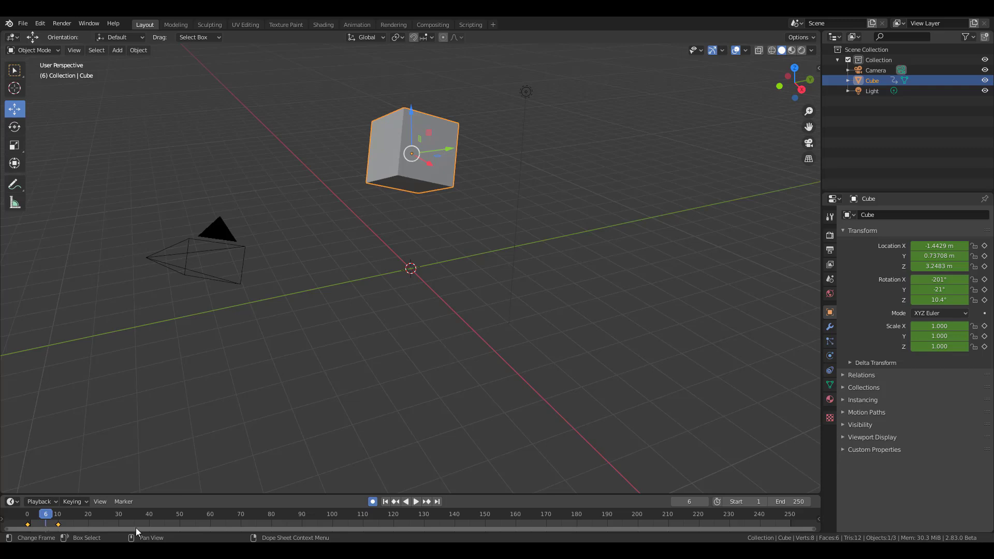
key("space")
Enable Motion Blur in the Eevee render settings, show its options and look through the scene camera
left_click(830, 217)
left_click(830, 236)
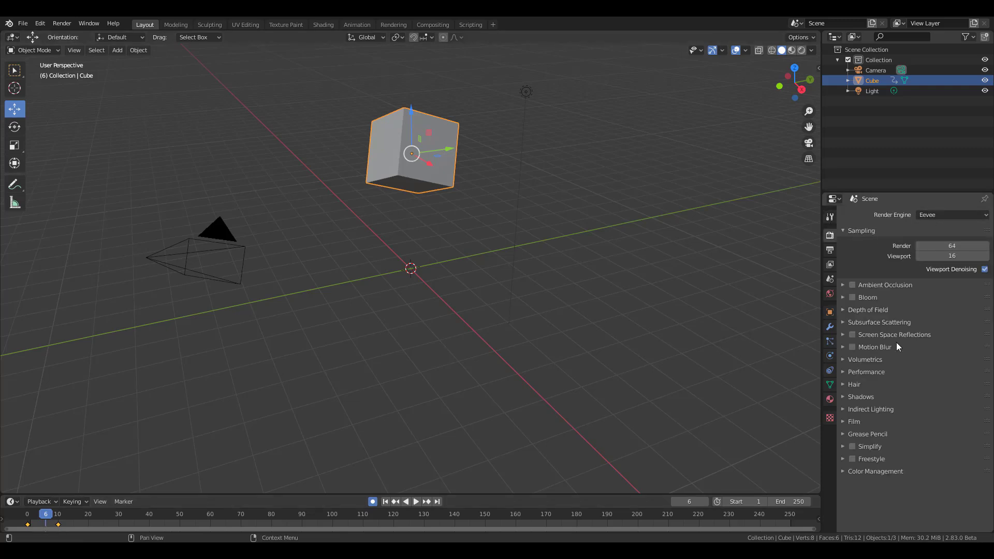
left_click(852, 347)
left_click(843, 347)
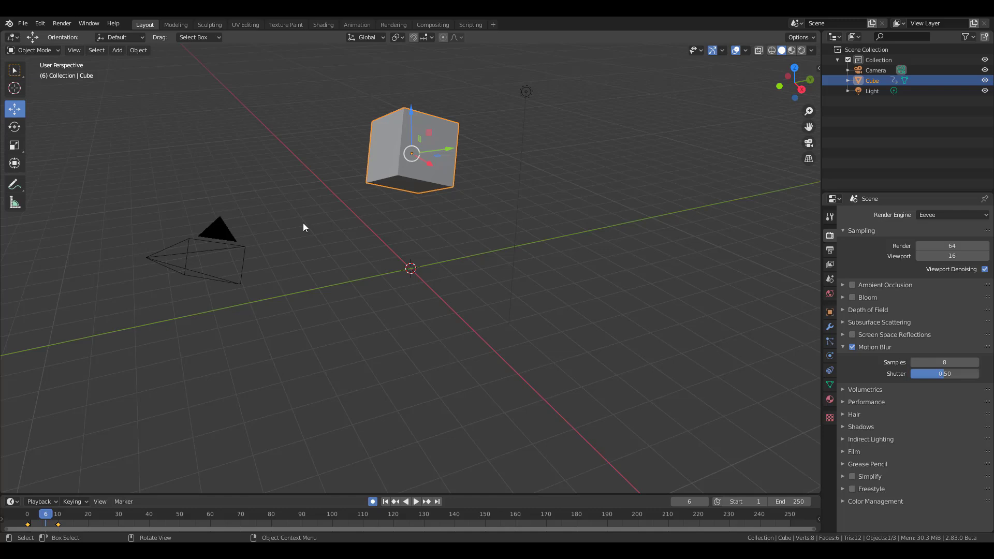
key("KP_0")
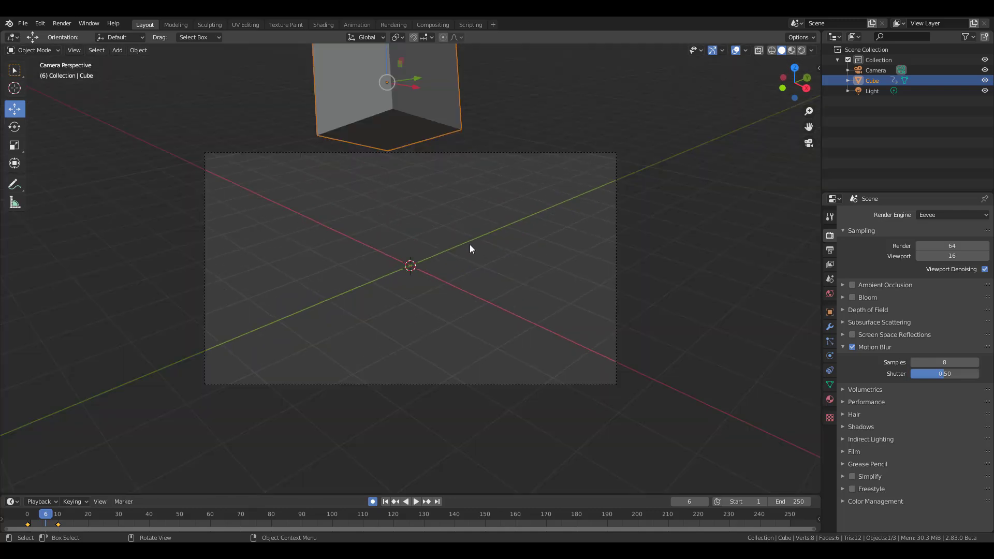
Lock the camera to the view, fit its frame to the viewport and tilt it upward until the cube is in frame
key("n")
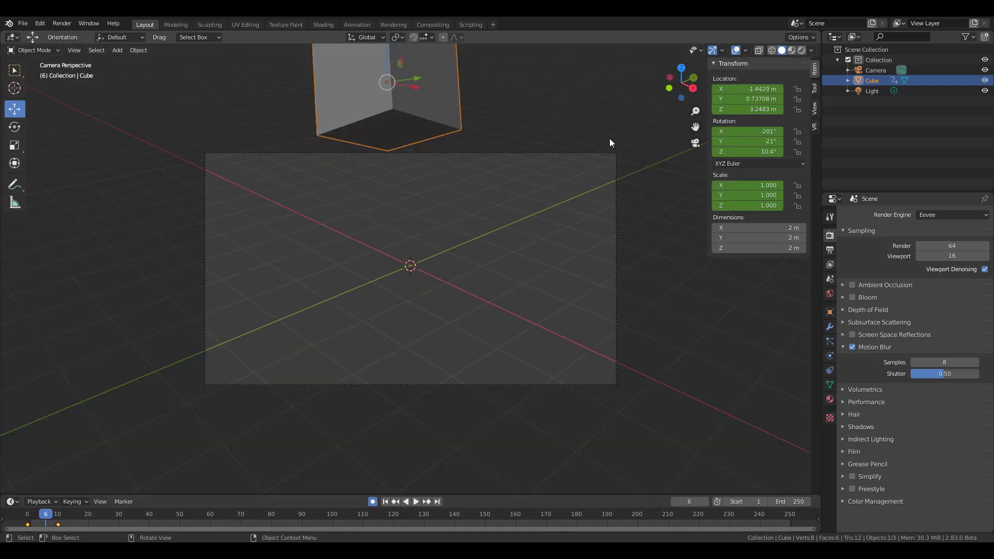
left_click(815, 109)
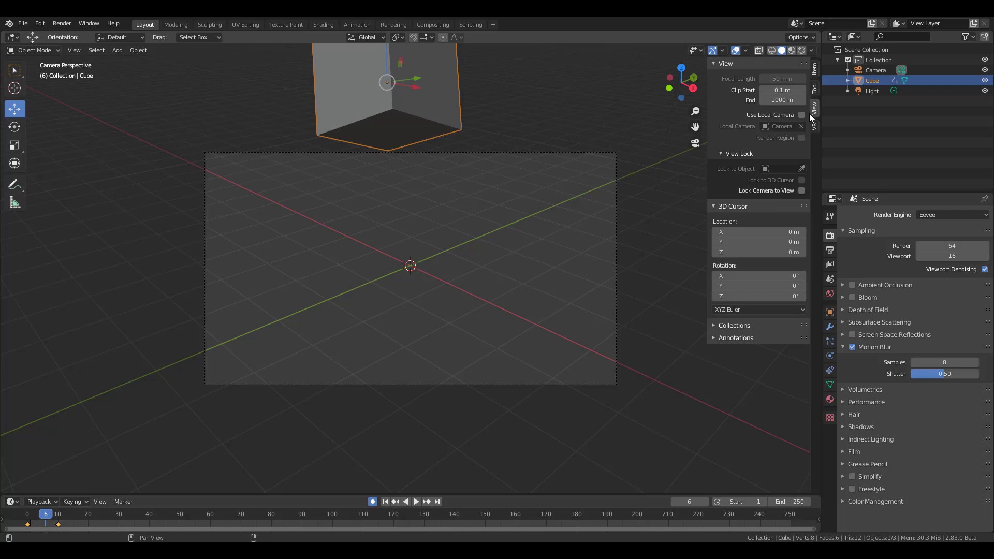
left_click(801, 191)
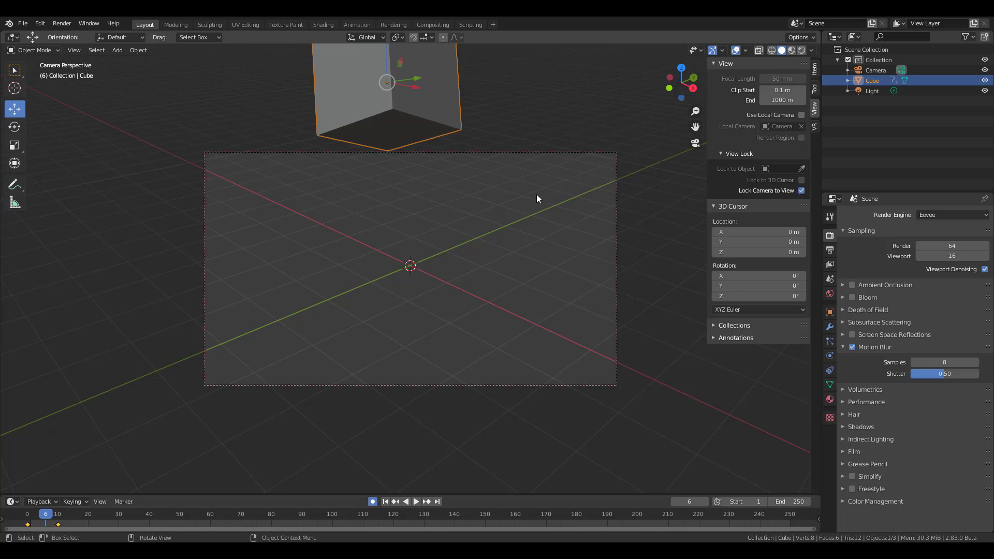
key("Home")
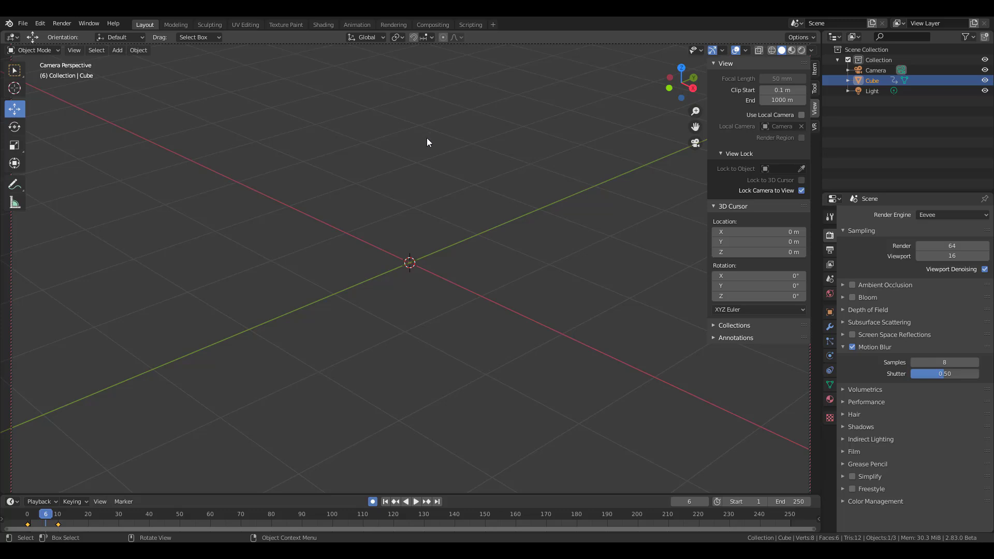
middle_click_drag(442, 142, 422, 318)
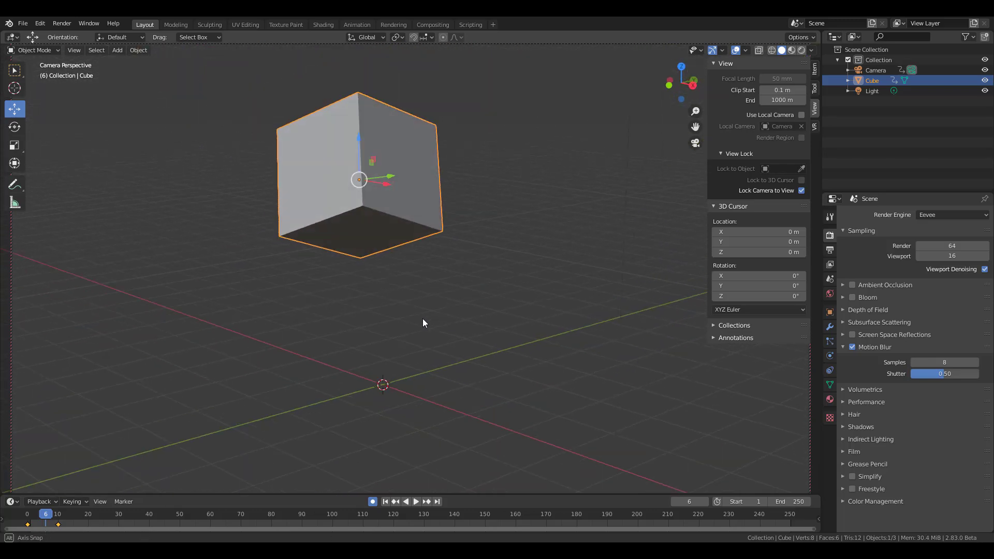
Preview the animation through the reframed camera and render the image at frame 6
left_click(415, 502)
left_click(415, 501)
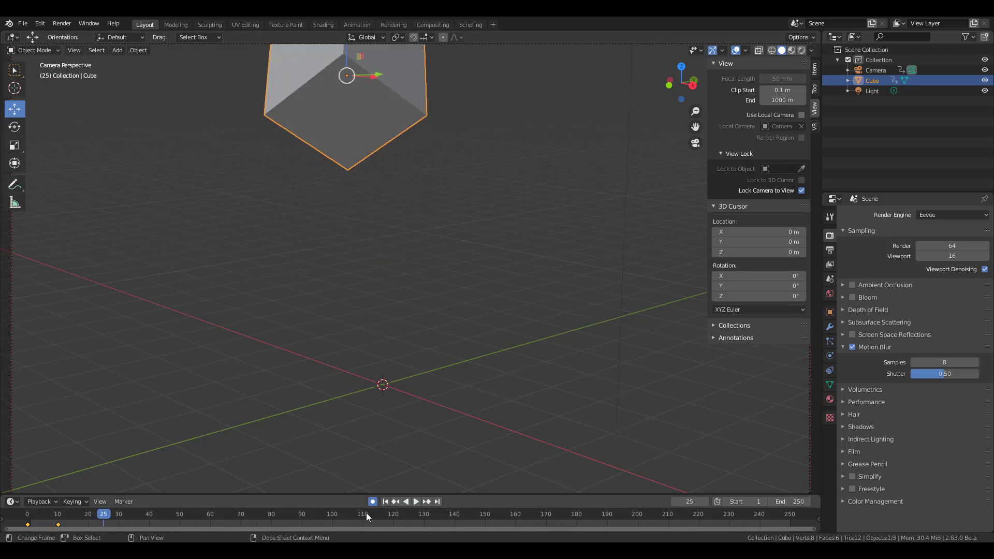
left_click_drag(86, 517, 46, 517)
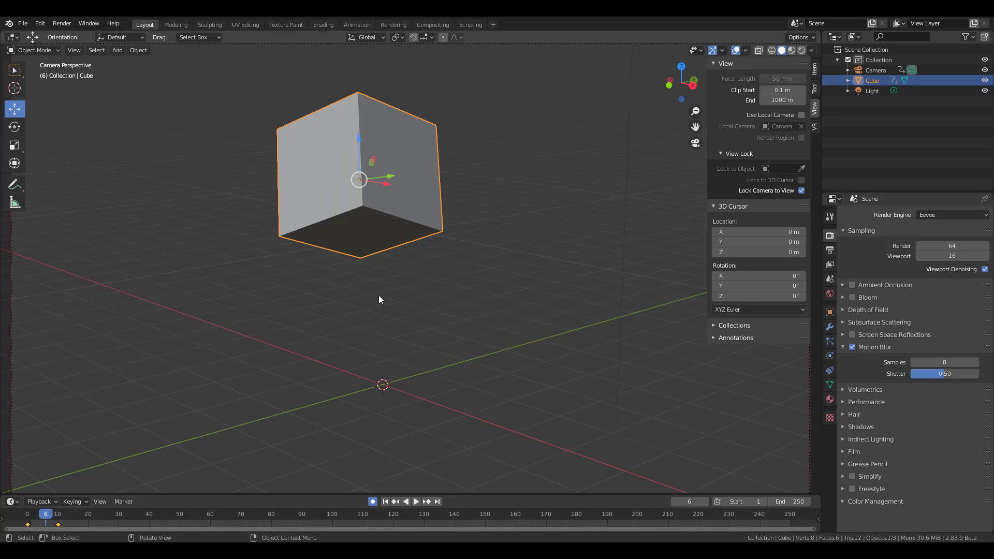
key("F12")
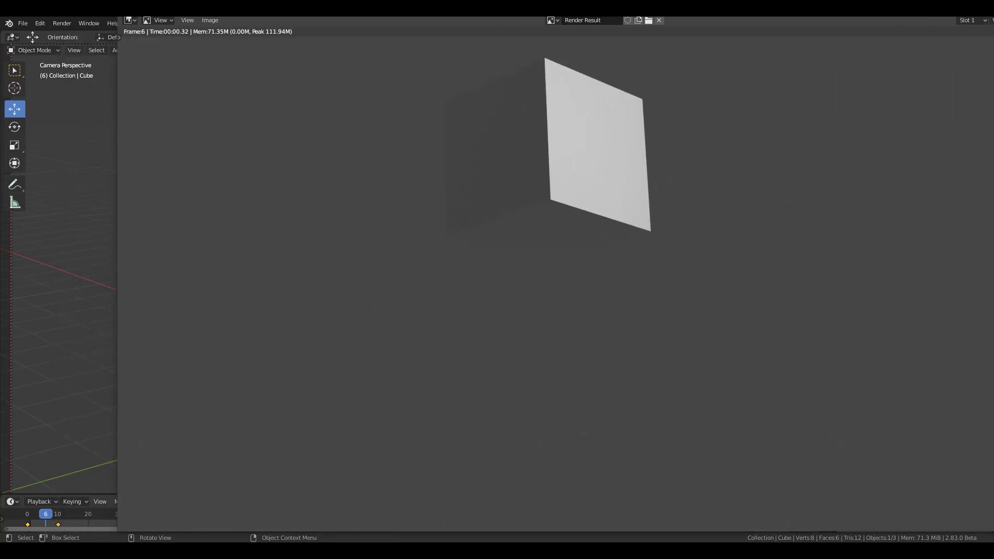
key("Escape")
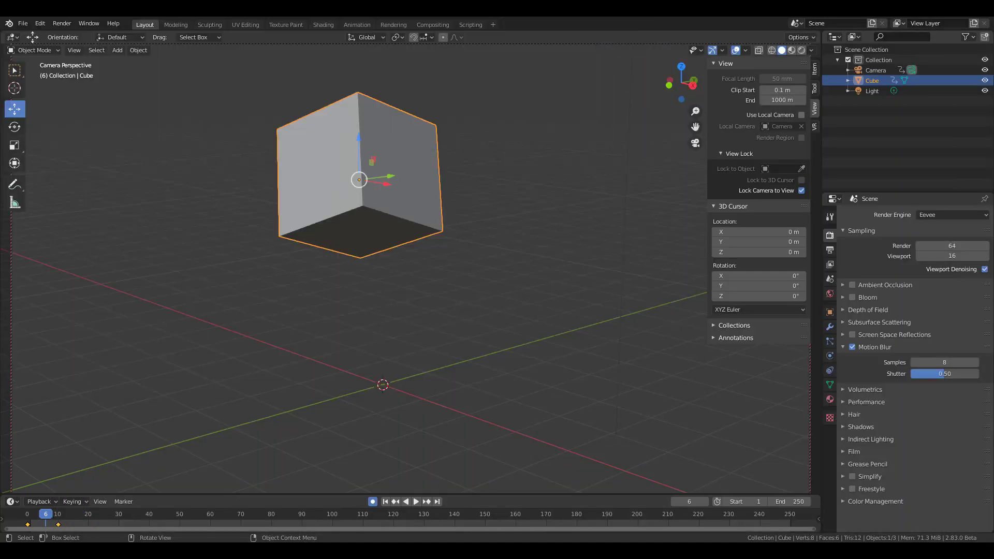
Show the Render Result in an Image Editor beside the 3D viewport and rerender frame 6 with Motion Blur disabled
left_click_drag(2, 493, 461, 492)
left_click(12, 37)
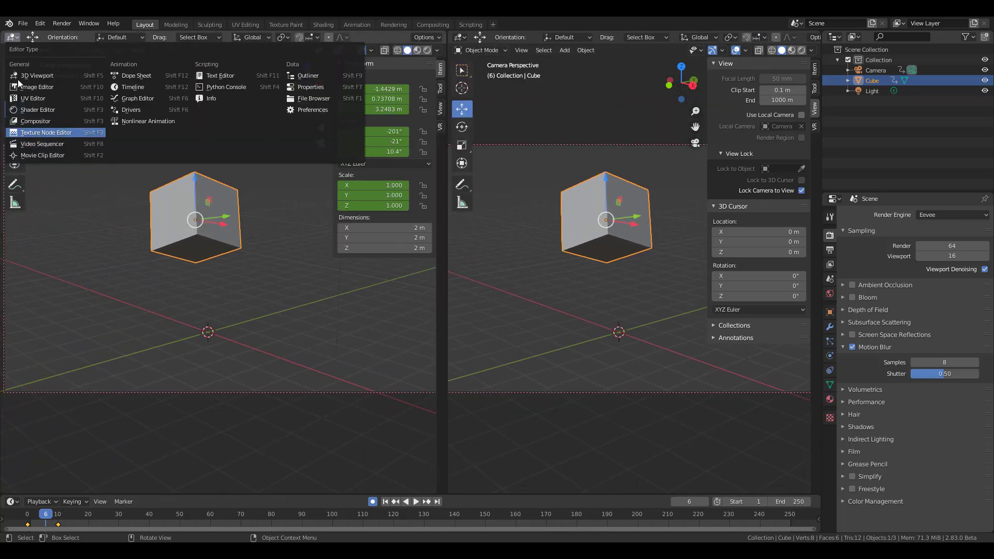
left_click(35, 88)
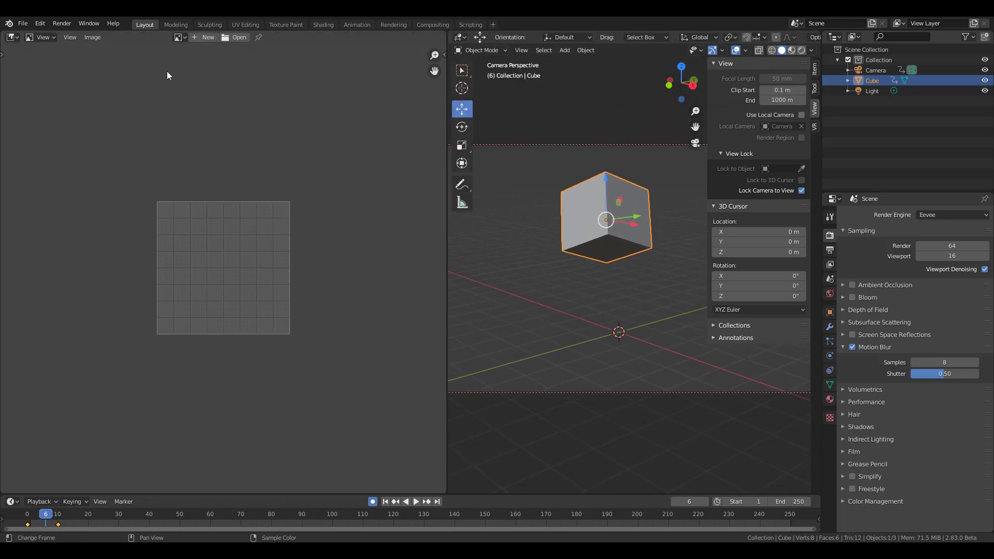
left_click(175, 37)
left_click(207, 54)
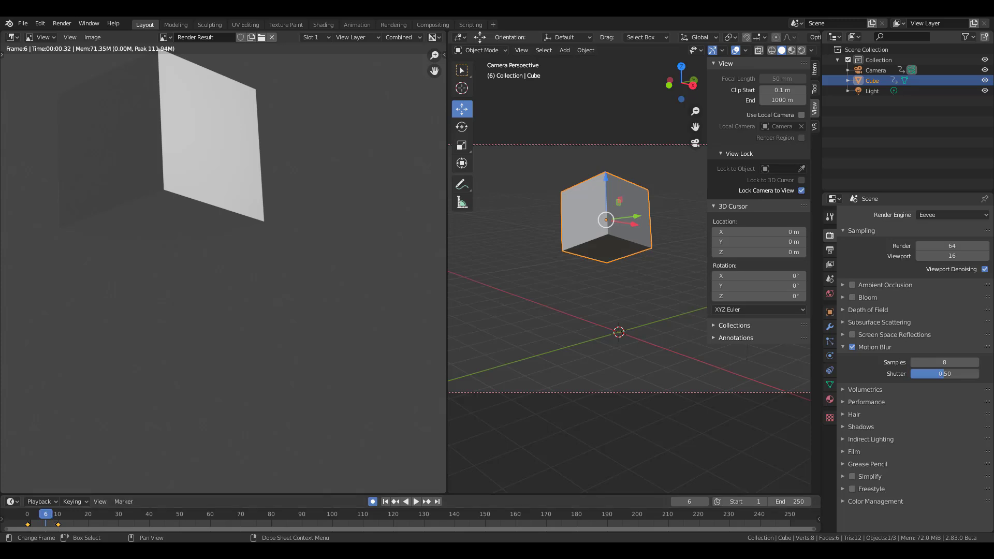
left_click(852, 347)
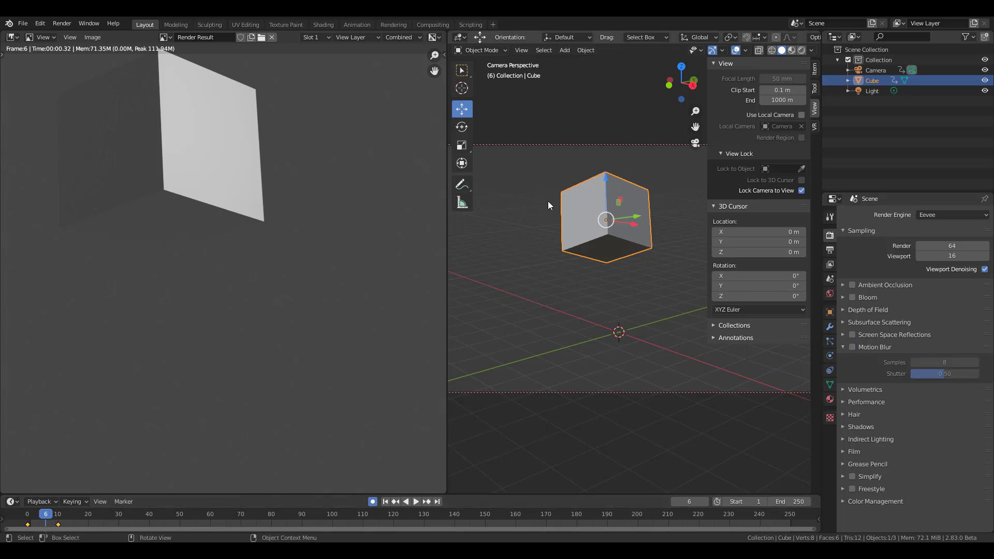
key("F12")
Copy the camera, cube and light together and switch to the Blender 2.90 Alpha window
left_click_drag(876, 123, 865, 63)
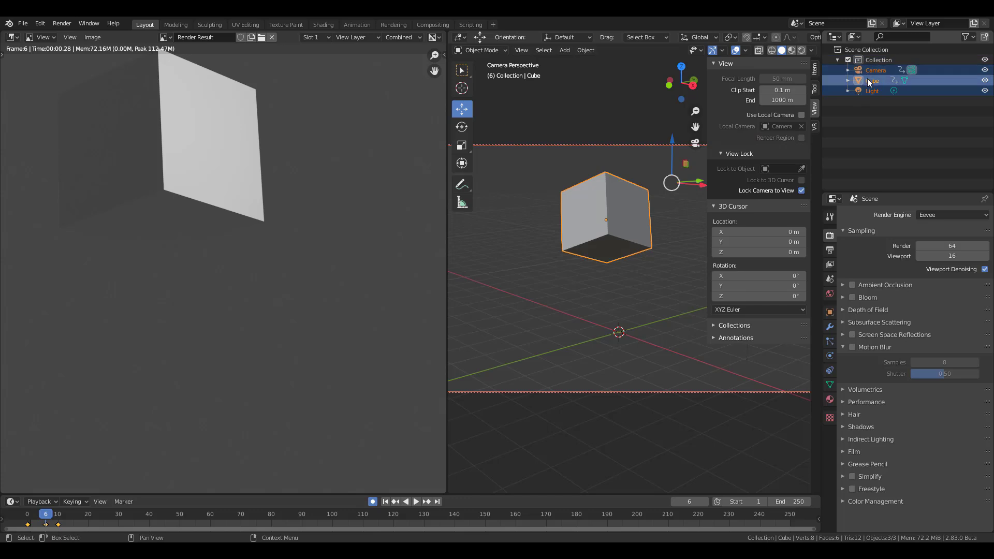
key("ctrl+c")
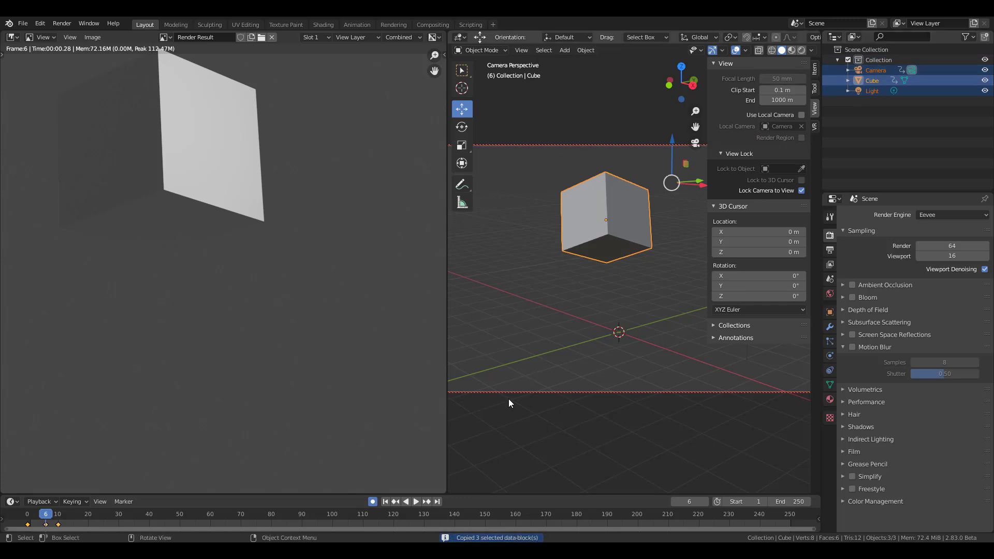
key("alt+Tab")
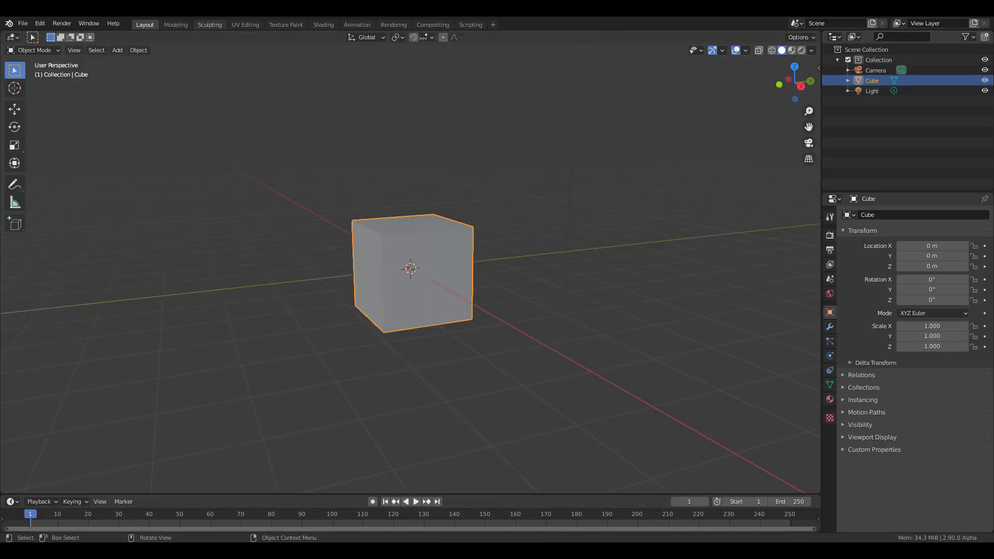
Delete the default cube, camera and light and paste the copied objects in their place
key("Delete")
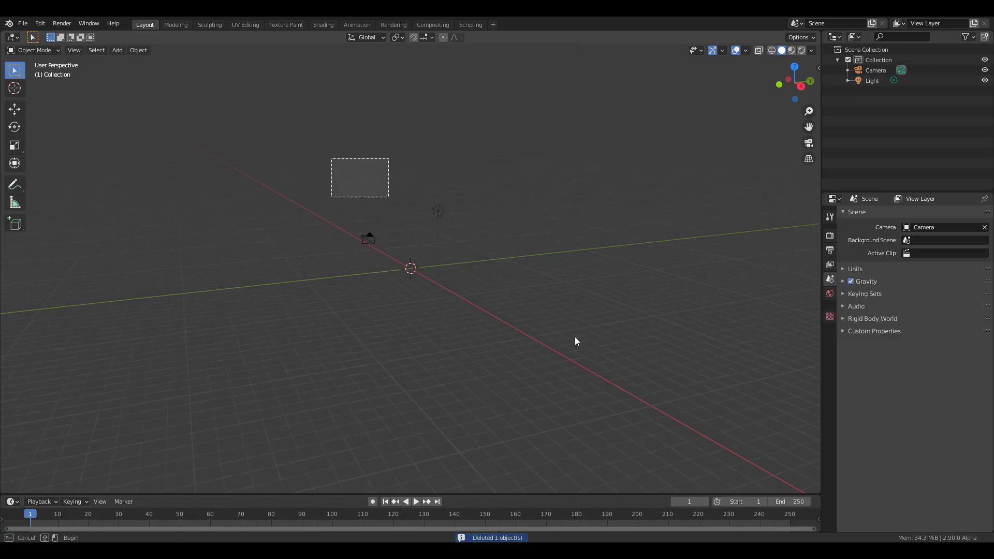
key("a")
key("Delete")
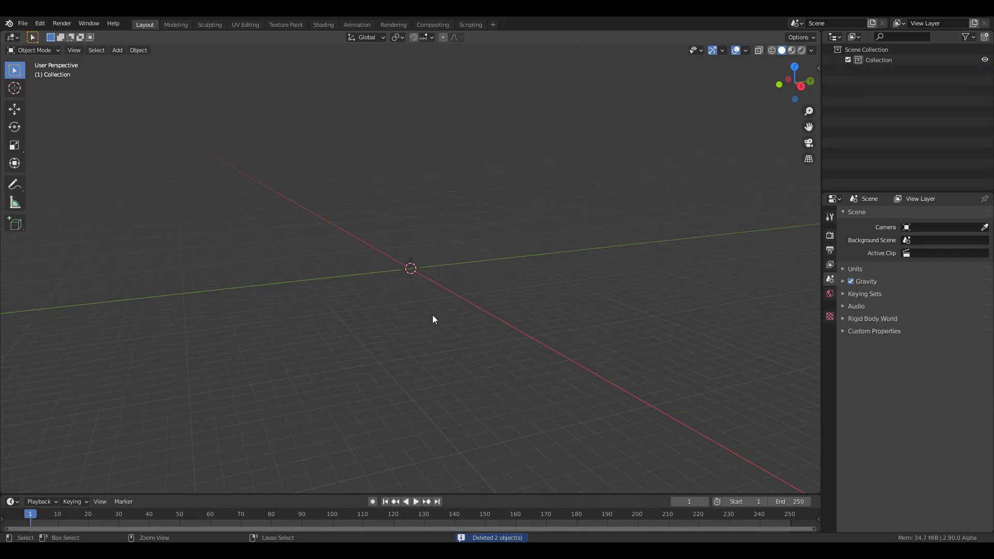
key("ctrl+v")
scroll(422, 267, "up", 6)
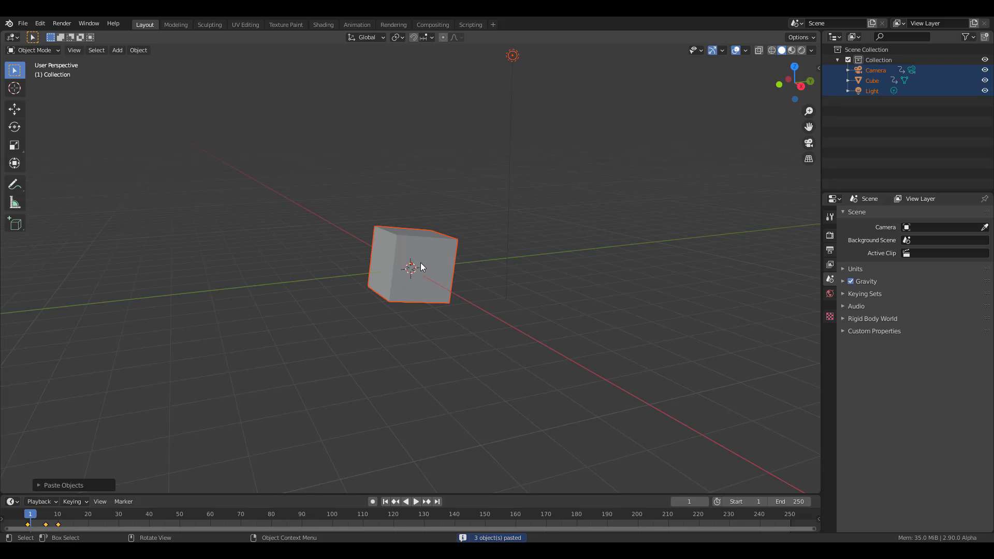
Make the pasted camera the active view, fit its frame to the viewport and preview the animation
key("KP_0")
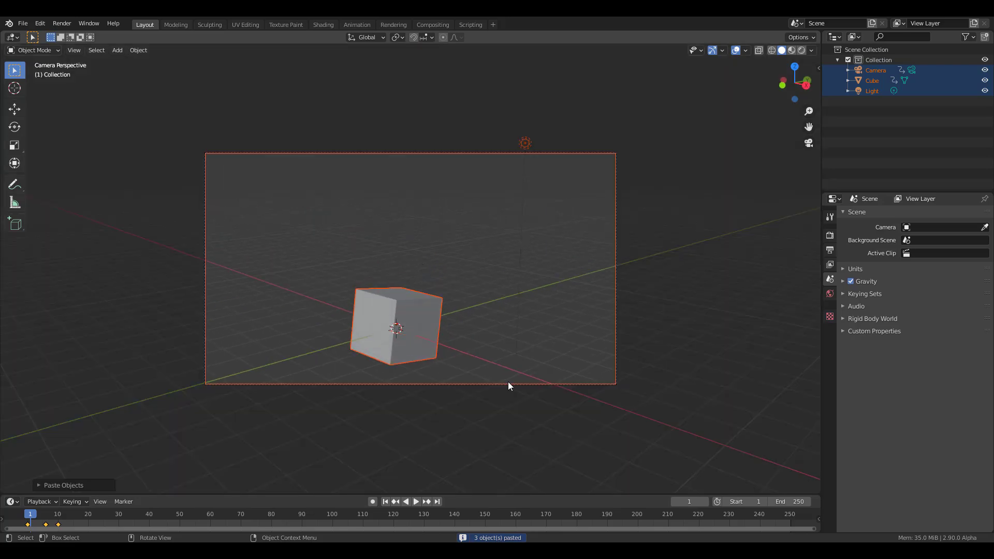
left_click(93, 525)
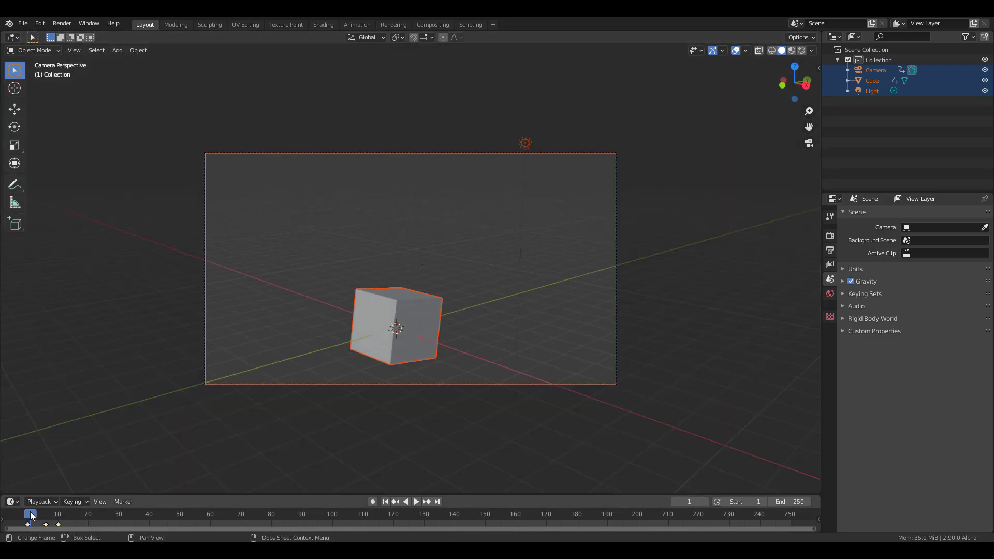
key("space")
left_click(30, 515)
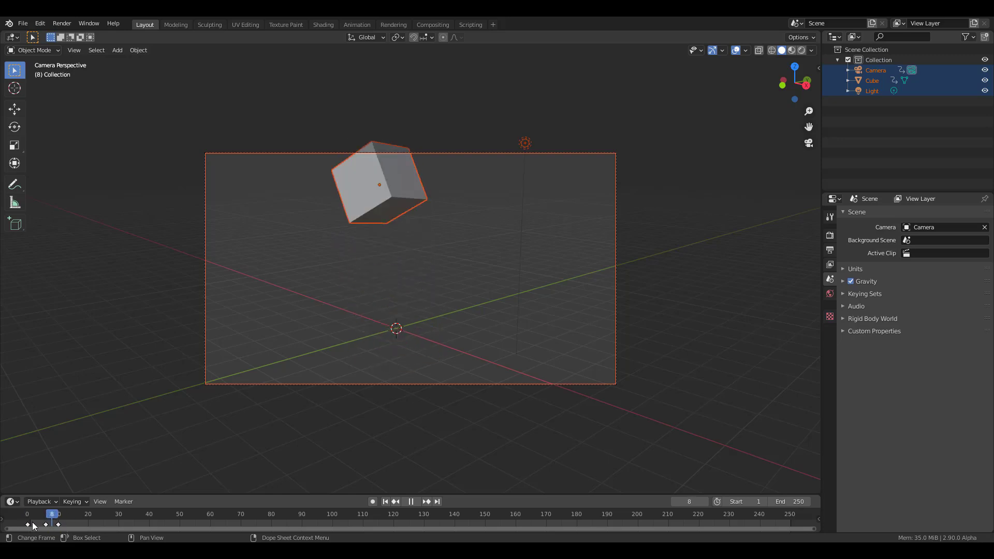
left_click(32, 522)
key("space")
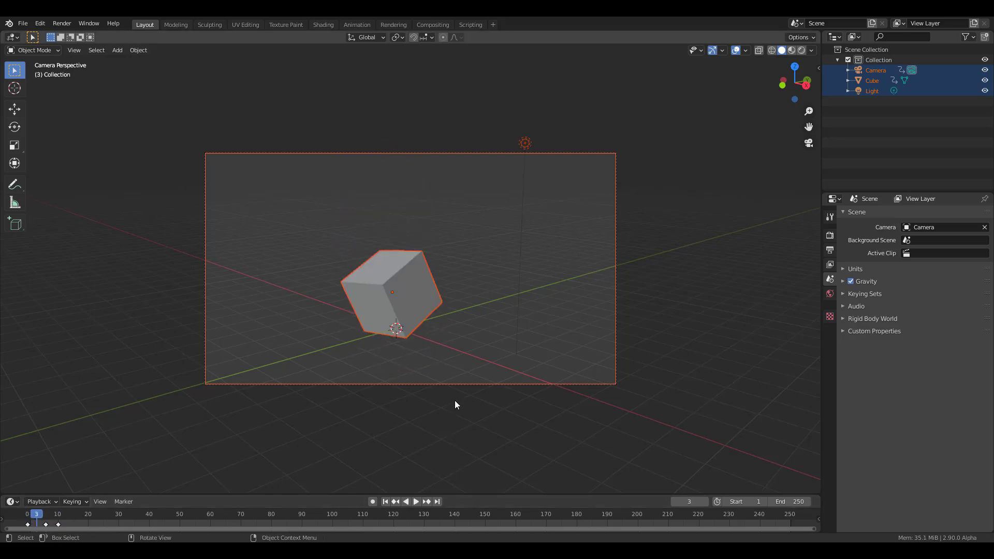
key("Home")
key("space")
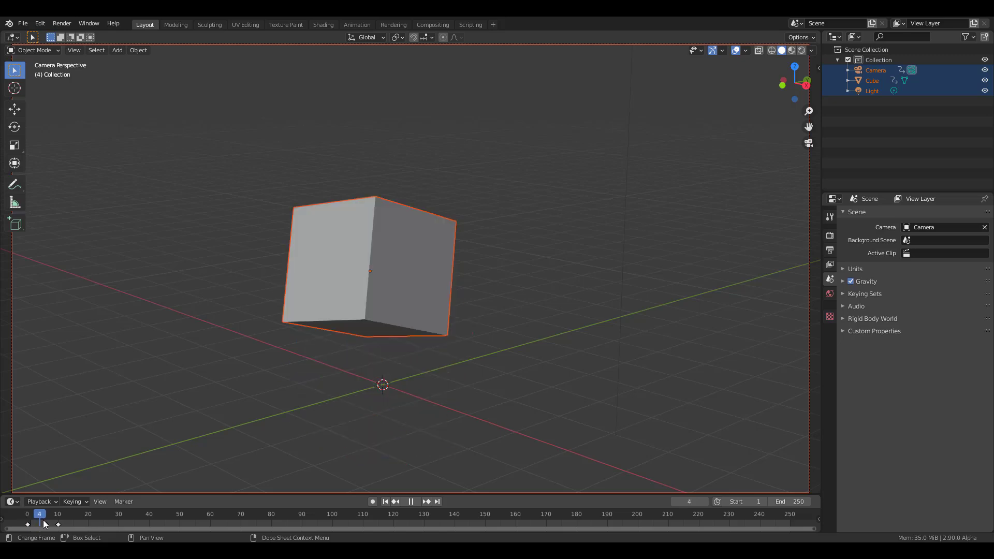
Delete the camera's keyframe at frame 6 and stop the playback on frame 6
key("space")
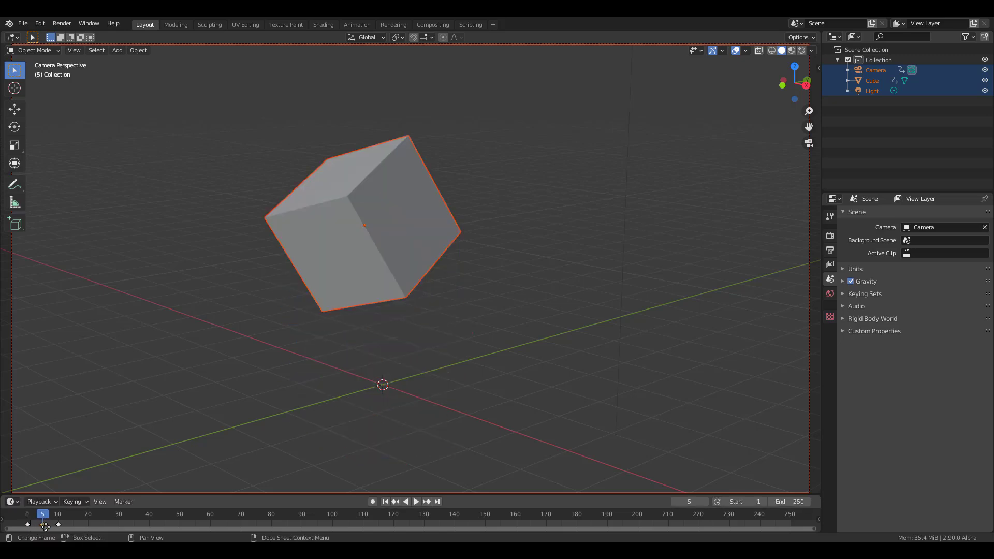
key("x")
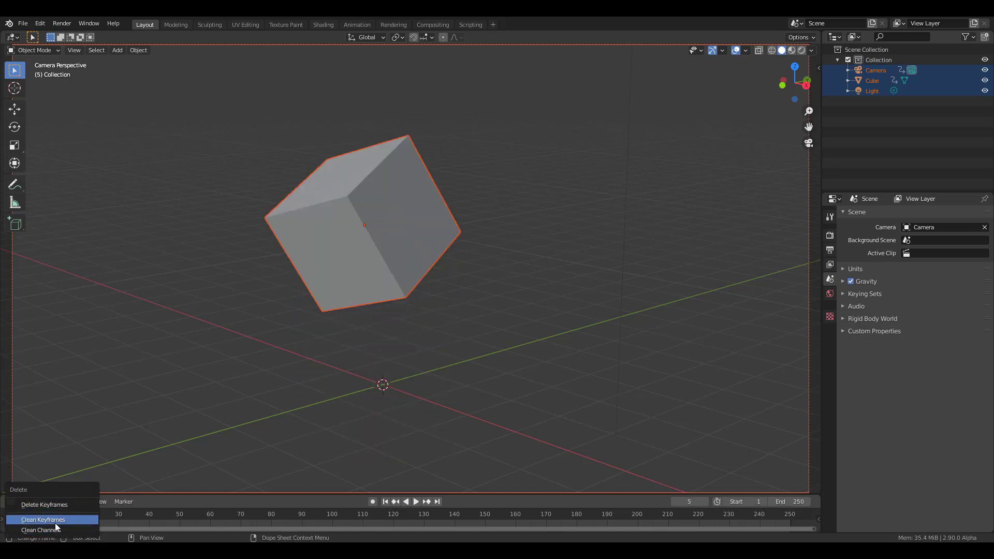
left_click(60, 506)
key("space")
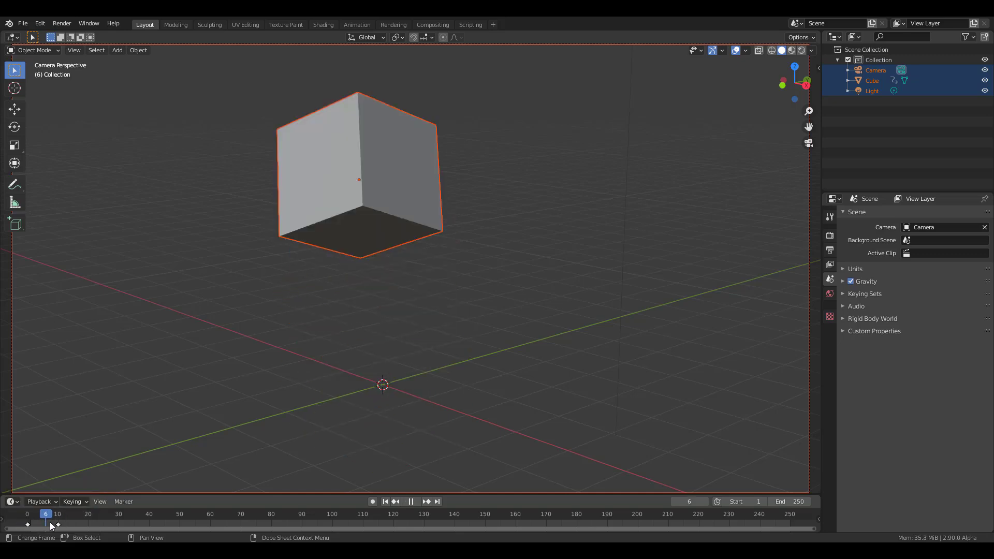
key("Escape")
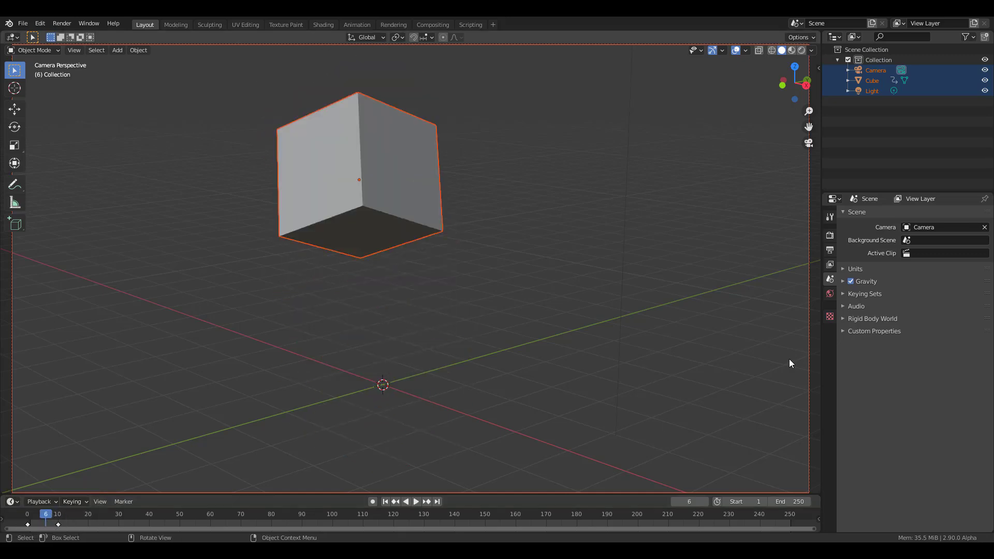
Enable Motion Blur in the Eevee render settings of the 2.90 scene
left_click(831, 217)
left_click(830, 236)
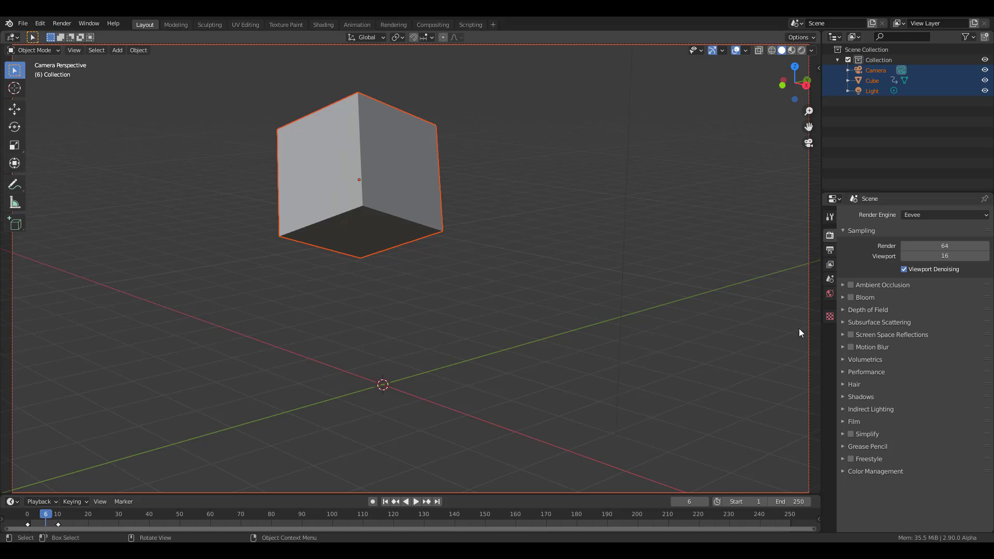
left_click(851, 348)
Split the 3D viewport in two and turn one half into an Image Editor displaying the Render Result
left_click_drag(8, 484, 437, 466)
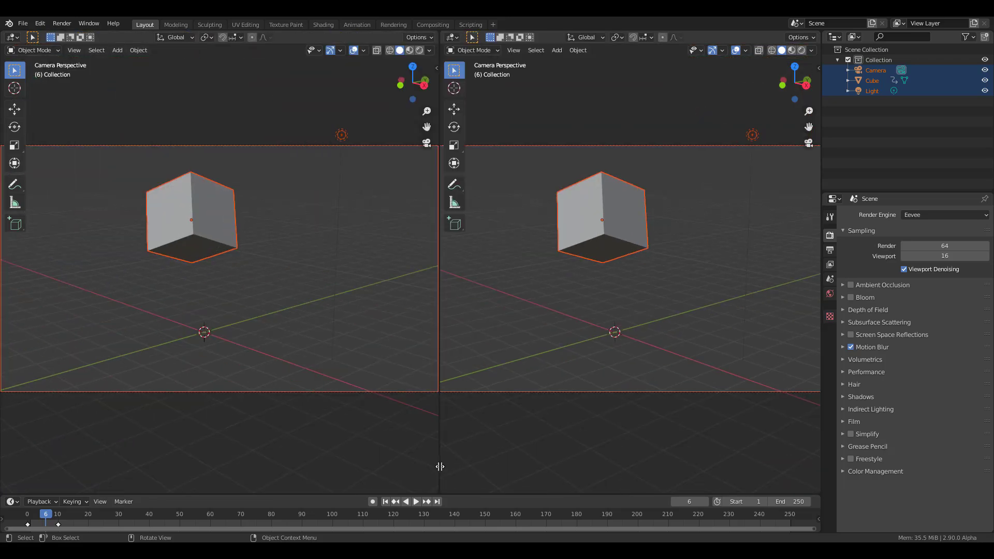
left_click(13, 36)
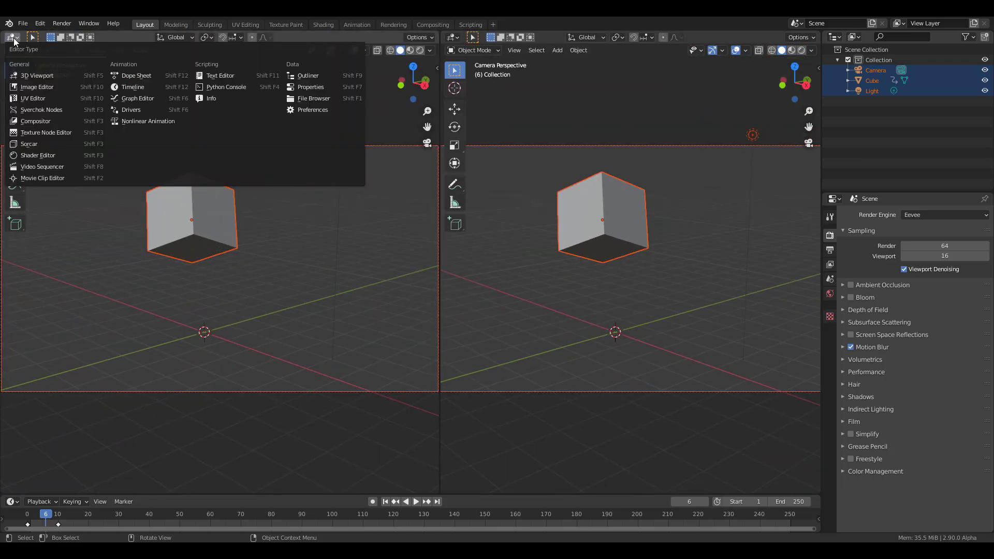
left_click(51, 87)
left_click(172, 38)
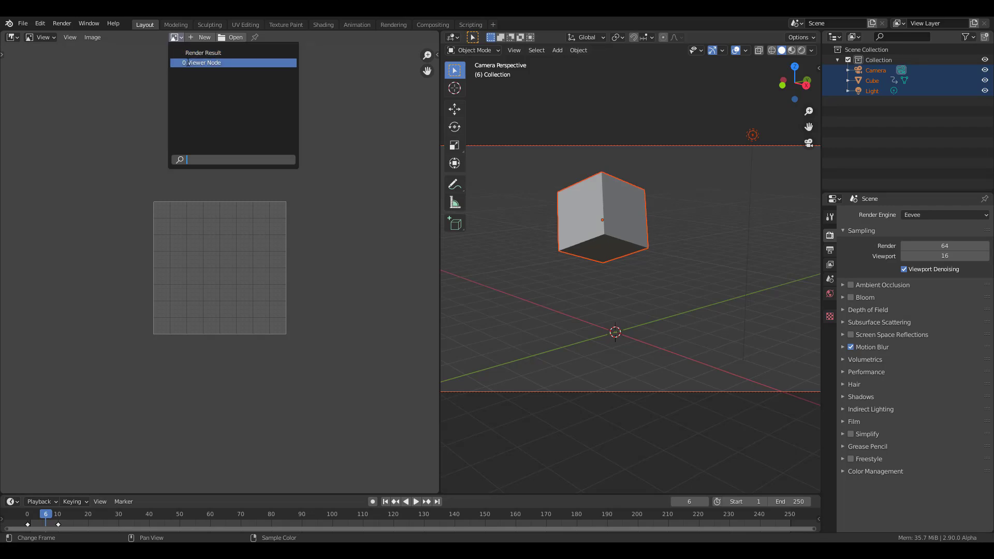
left_click(189, 53)
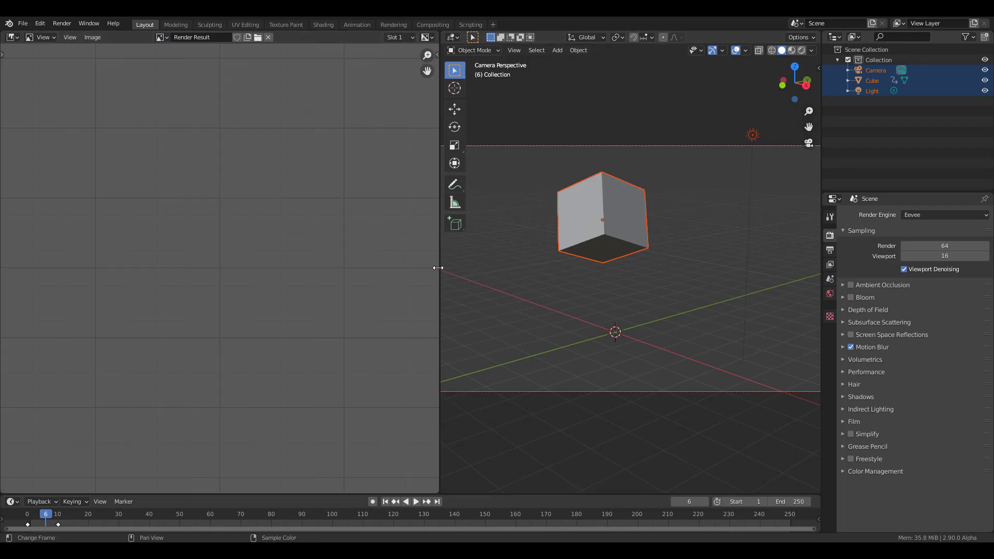
Narrow the Image Editor, select the cube and render frame 6 with Motion Blur on
left_click_drag(437, 268, 227, 275)
left_click(440, 239)
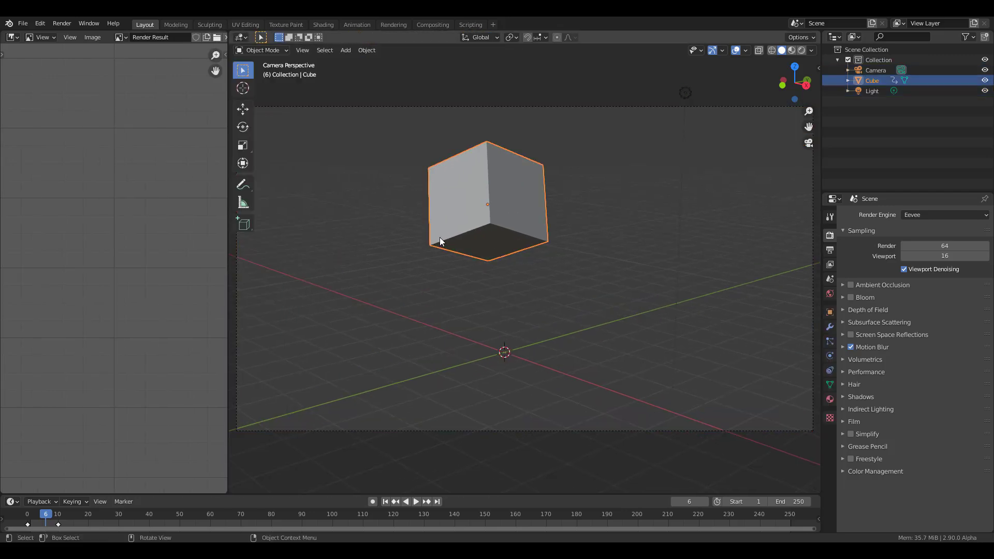
key("F12")
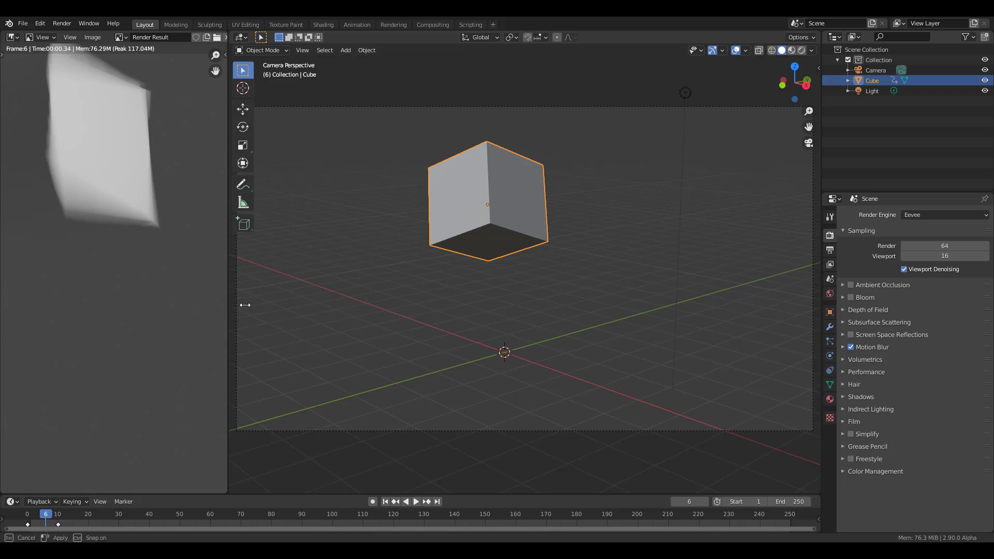
Widen the Image Editor, then expand the Motion Blur render settings and move the timeline to frame 5
left_click_drag(228, 305, 412, 305)
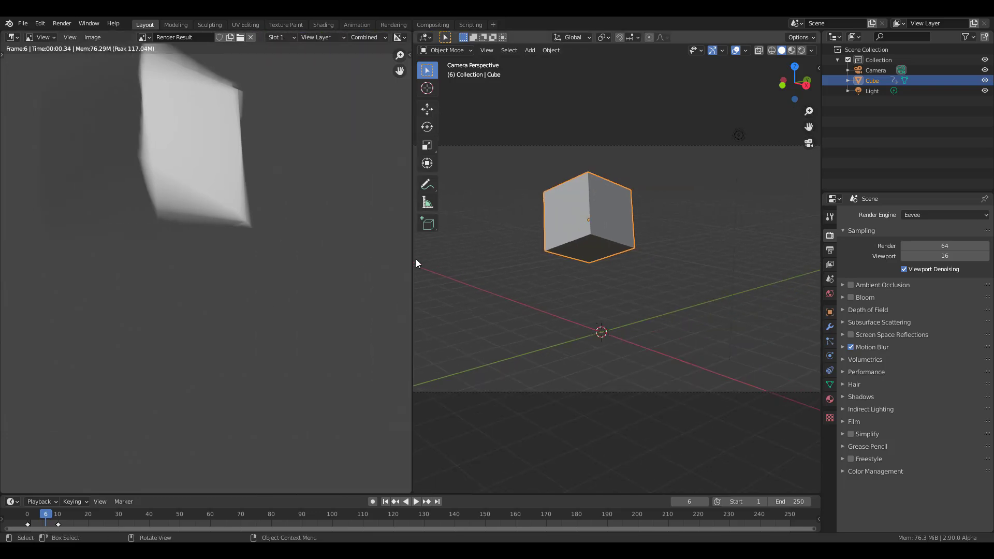
left_click(844, 348)
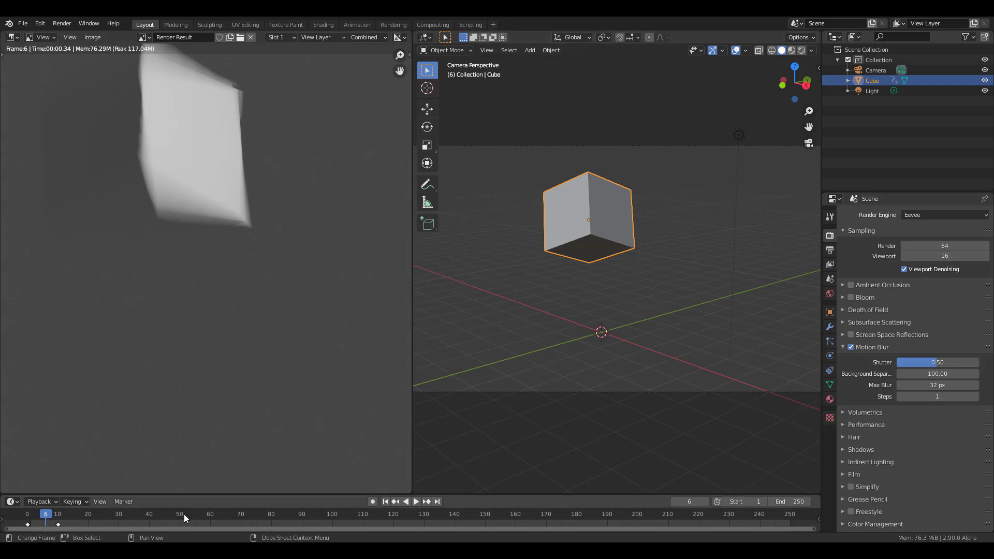
mouse_move(47, 519)
left_mouse_down()
mouse_move(30, 524)
mouse_move(42, 522)
left_mouse_up()
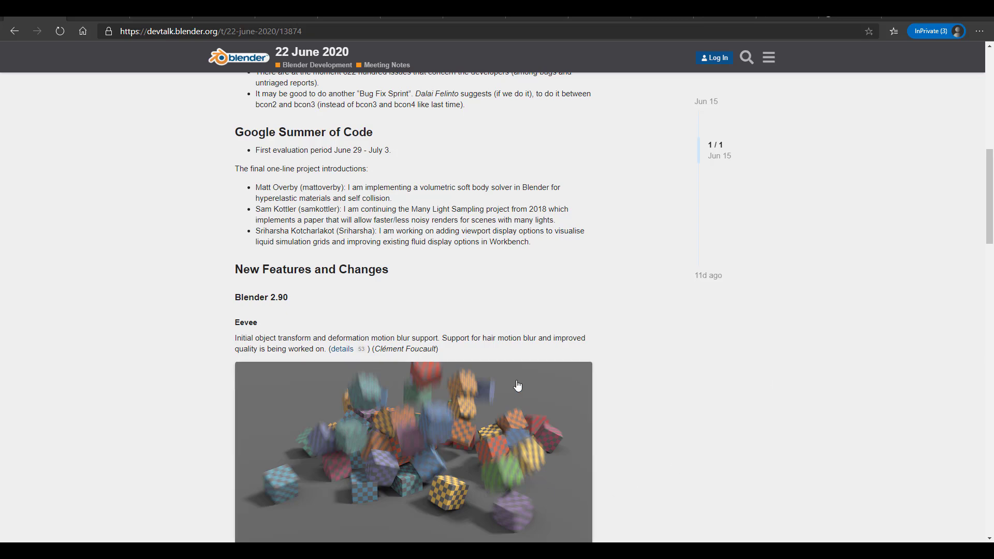
Switch to the meeting notes in the browser and read the Eevee, Cycles and Grease Pencil sections
scroll(518, 388, "down", 4)
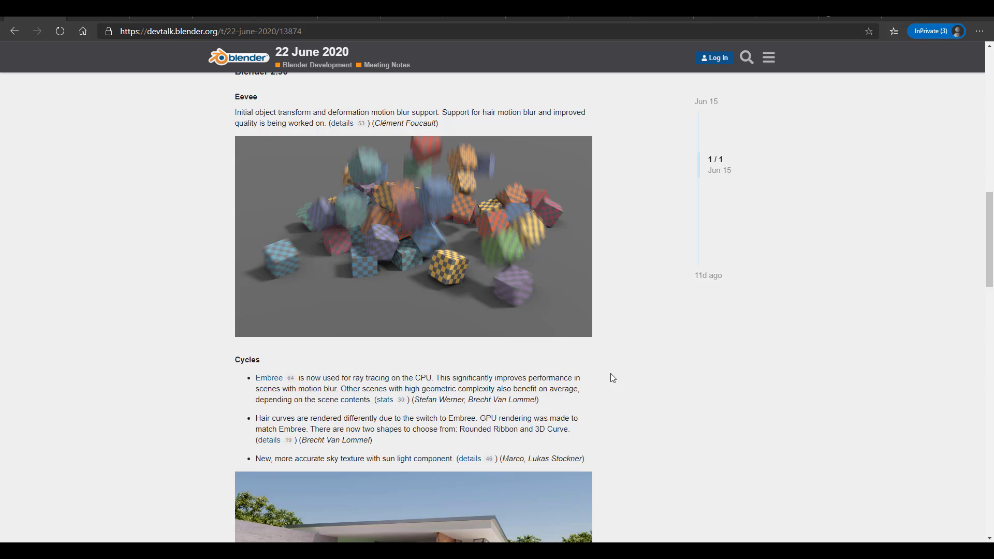
scroll(610, 374, "down", 3)
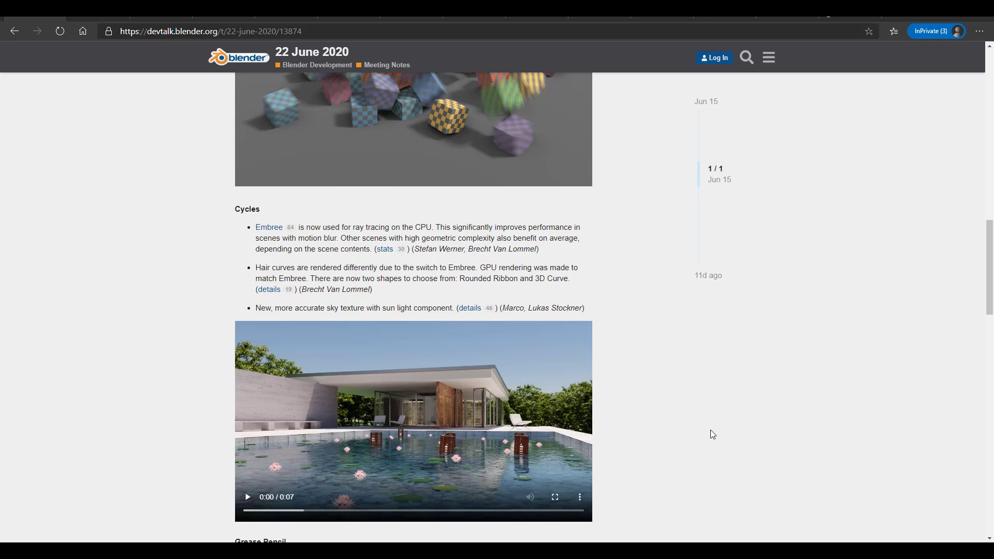
scroll(711, 430, "down", 5)
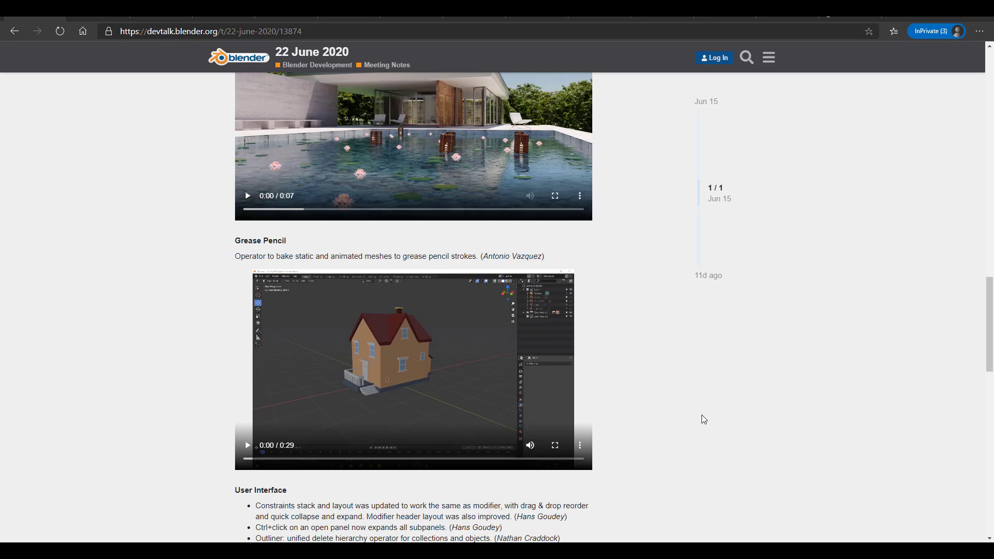
Switch back to Blender 2.90 and turn the Image Editor into a Shader Editor showing the World nodes
mouse_move(469, 551)
left_click(428, 513)
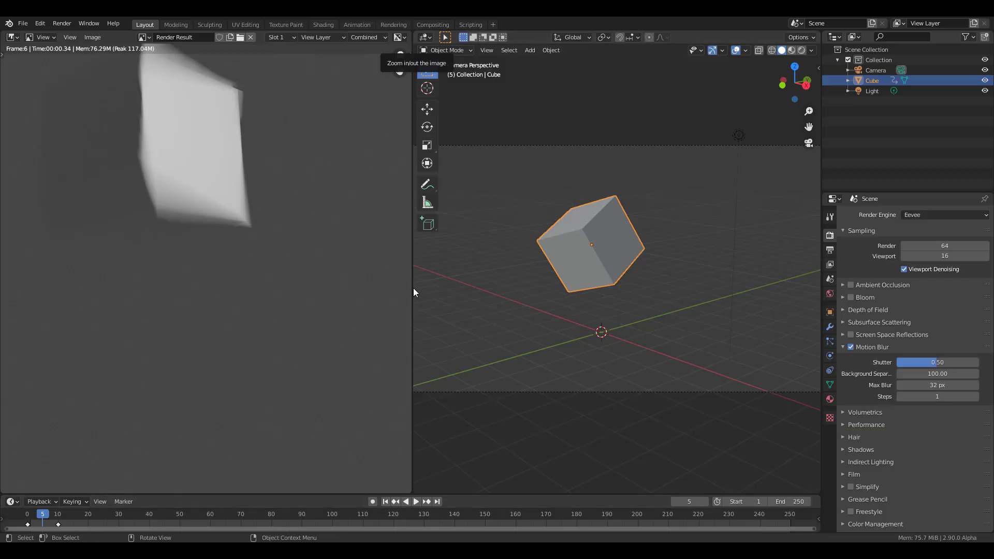
left_click_drag(413, 288, 280, 295)
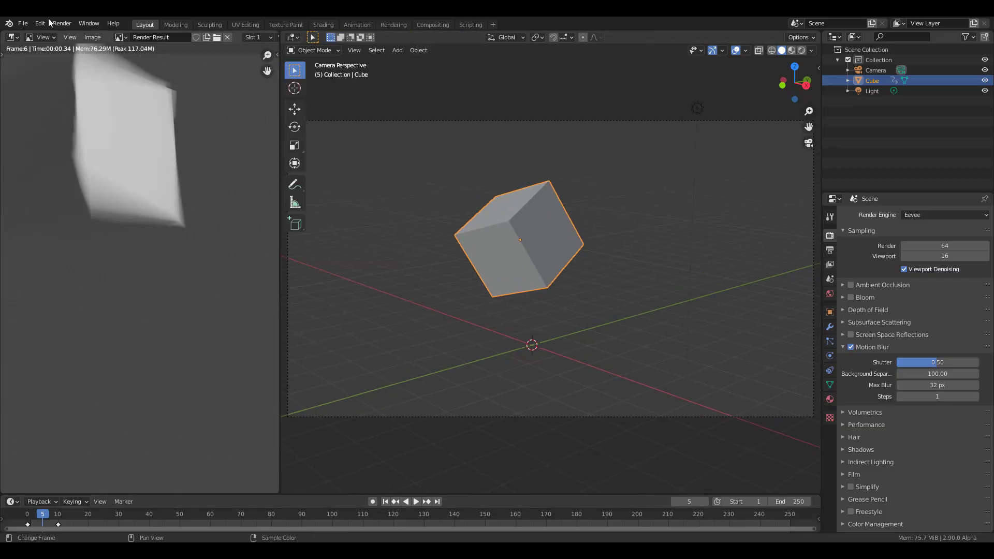
left_click(12, 37)
left_click(12, 37)
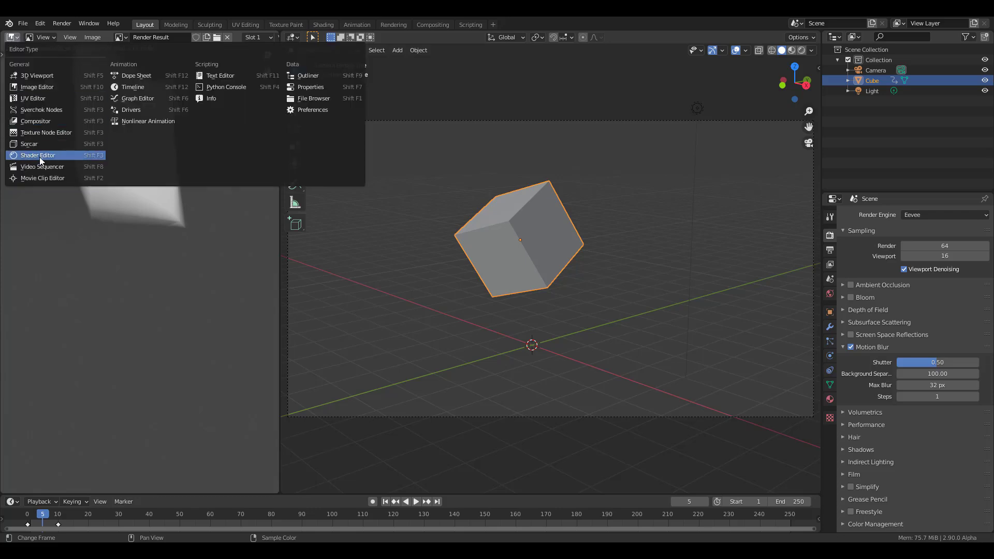
left_click(39, 156)
left_click(14, 40)
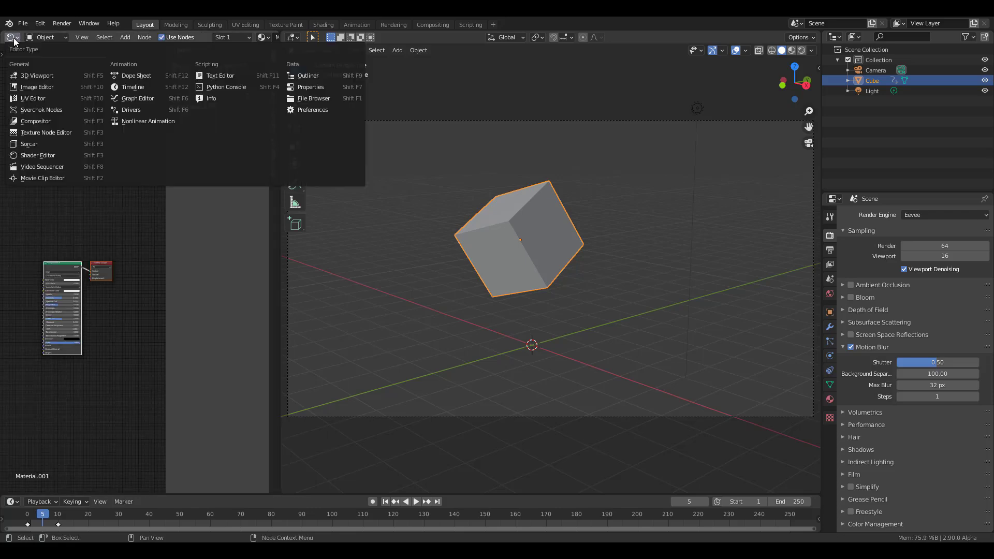
left_click(39, 38)
left_click(42, 61)
Add a Sky Texture node to the world shader and connect its Color output to the Background node's Color input
left_click_drag(278, 303, 632, 302)
scroll(184, 268, "up", 5)
middle_click_drag(185, 269, 219, 332)
scroll(219, 332, "up", 2)
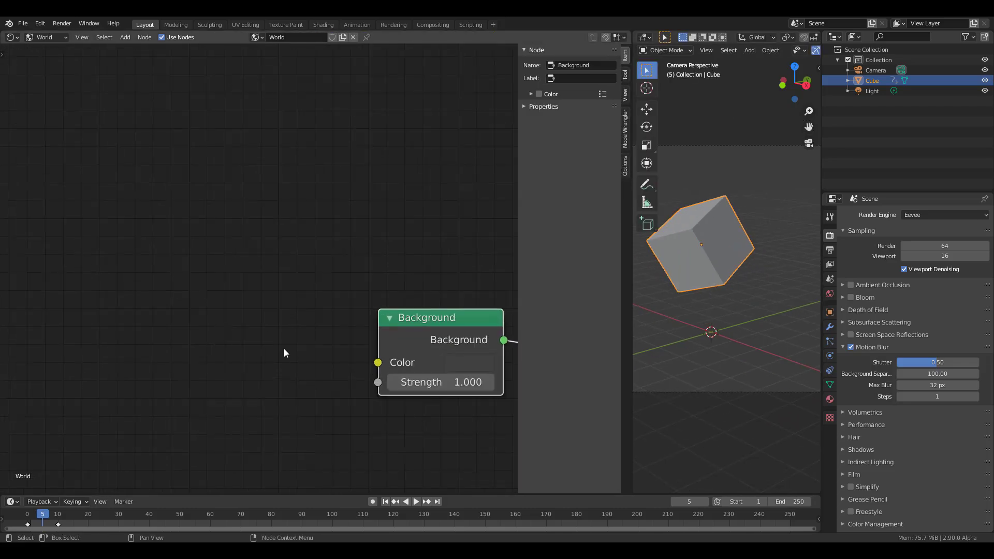
middle_click_drag(283, 349, 111, 272)
key("shift+a")
left_click(111, 271)
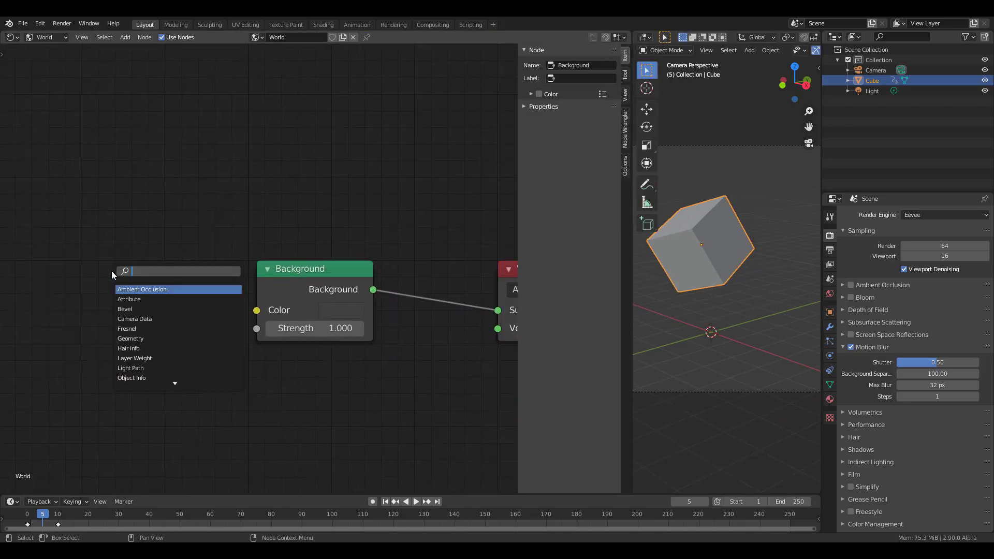
type("sk")
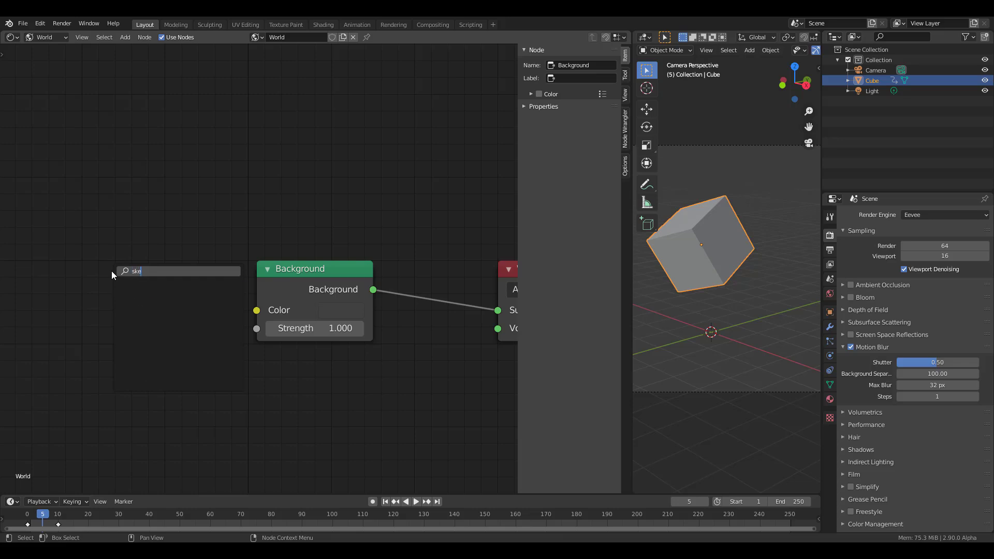
key("Return")
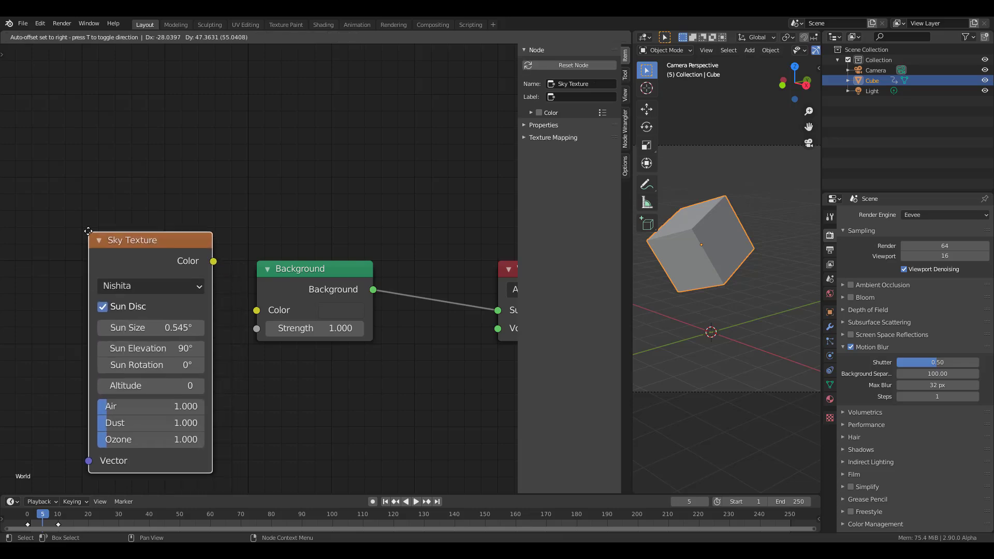
left_click(80, 209)
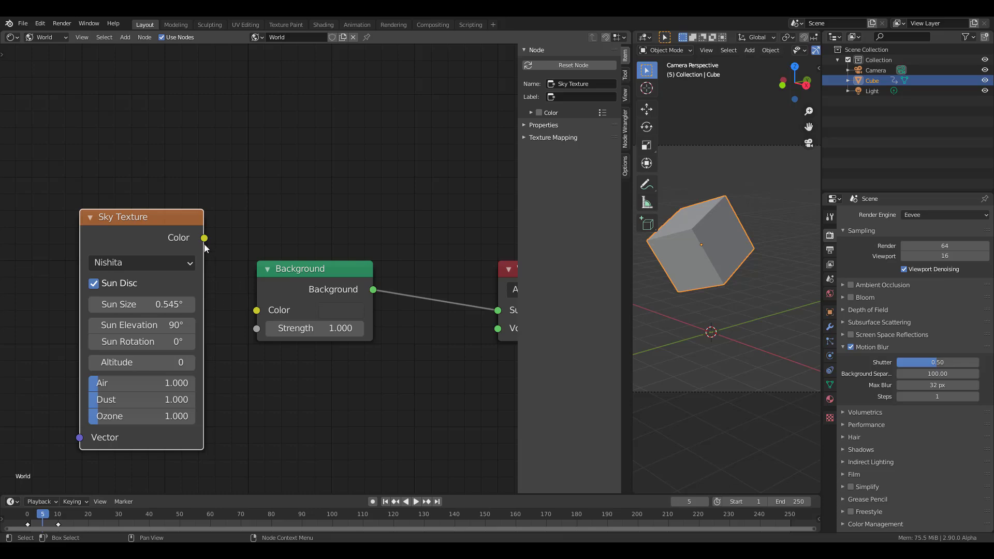
left_click_drag(205, 238, 262, 314)
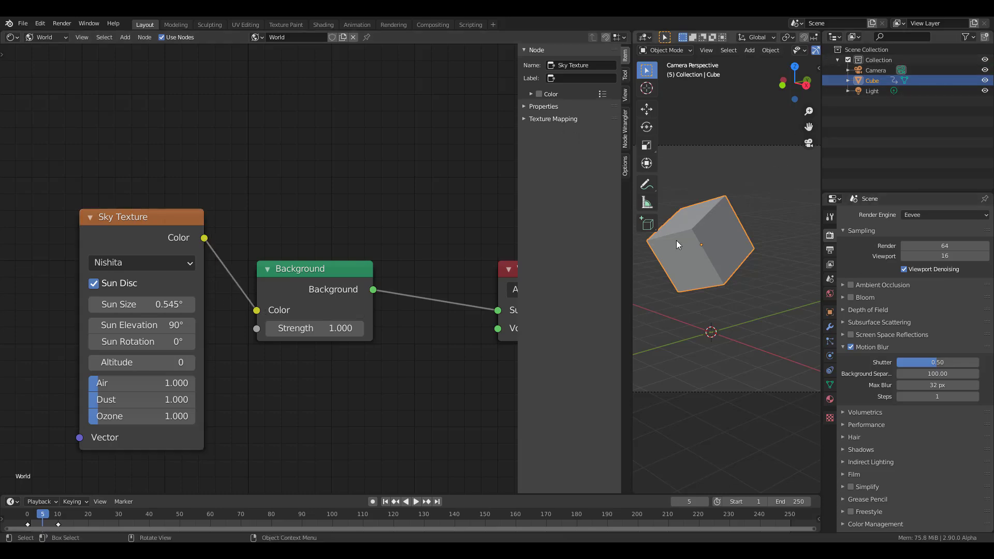
Show the widened 3D viewport in Rendered shading and add a plane scaled up into a large floor under the cube
left_click_drag(632, 266, 322, 275)
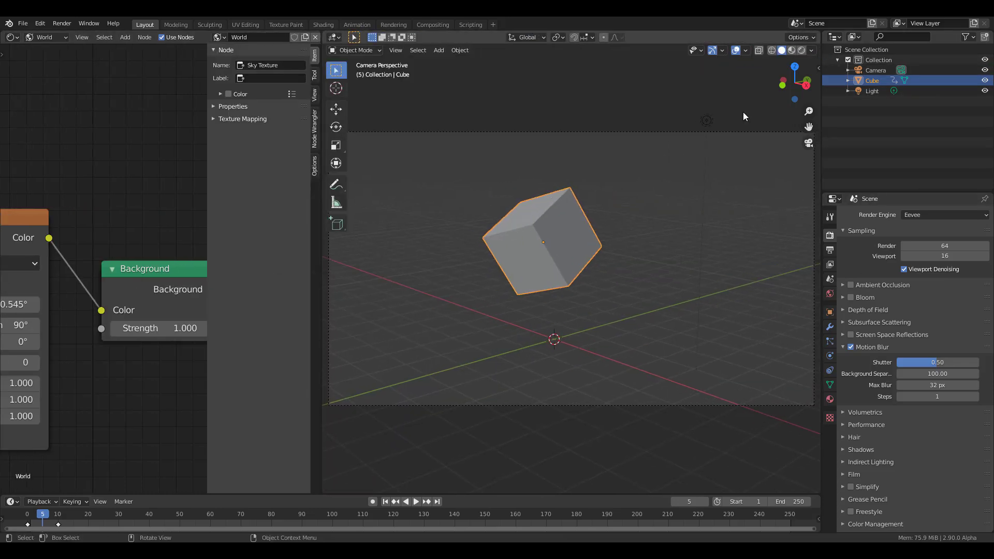
left_click(801, 50)
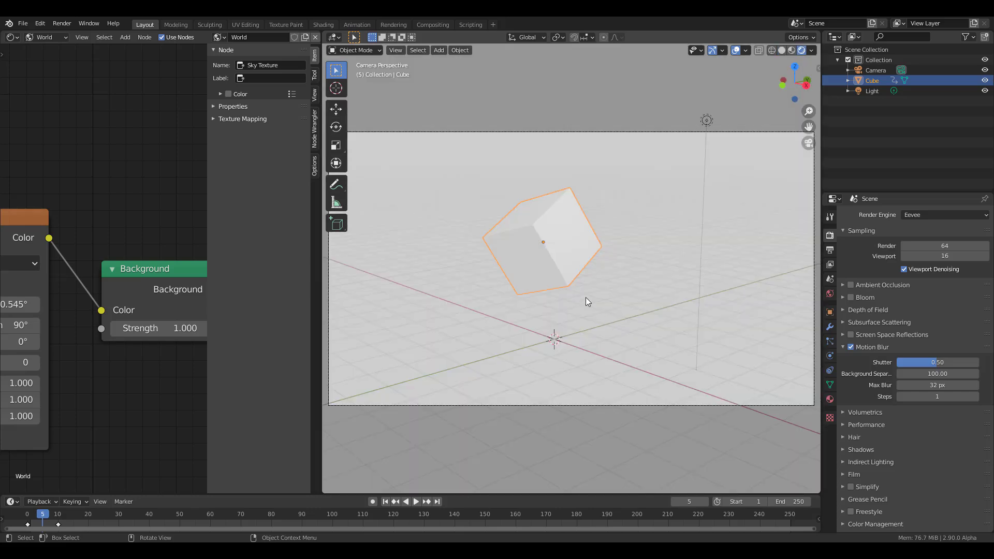
left_click(588, 297)
key("shift+a")
mouse_move(598, 298)
left_click(638, 301)
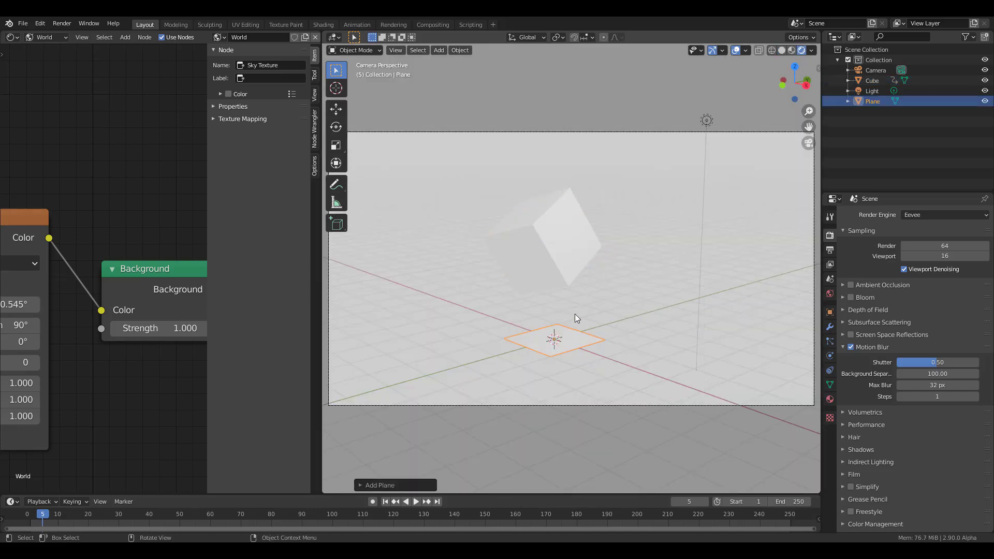
key("s")
left_click(566, 373)
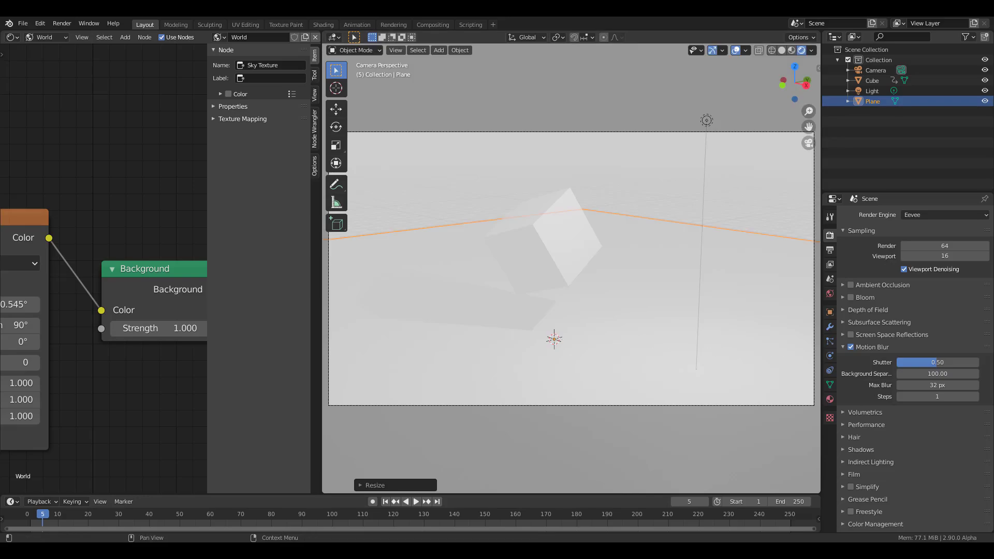
Set the render engine to Cycles and lock the camera to the view to reframe the cube against the sky
left_click(916, 216)
left_click(917, 253)
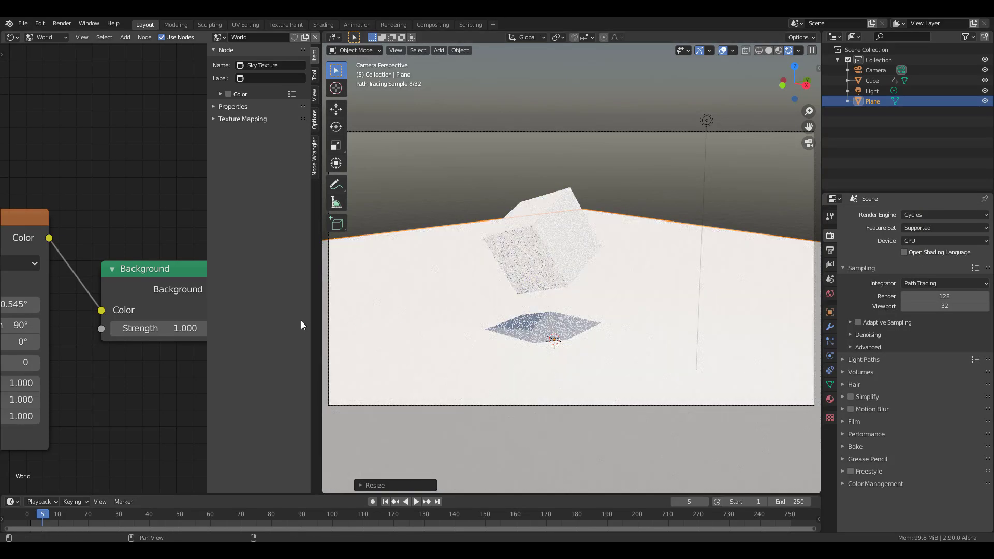
left_click_drag(326, 321, 434, 322)
middle_click_drag(570, 311, 626, 311)
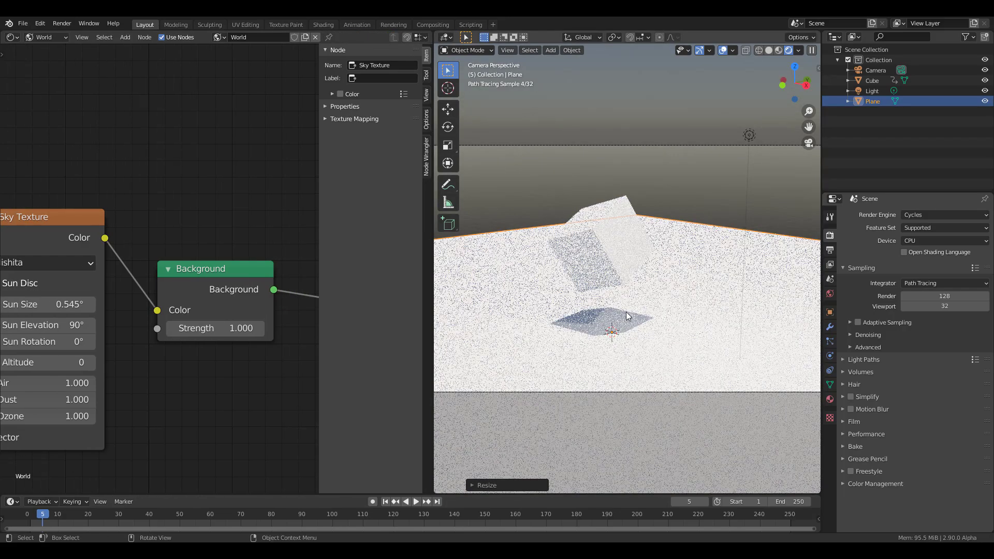
key("n")
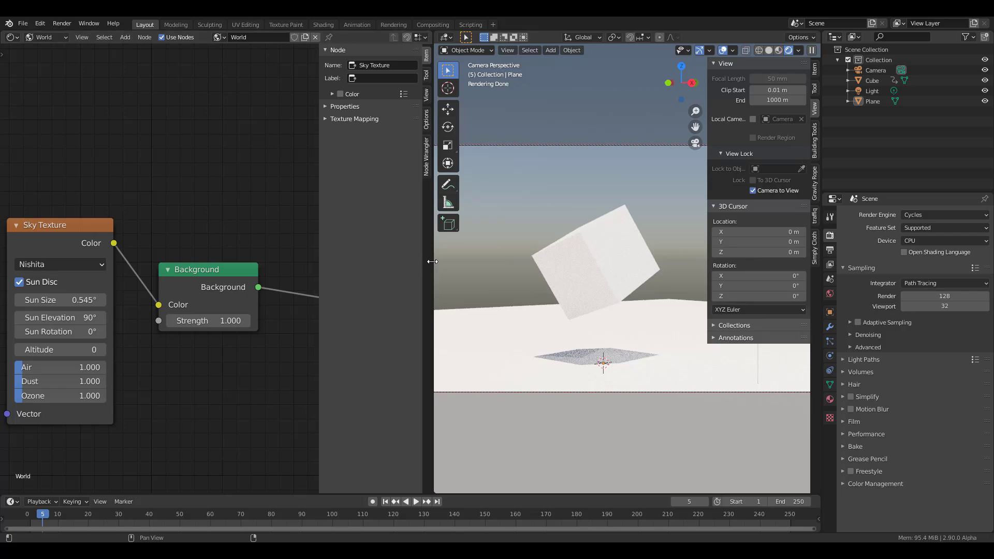
left_click_drag(319, 263, 253, 262)
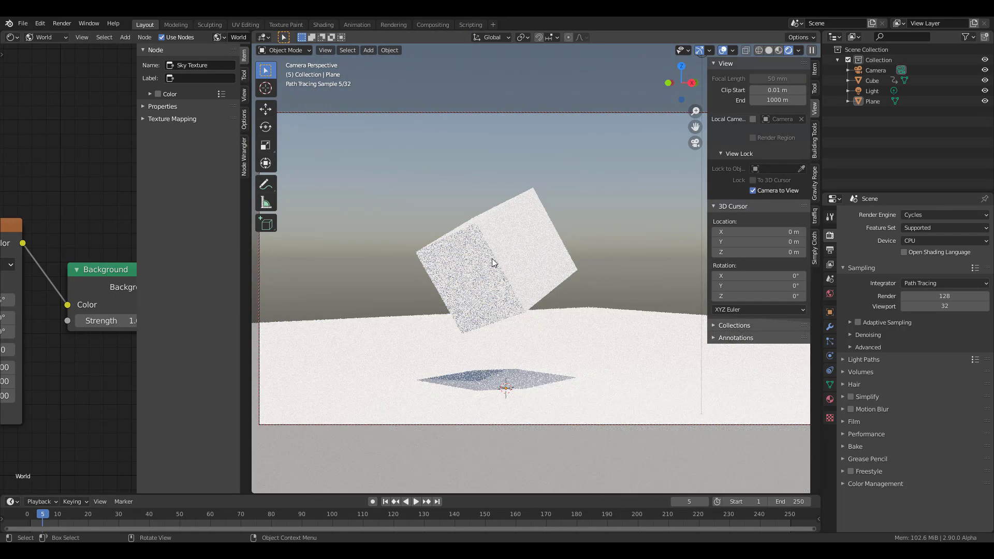
Select the cube, switch the viewport to Material Preview and convert the cube to Grease Pencil from Curve/Mesh
left_click(494, 263)
key("z")
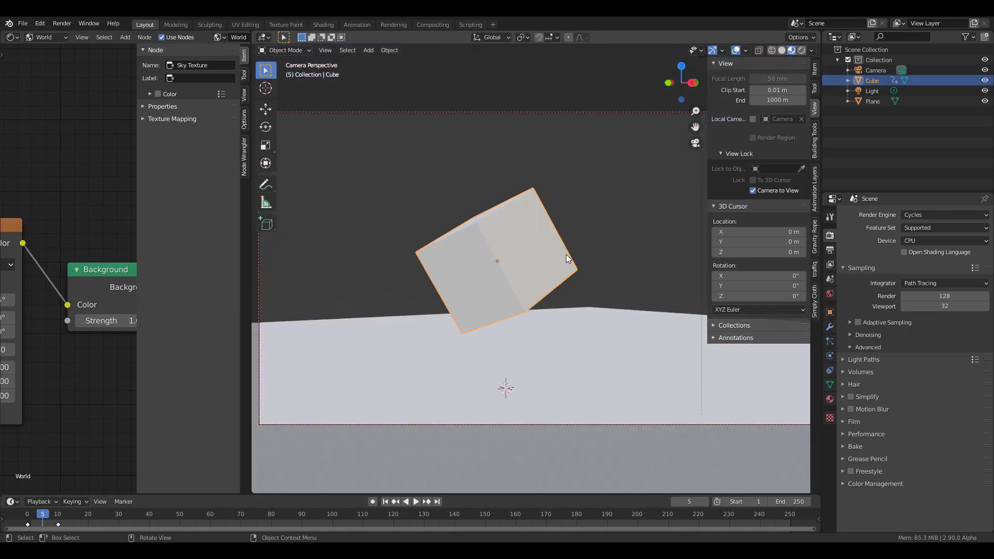
left_click(394, 52)
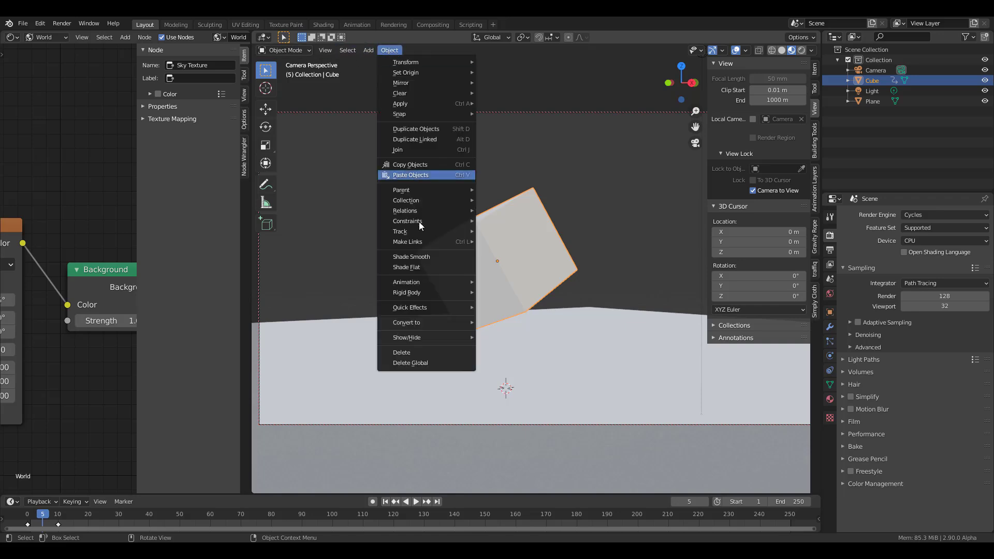
mouse_move(441, 322)
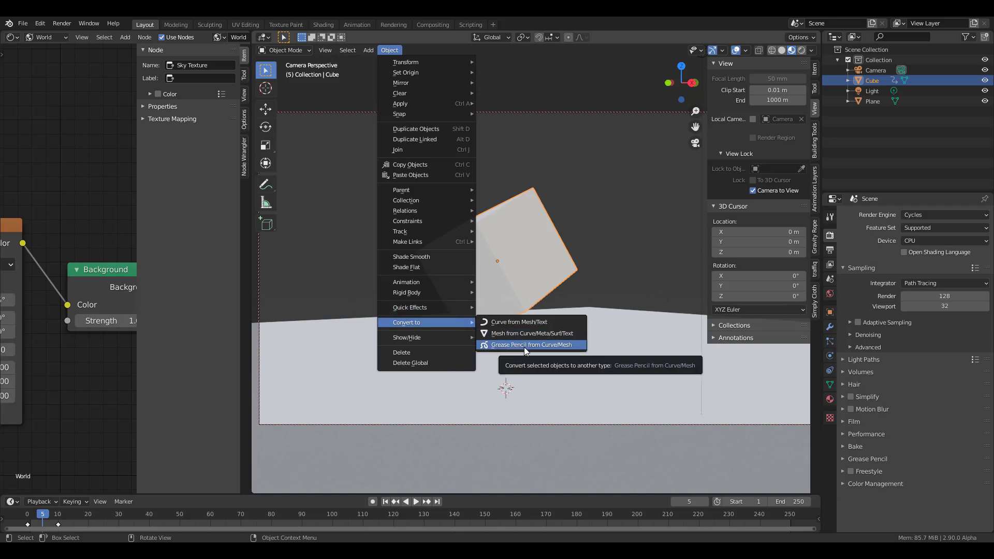
left_click(556, 344)
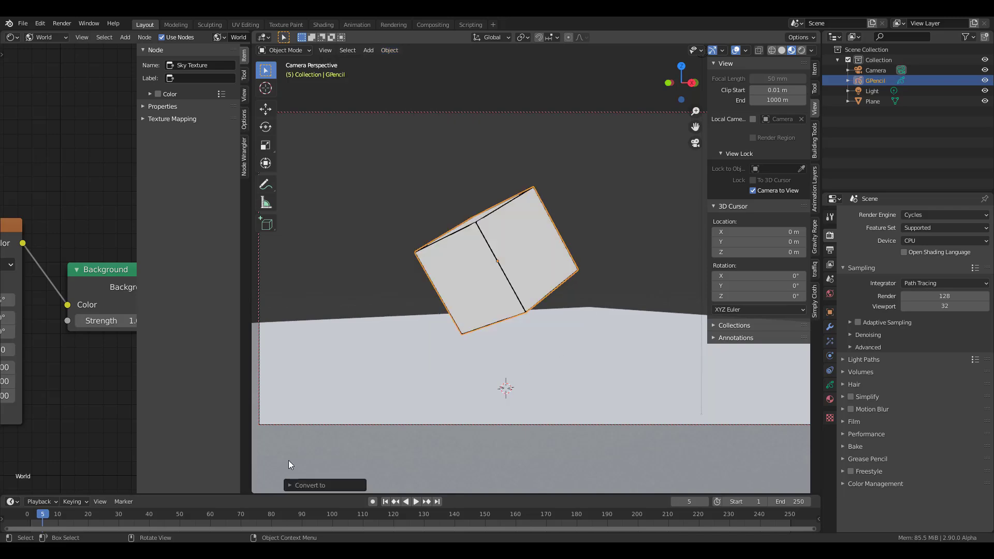
Play the animation to check the converted Grease Pencil object, jump back near the timeline's start and stop the playback
key("space")
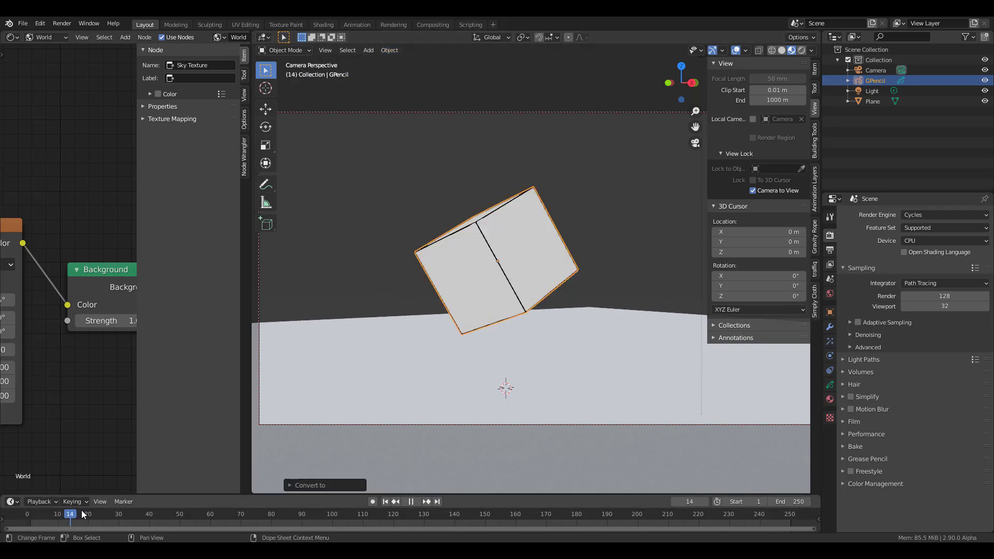
left_click(33, 513)
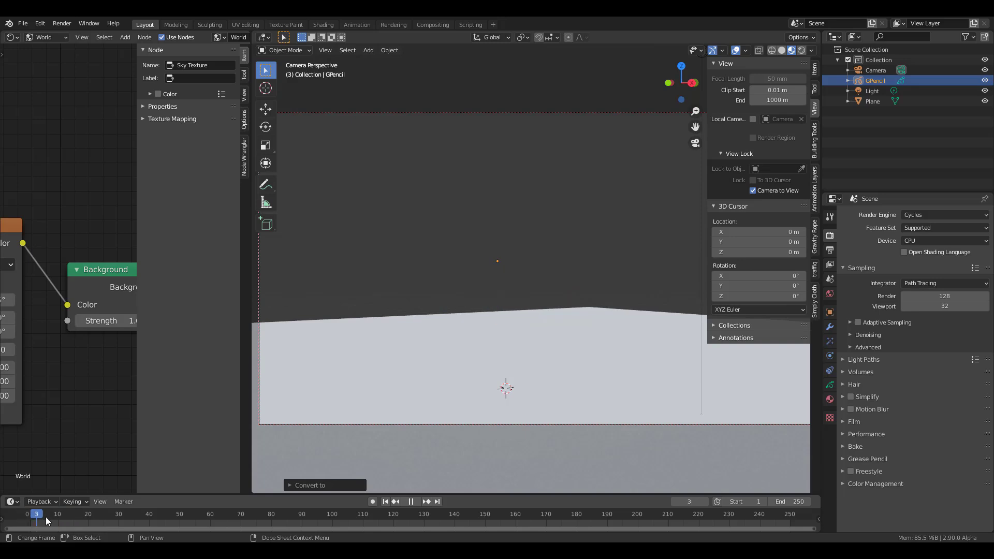
key("space")
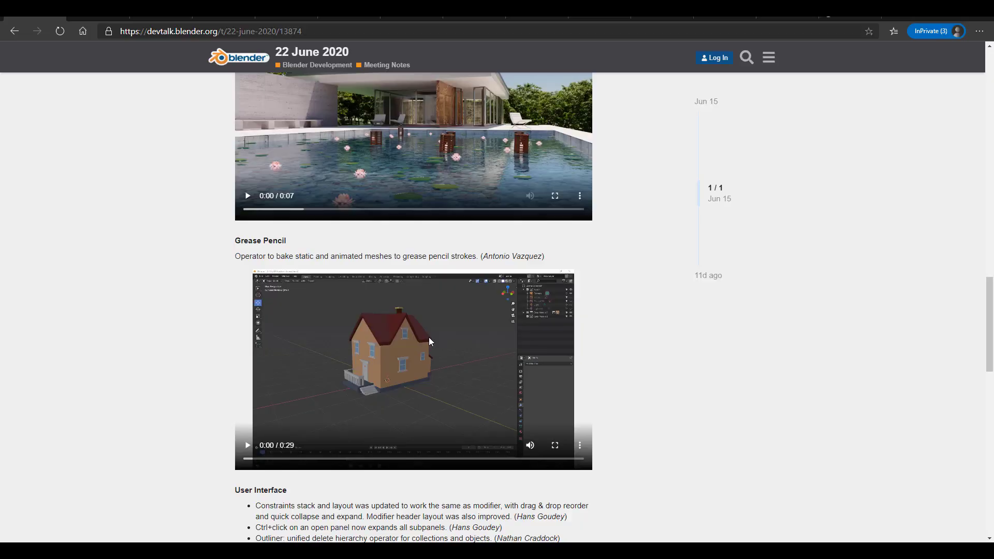
Read the User Interface and Other sections of the meeting notes and skim the "Changes to the Alembic Exporter" blog post
scroll(574, 390, "down", 3)
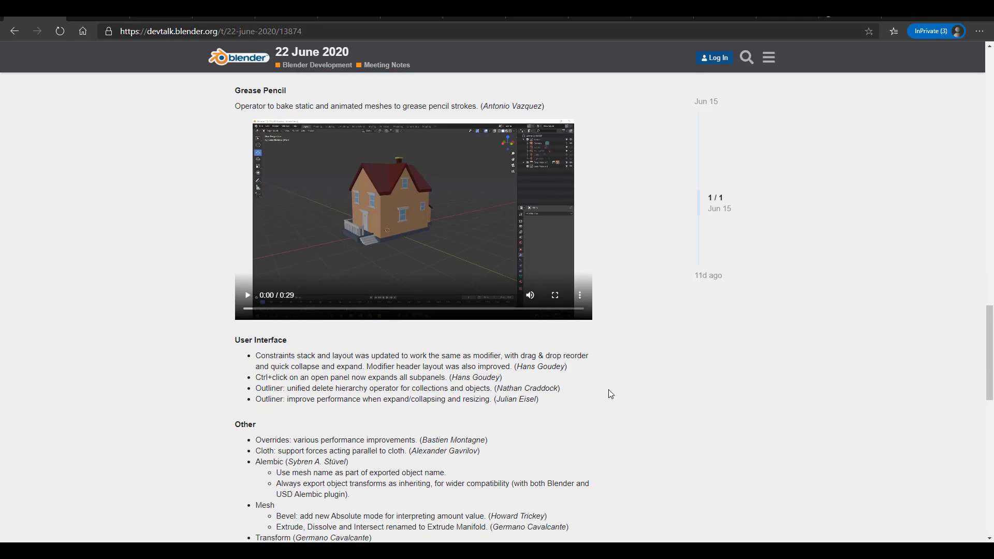
scroll(608, 394, "down", 3)
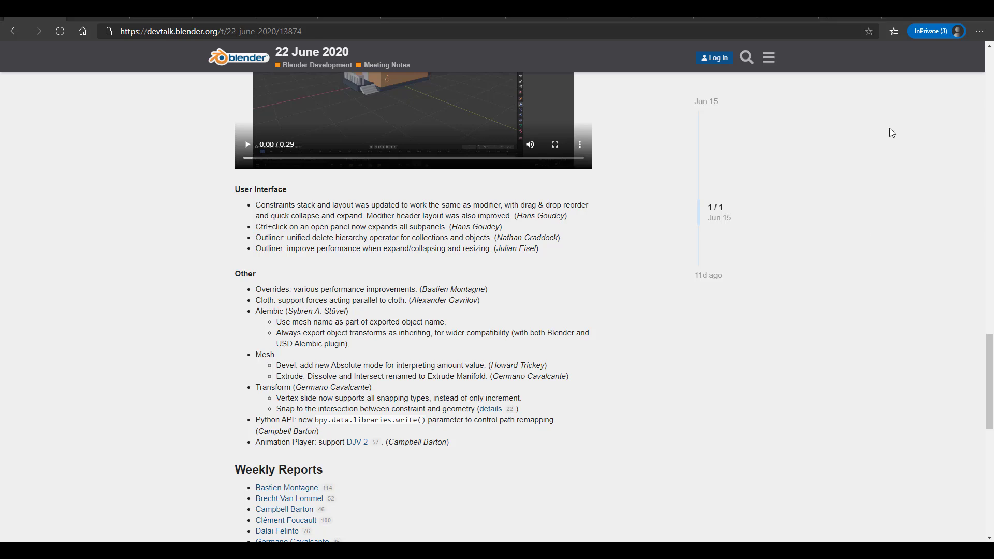
key("ctrl+Tab")
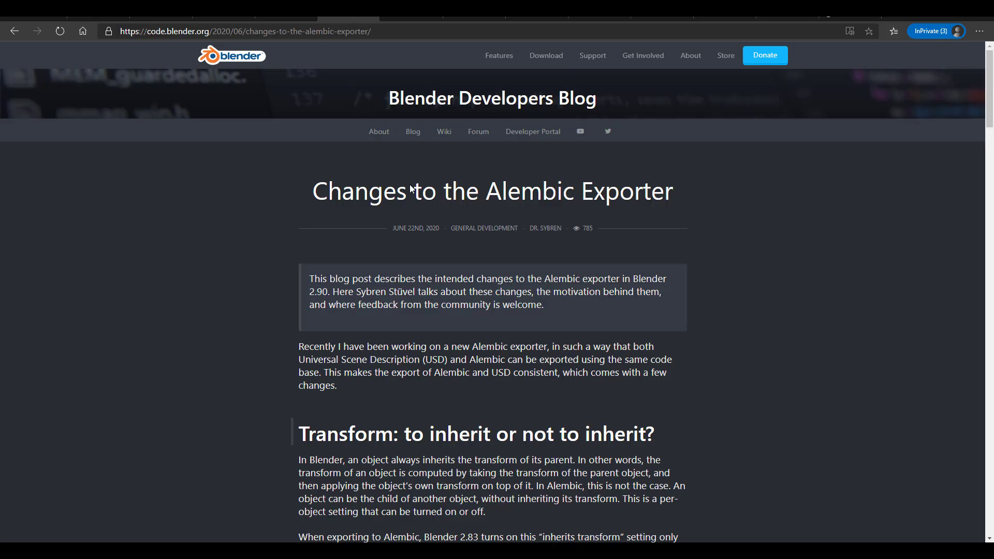
scroll(412, 190, "down", 17)
scroll(412, 189, "up", 10)
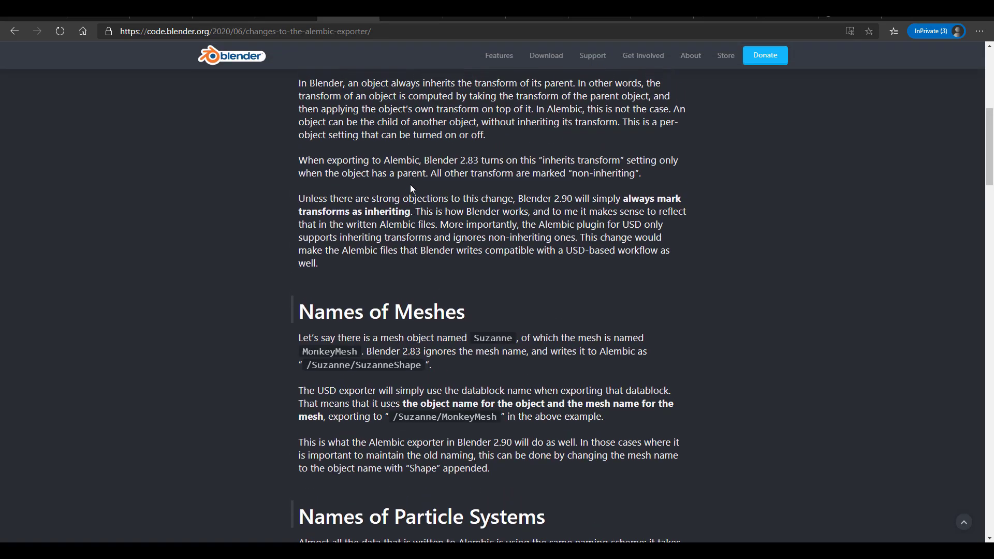
Go back to the start of the Alembic blog post, switch to Blender and undo the cube's conversion to Grease Pencil
scroll(411, 188, "up", 7)
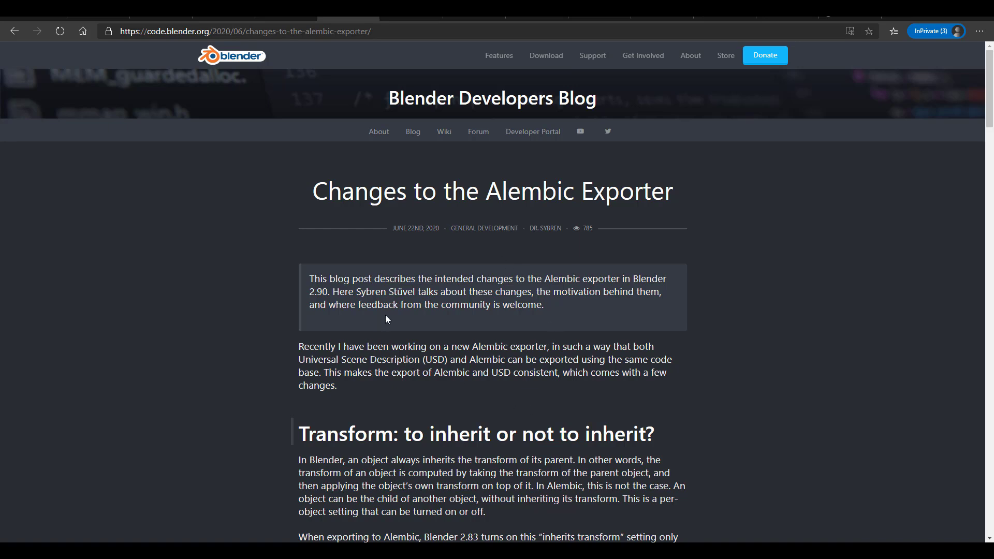
key("ctrl+1")
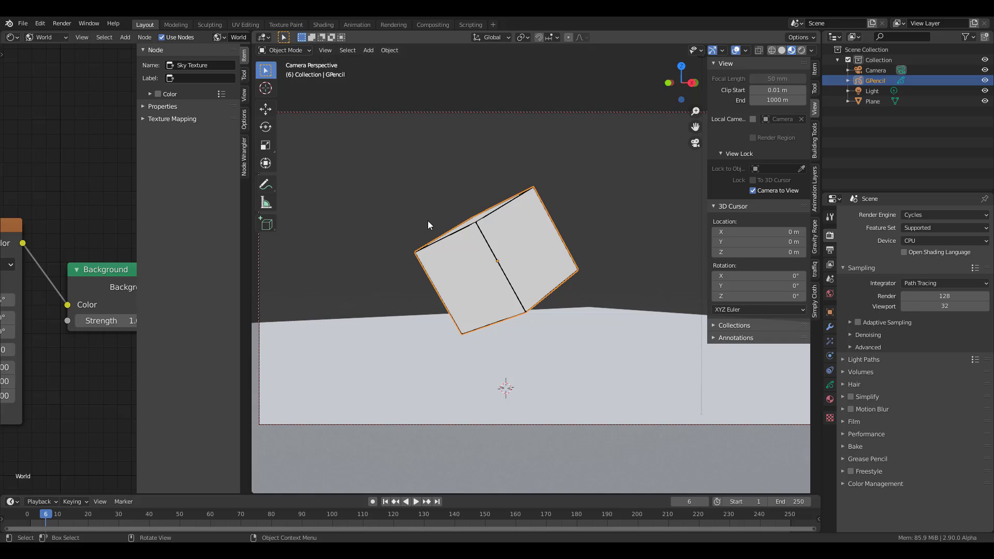
key("ctrl+z")
key("ctrl+z")
key("ctrl+z")
key("ctrl+z")
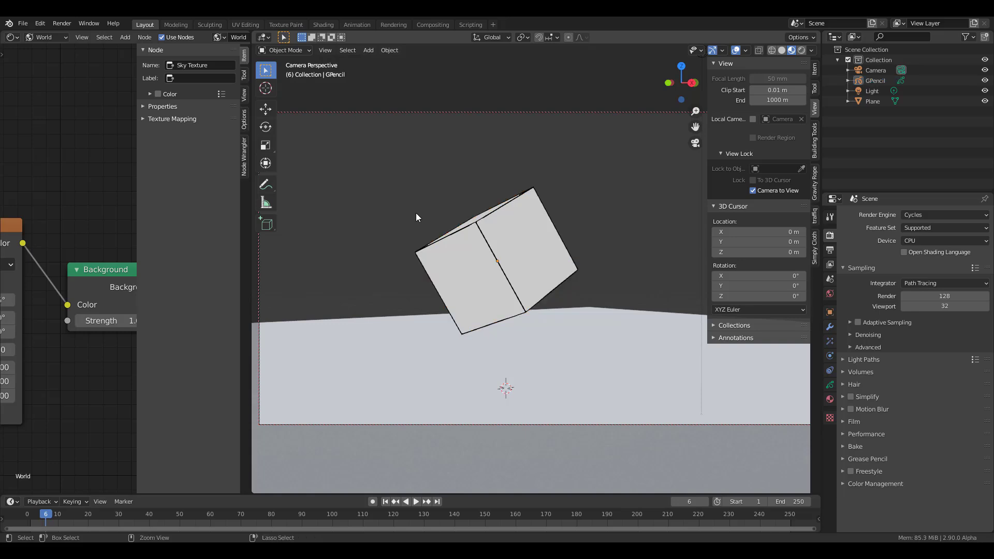
middle_click_drag(487, 263, 515, 251)
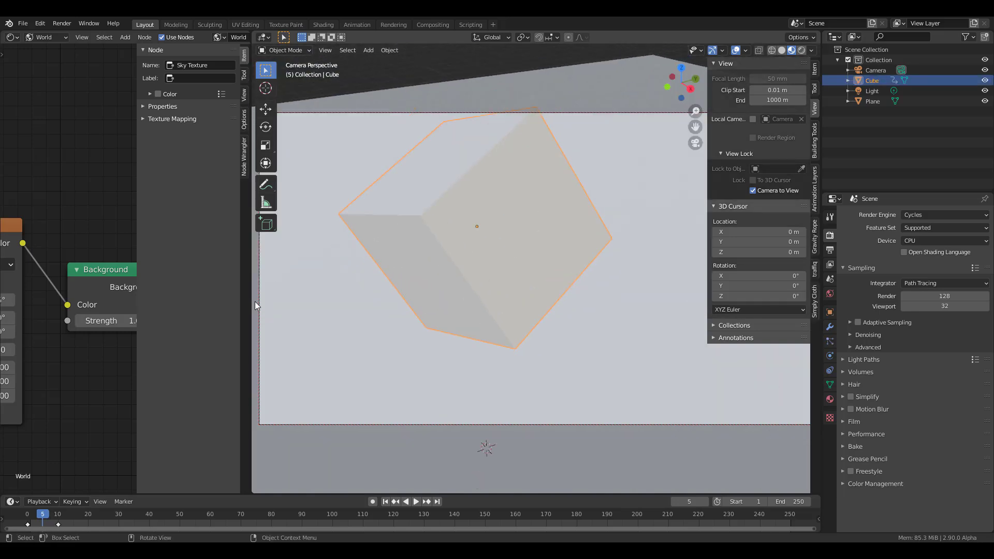
Widen the 3D viewport with Solid shading and put the cube into Edit Mode with face selection
left_click_drag(251, 302, 19, 303)
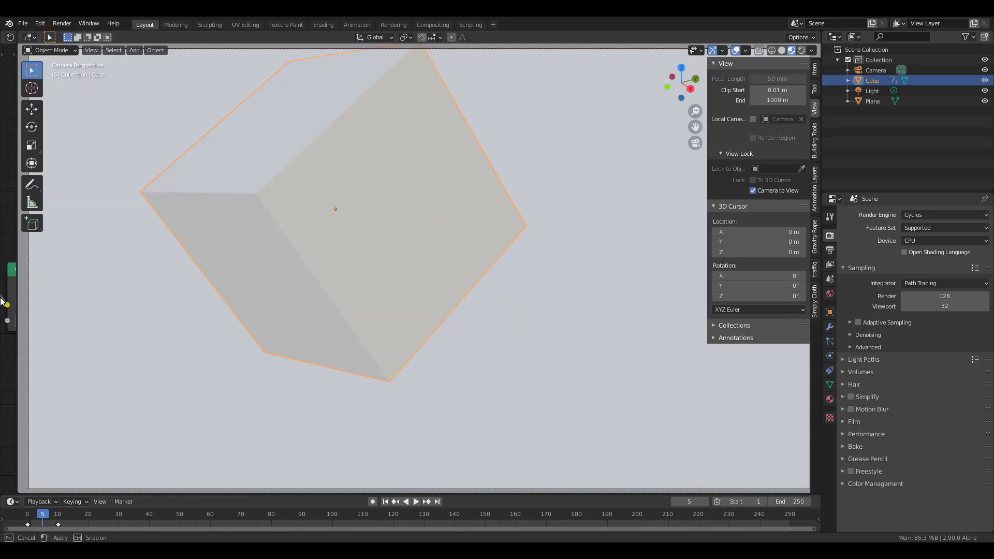
left_click(435, 223)
key("Tab")
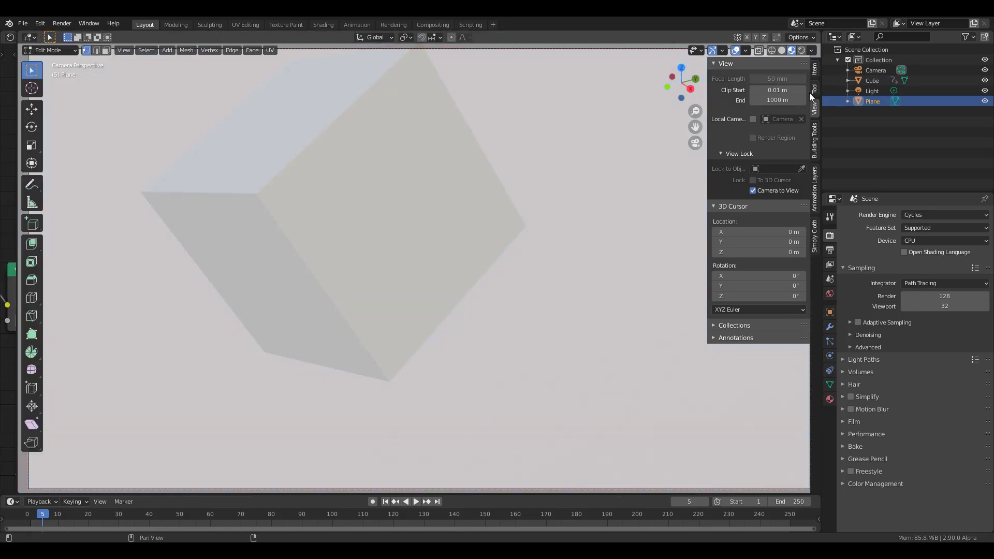
left_click(782, 50)
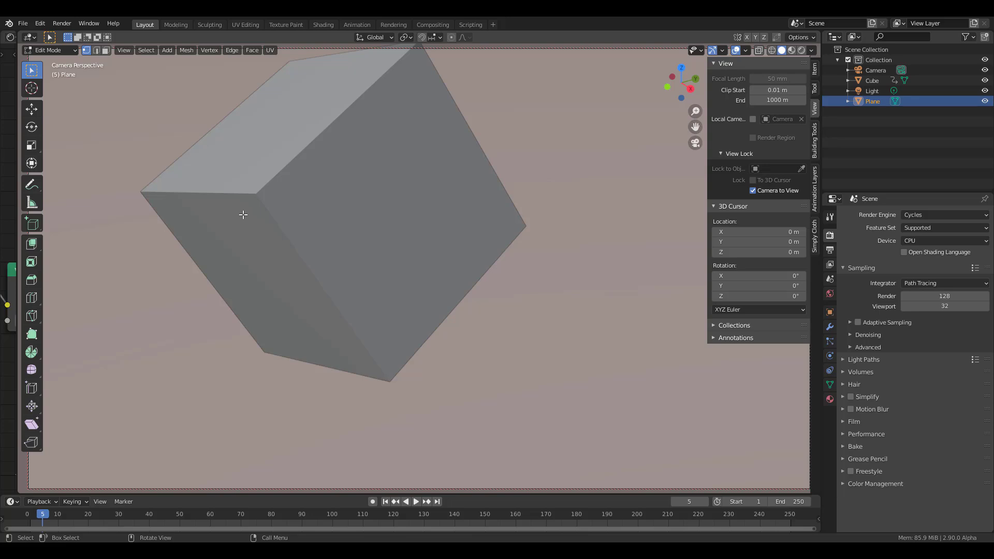
key("3")
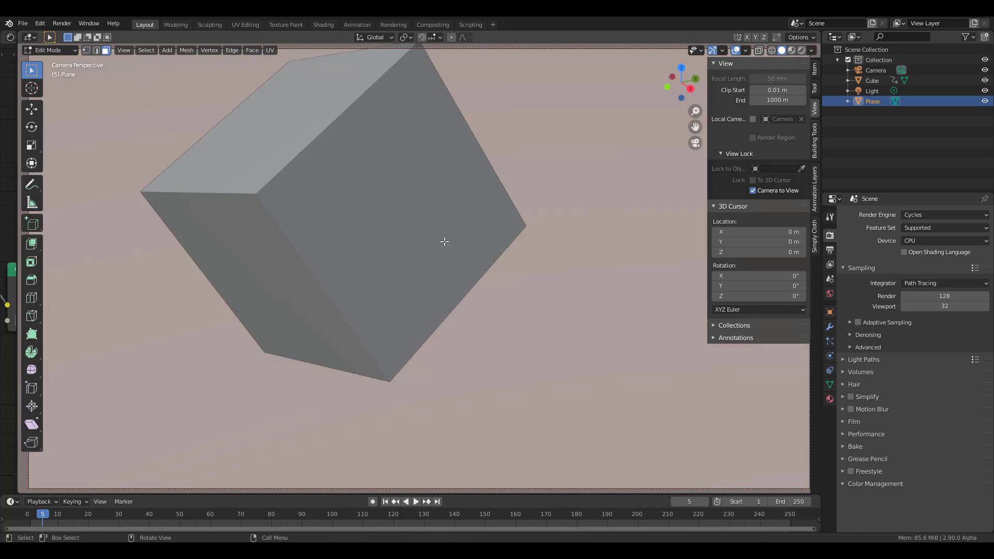
key("Tab")
left_click(326, 192)
key("Tab")
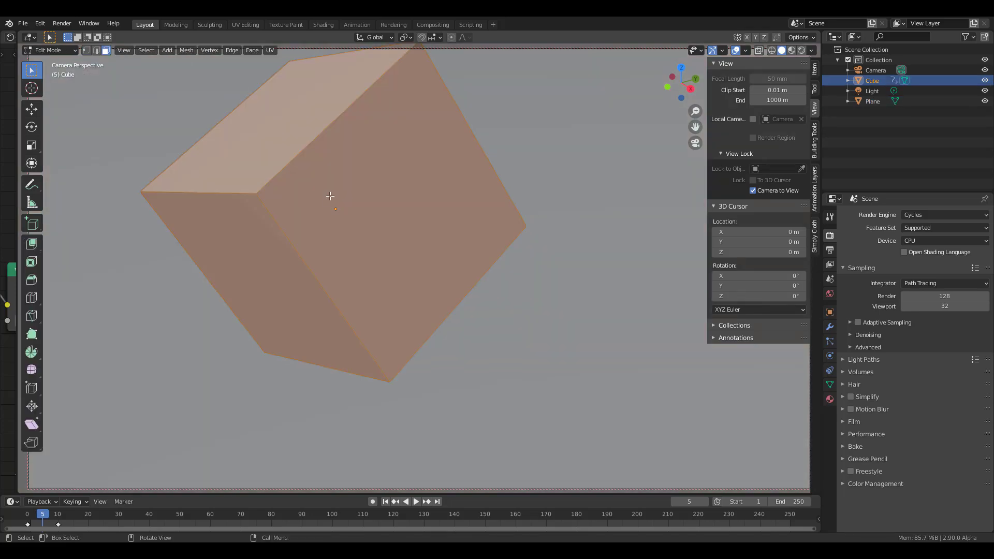
Push the cube's large front face slightly inward with Extrude Manifold and inset that face
left_click(385, 198)
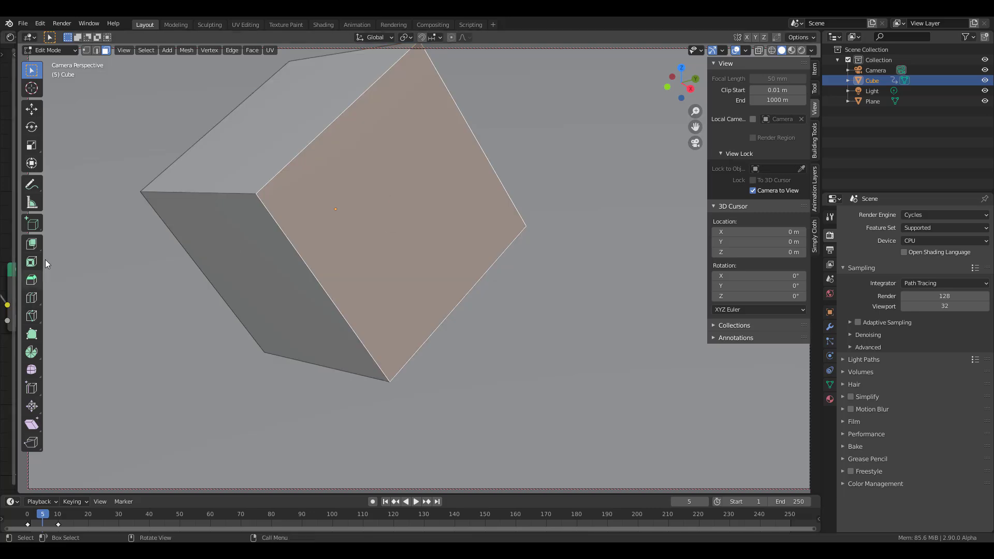
left_click(32, 244)
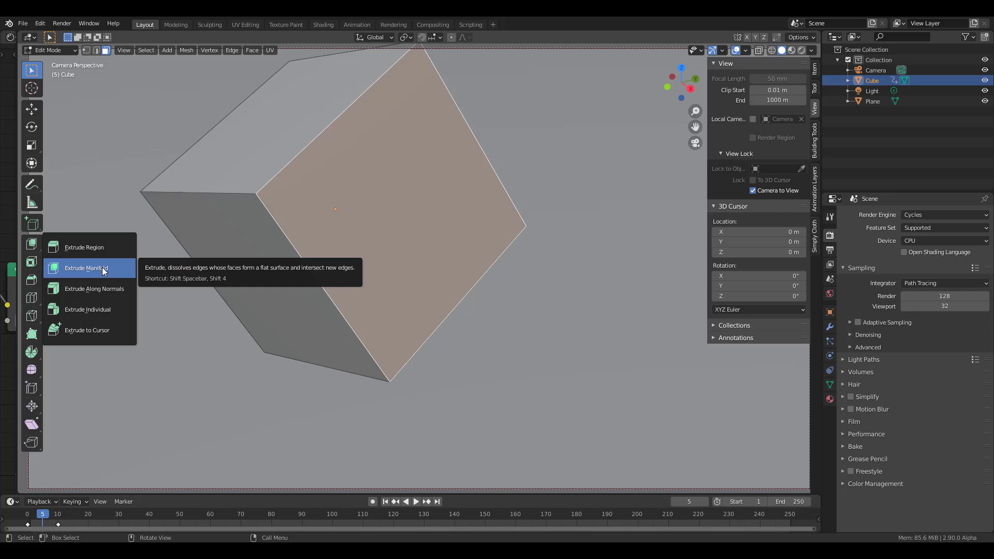
left_click(101, 267)
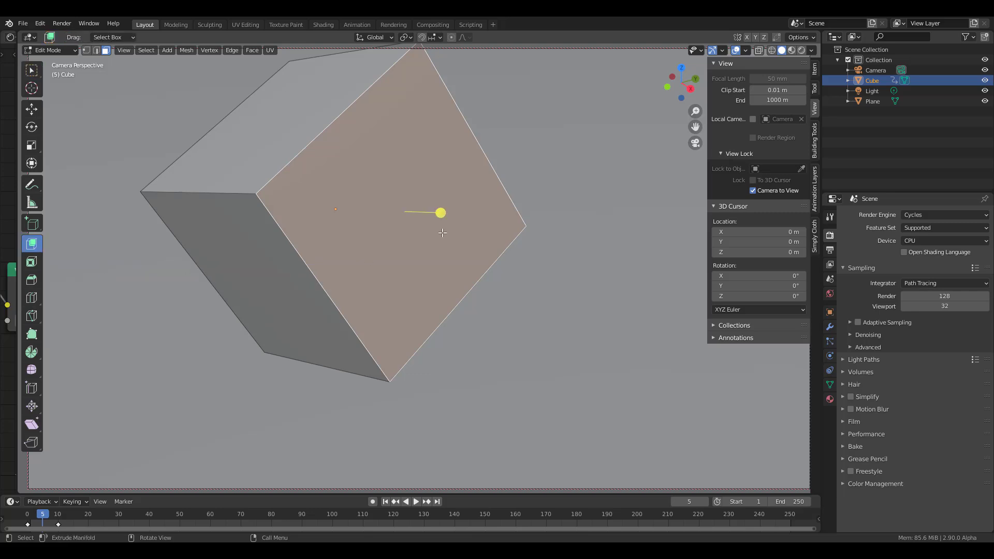
left_click_drag(440, 212, 415, 251)
key("i")
left_click(407, 230)
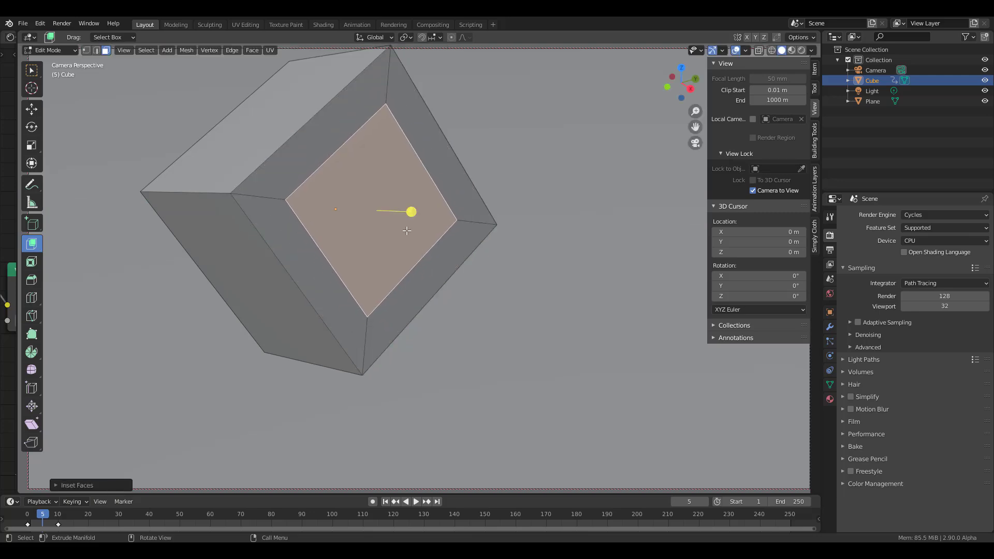
Extrude the inset face outward into a block with Extrude Manifold, and push the adjoining upper face inward
left_click_drag(411, 212, 566, 217)
left_click(415, 145)
left_click_drag(377, 100, 284, 145)
left_click(326, 191)
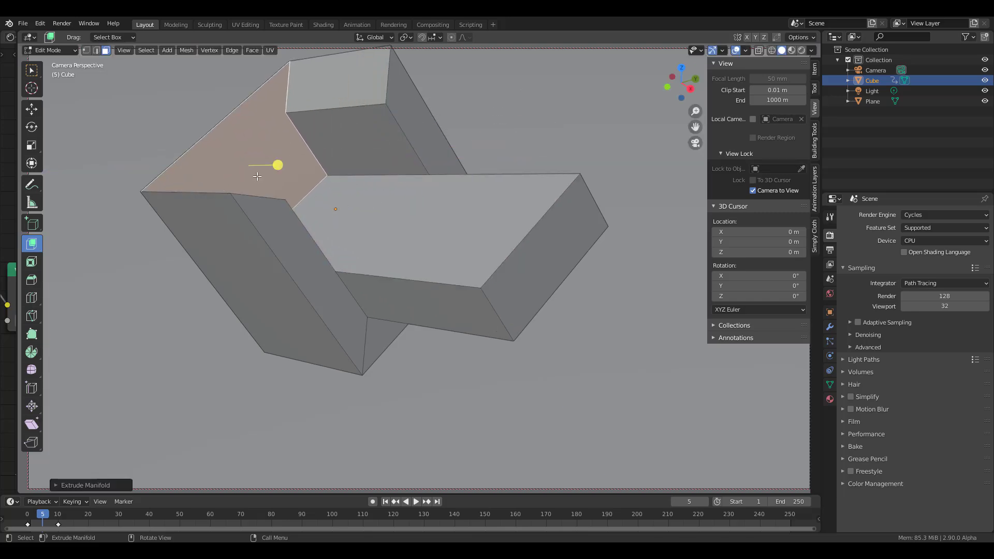
Use Extrude Manifold to pull the body's side face outward and push the adjacent large face back inward
middle_click_drag(428, 222, 377, 302)
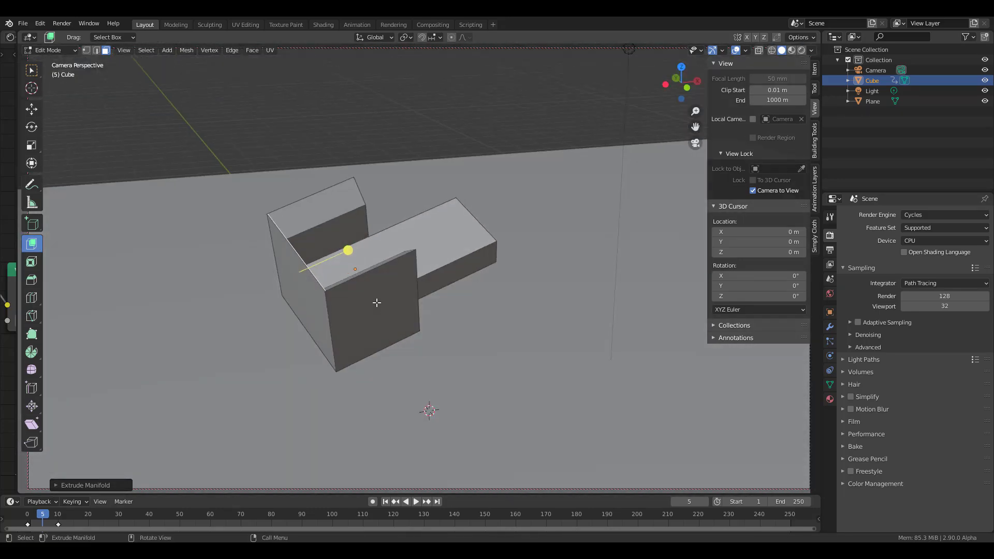
left_click(376, 302)
left_click_drag(390, 340, 422, 414)
middle_click_drag(422, 414, 409, 342)
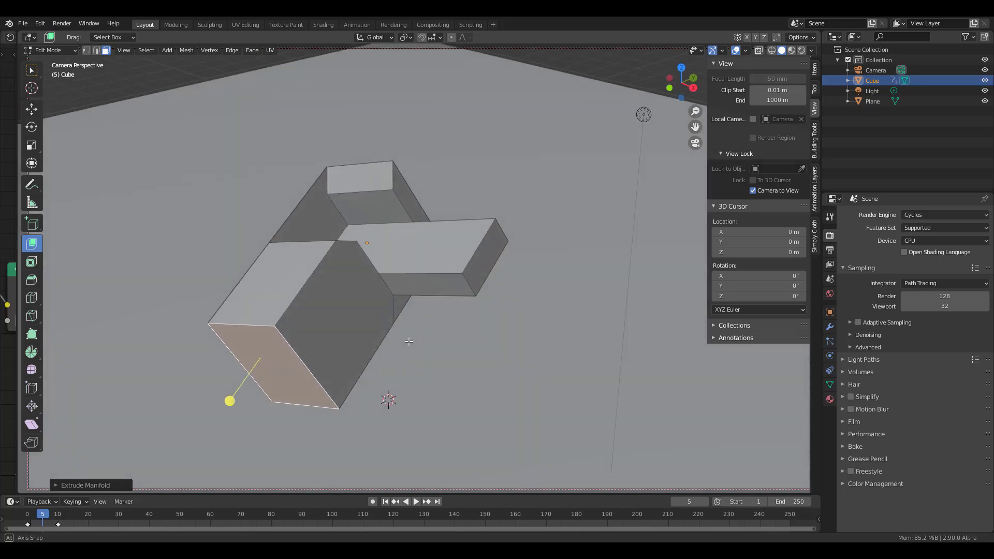
middle_click_drag(329, 337, 337, 358)
left_click(337, 358)
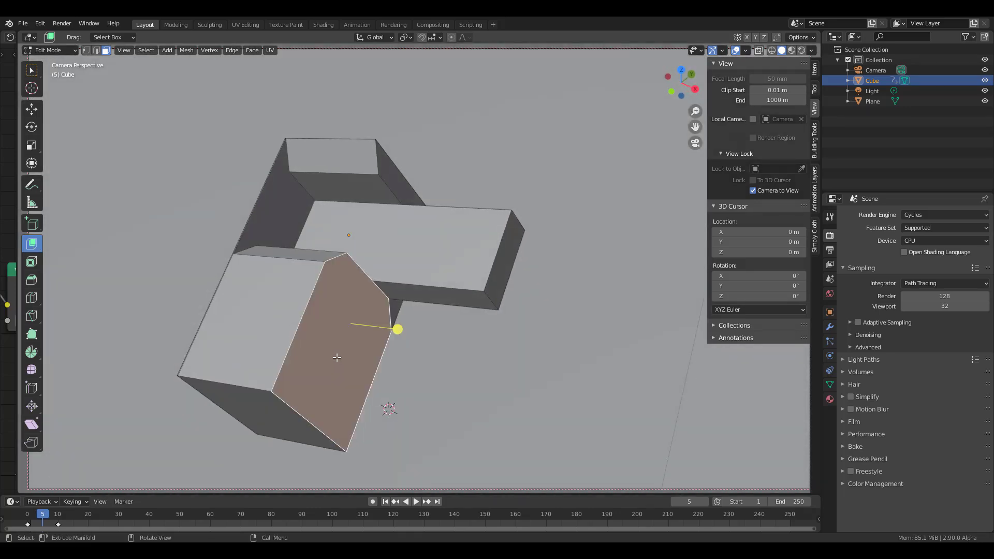
left_click_drag(399, 328, 321, 318)
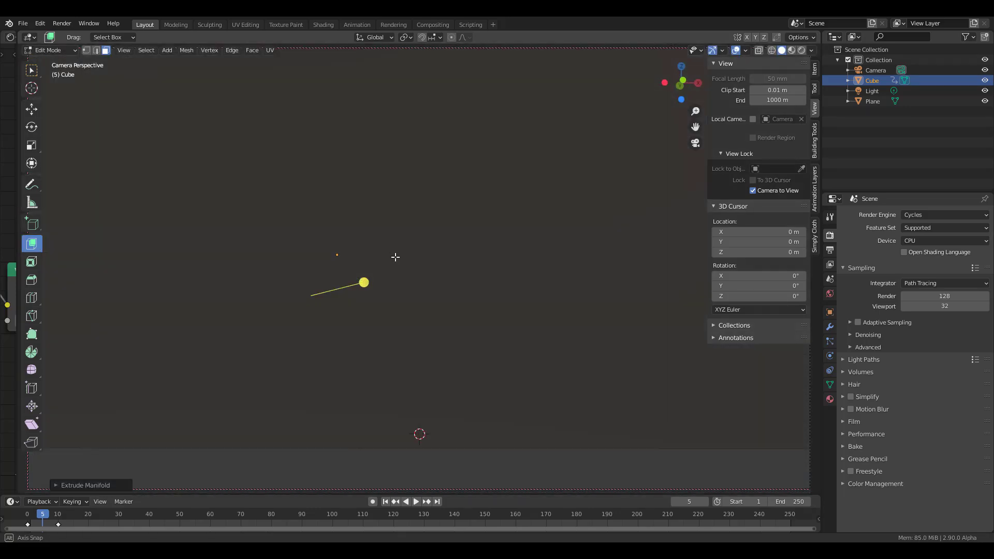
Start a new file with the default cube scene
key("ctrl+n")
left_click(499, 296)
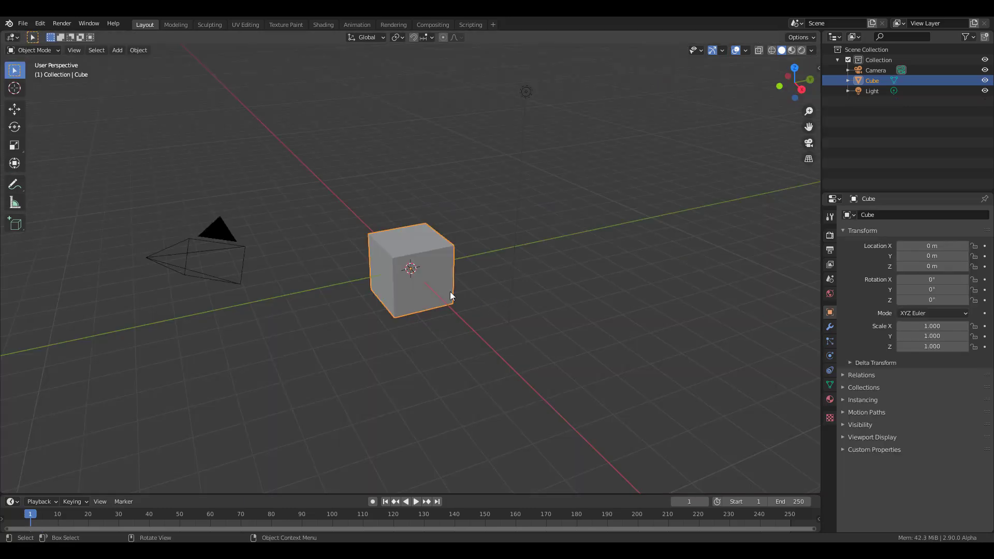
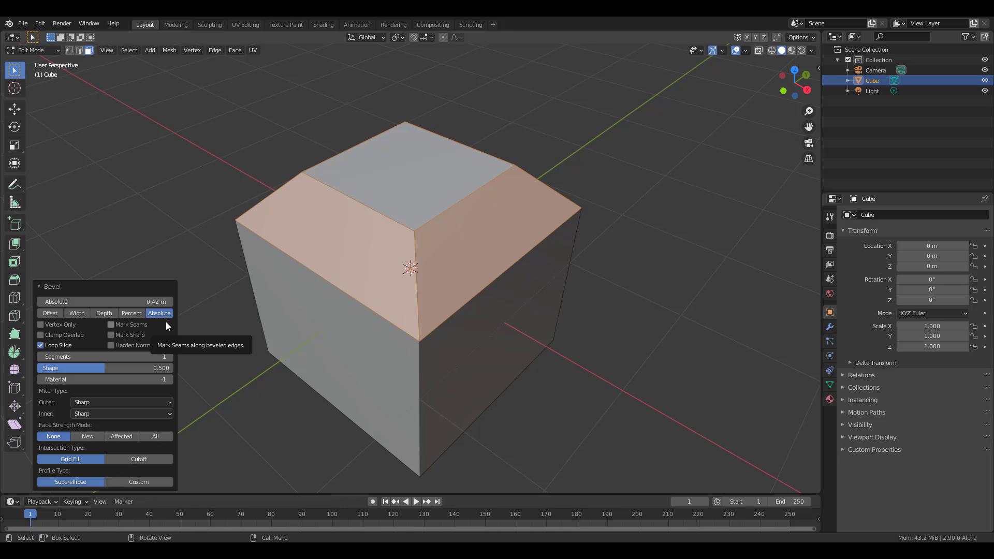
Give the bevel a custom profile with 3 segments and add a curve point at about 0.30, 0.69, bent with aligned handles
left_click(129, 482)
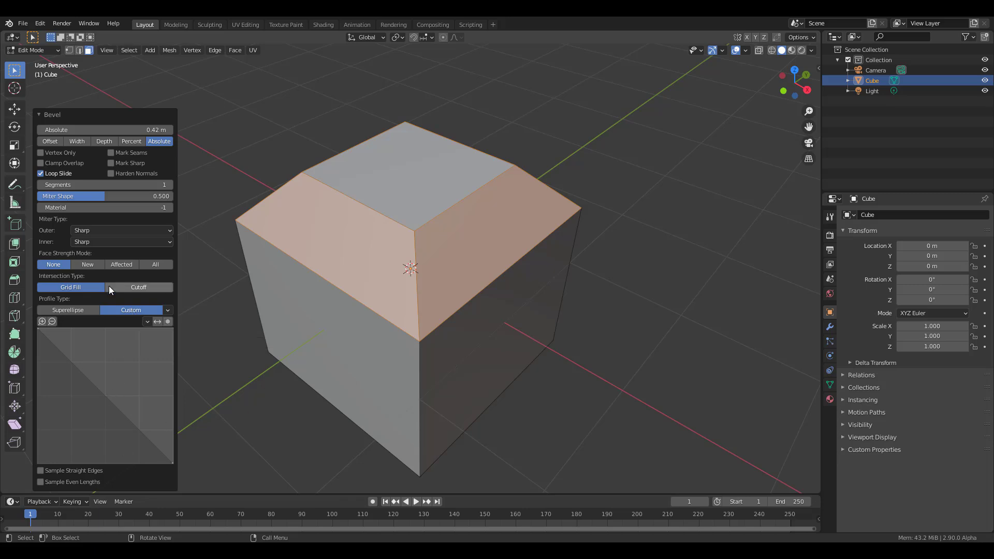
left_click_drag(104, 185, 125, 185)
mouse_move(79, 366)
left_mouse_down()
mouse_move(85, 359)
mouse_move(76, 358)
left_mouse_up()
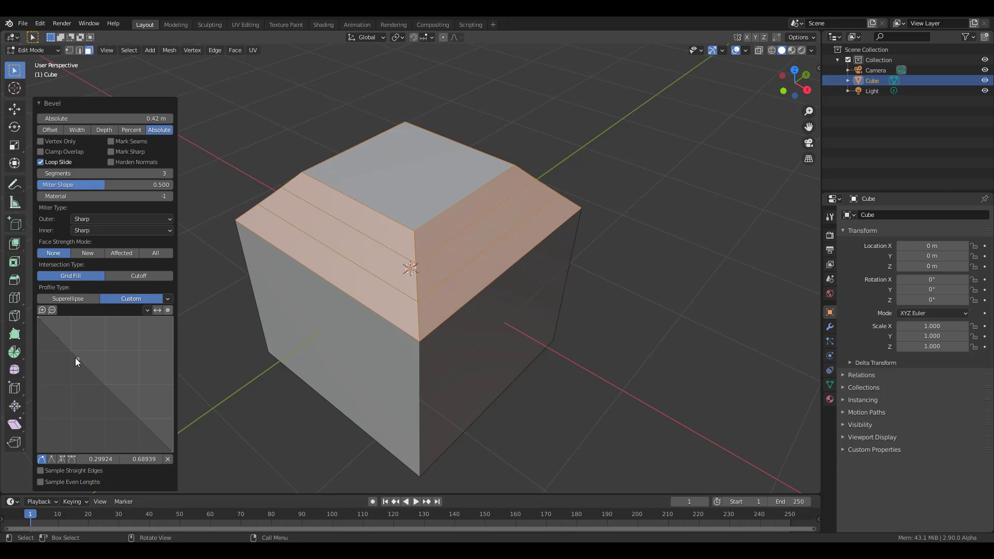
left_click(71, 459)
left_click_drag(115, 396, 53, 390)
middle_click_drag(424, 268, 145, 419)
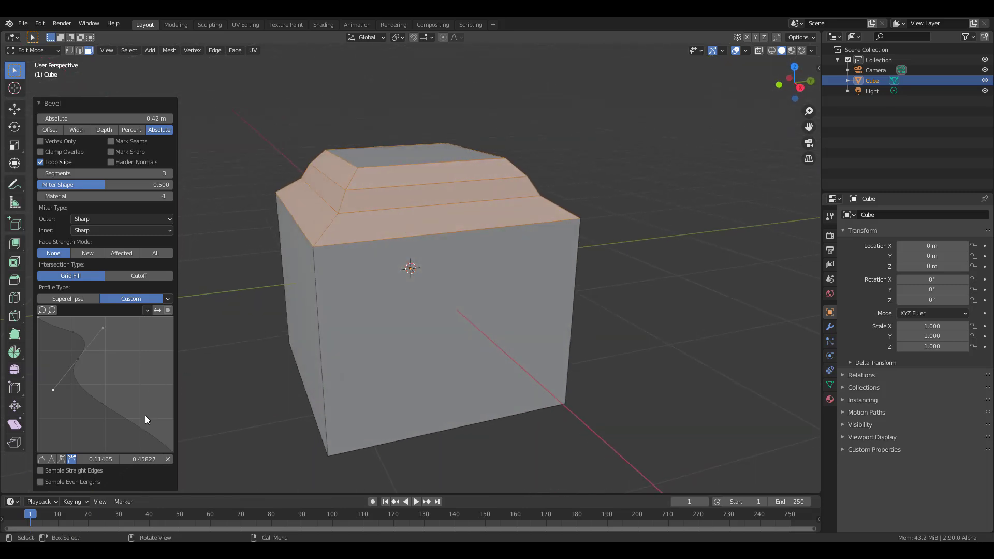
Add a second aligned-handle point low on the bevel's profile curve and rotate the first point's handles to flatten its bend
left_click(102, 404, "ctrl")
left_click(72, 459)
mouse_move(120, 425)
left_mouse_down()
mouse_move(145, 394)
mouse_move(117, 410)
mouse_move(133, 415)
left_mouse_up()
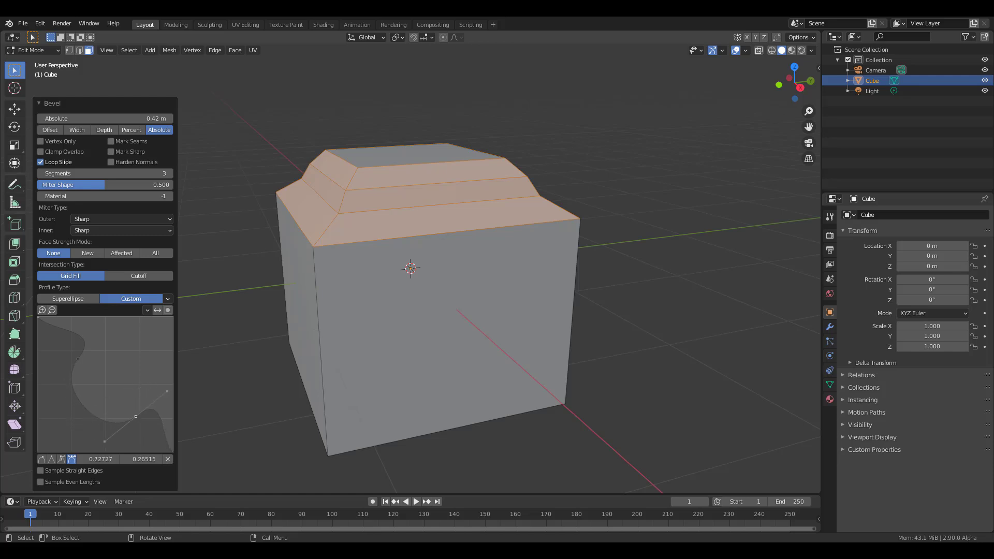
left_click(78, 359)
left_click_drag(106, 327, 113, 378)
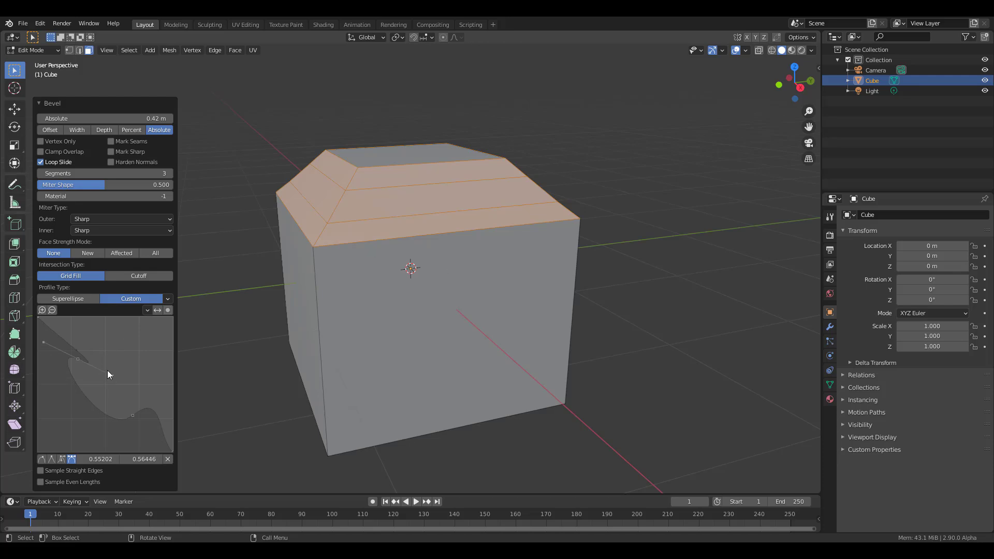
left_click_drag(43, 341, 52, 356)
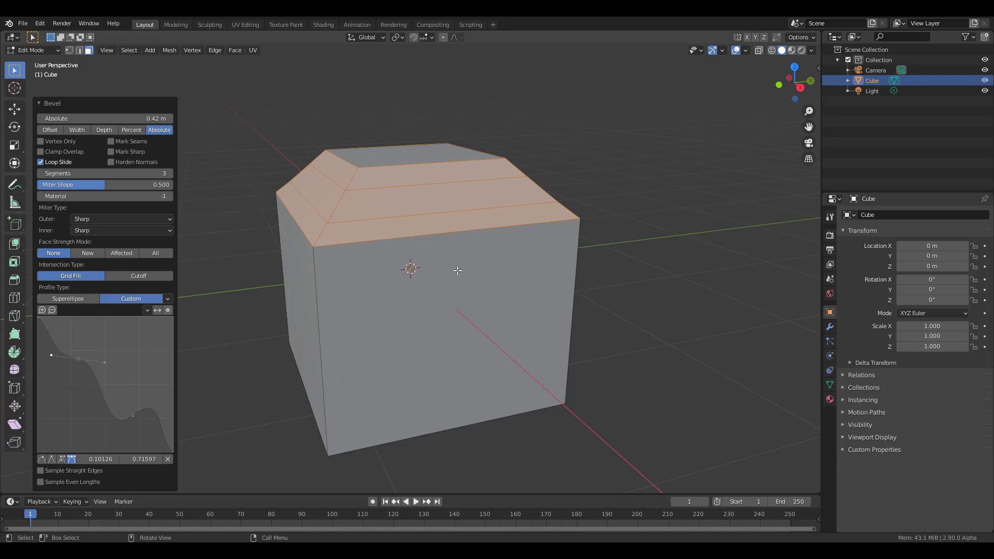
mouse_move(222, 321)
middle_mouse_down()
mouse_move(228, 290)
mouse_move(223, 310)
middle_mouse_up()
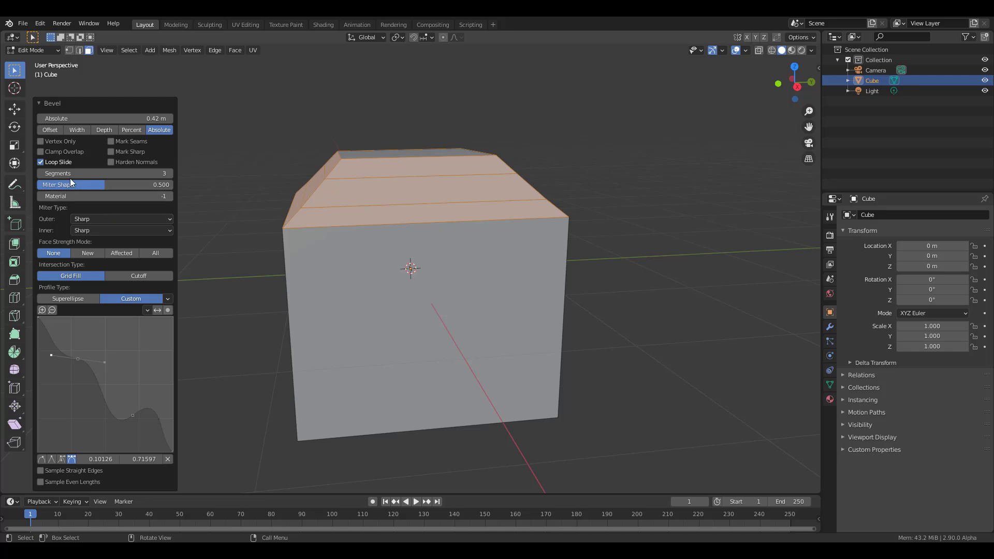
Set the bevel's segments to 13
left_click_drag(73, 174, 124, 174)
mouse_move(445, 280)
middle_mouse_down()
mouse_move(455, 262)
mouse_move(439, 264)
middle_mouse_up()
scroll(455, 262, "up", 5)
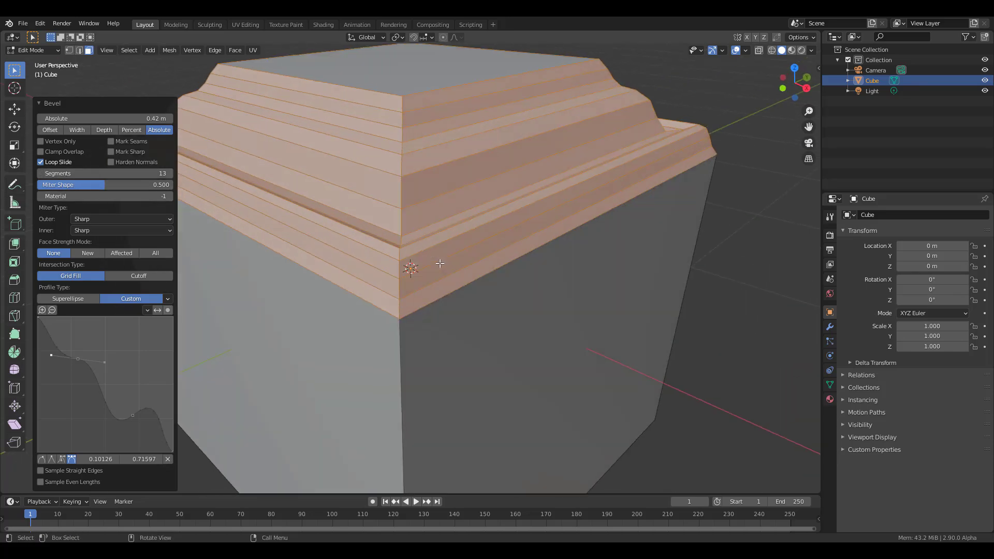
Move the profile's lower point inward and add an aligned-handle point at about 0.18, 0.47, with one handle at about 0.44, 0.44
left_click_drag(132, 415, 62, 389)
left_click(83, 387)
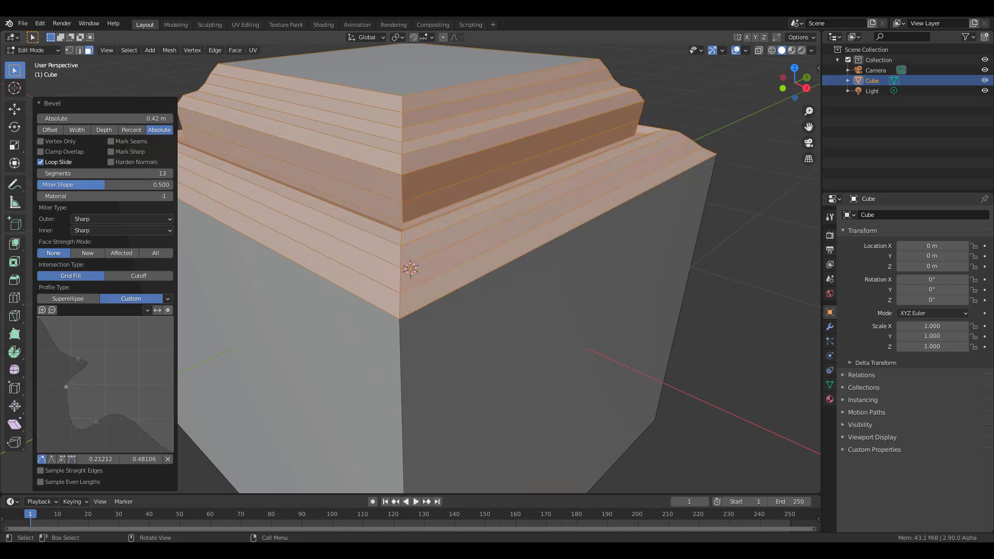
left_click(71, 462)
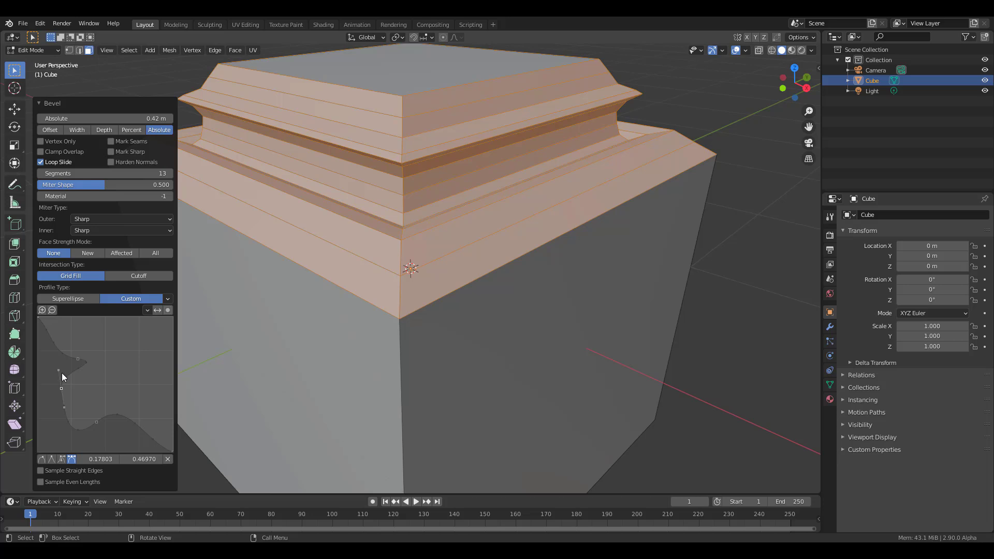
left_click(97, 393, "ctrl")
scroll(535, 210, "down", 5)
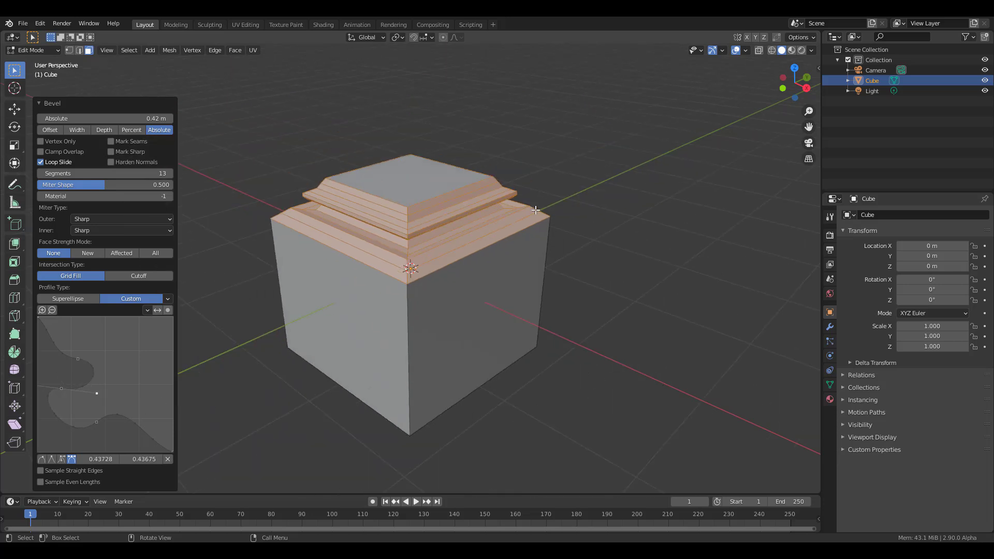
middle_click_drag(536, 210, 573, 250)
scroll(440, 264, "up", 5)
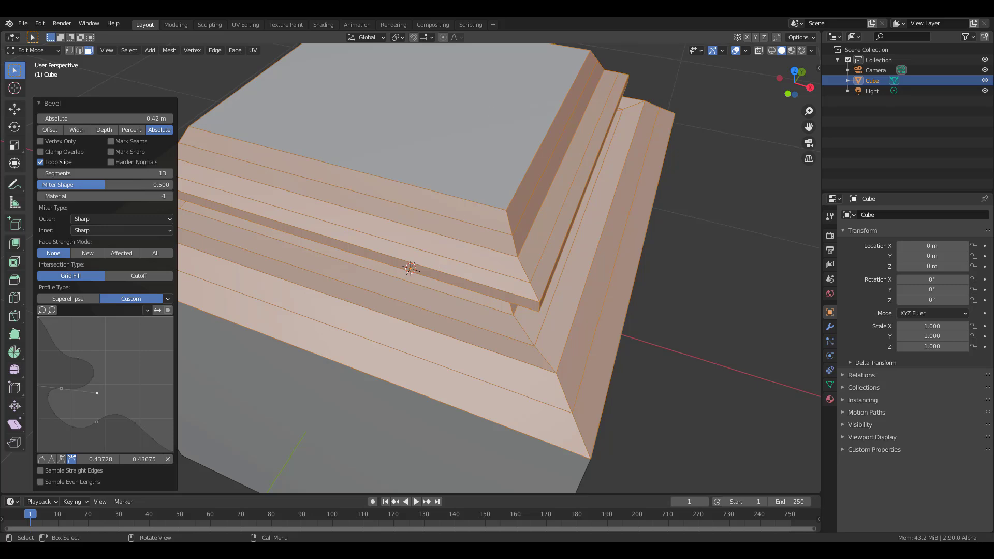
Return the bevelled cube to Object Mode, inspect its stepped profile and check the 22 June 2020 meeting notes
key("Tab")
middle_click_drag(615, 315, 620, 336)
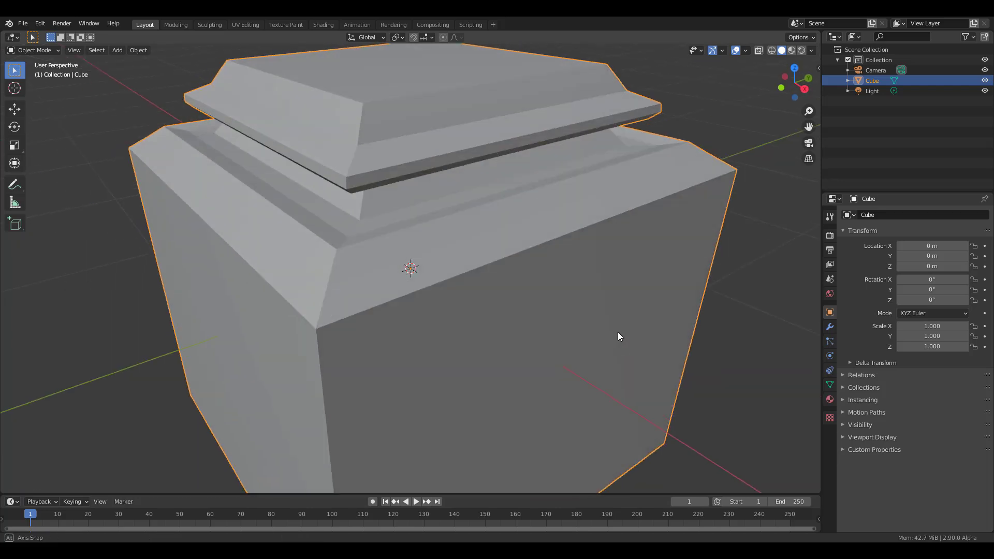
scroll(437, 288, "down", 5)
middle_click_drag(437, 288, 449, 268)
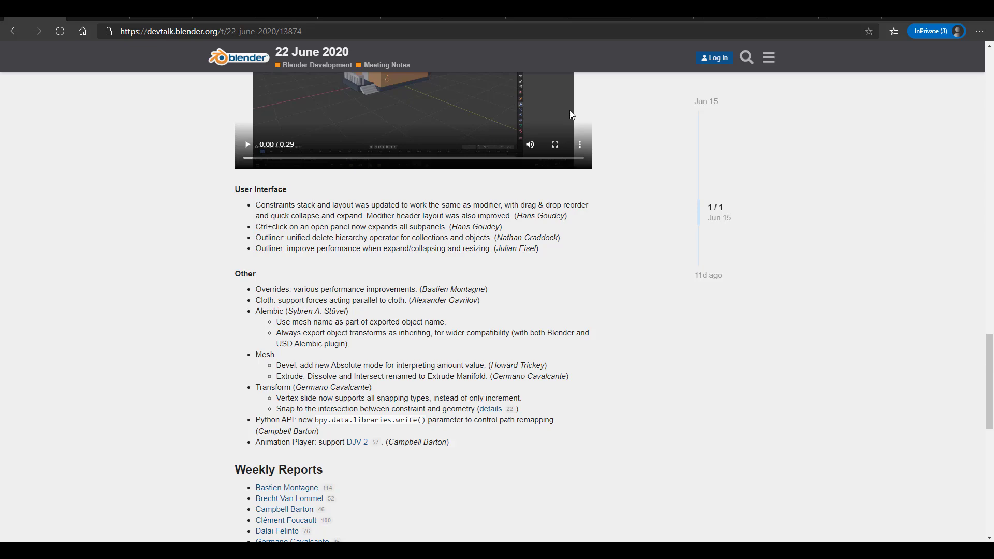
key("Home")
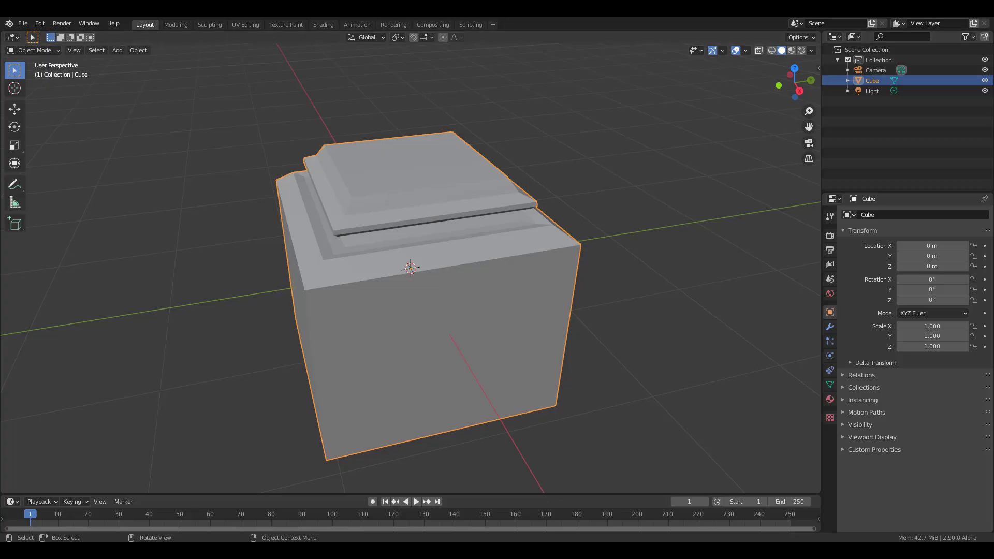
Add a level 4 Subdivision modifier to the bevelled cube and shade it smooth
scroll(357, 333, "down", 5)
middle_click_drag(356, 334, 440, 278)
key("ctrl+4")
scroll(440, 265, "up", 6)
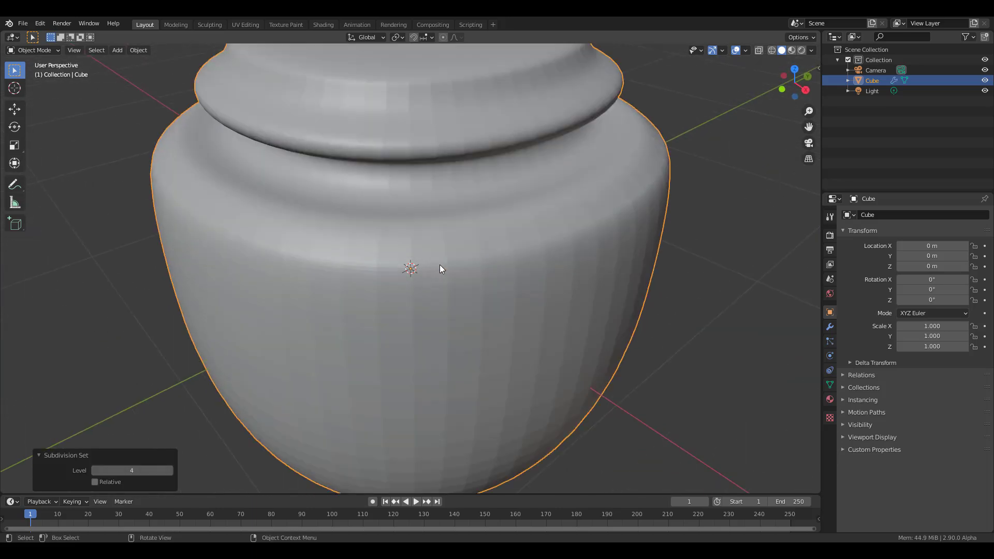
scroll(439, 265, "down", 5)
right_click(629, 153)
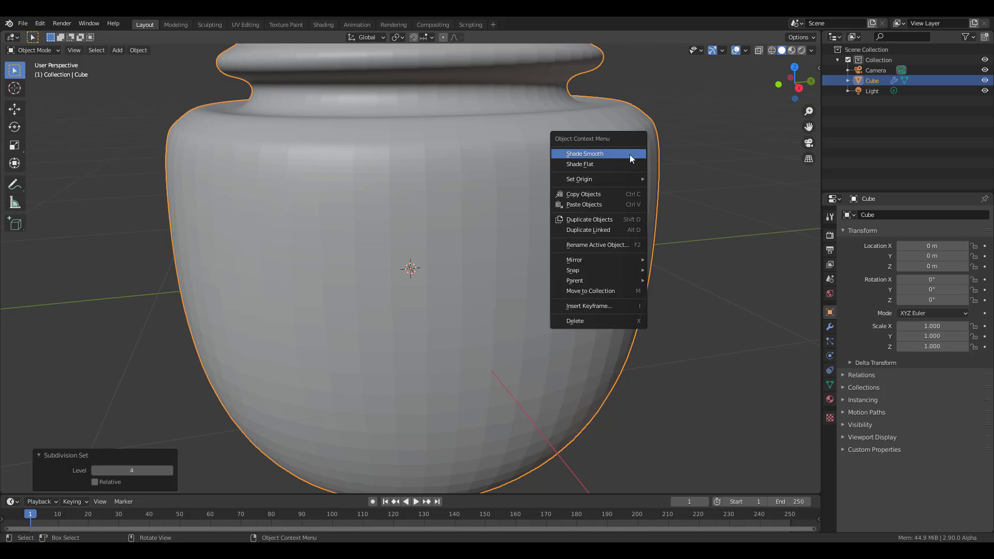
left_click(630, 154)
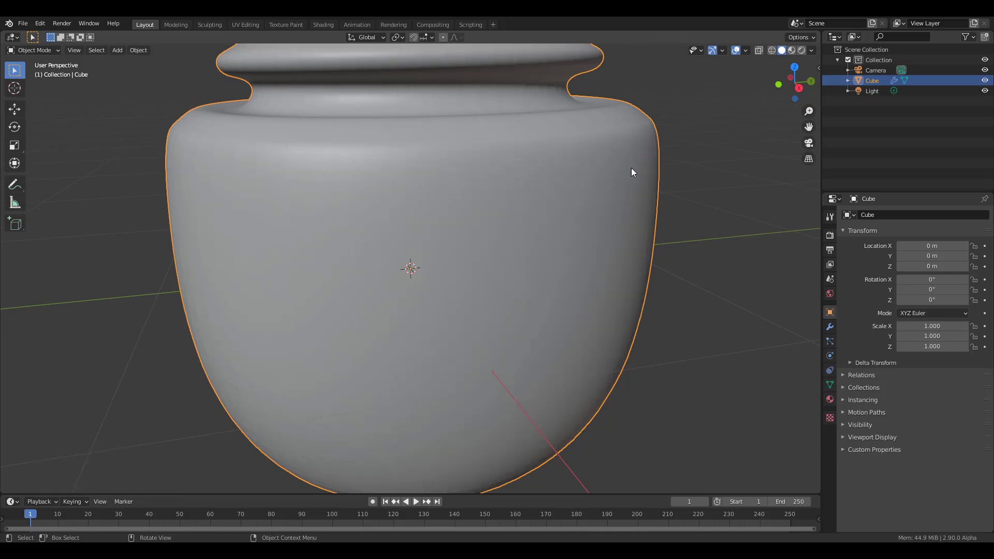
Apply the cube's Subdivision modifier
left_click(830, 327)
left_click(961, 232)
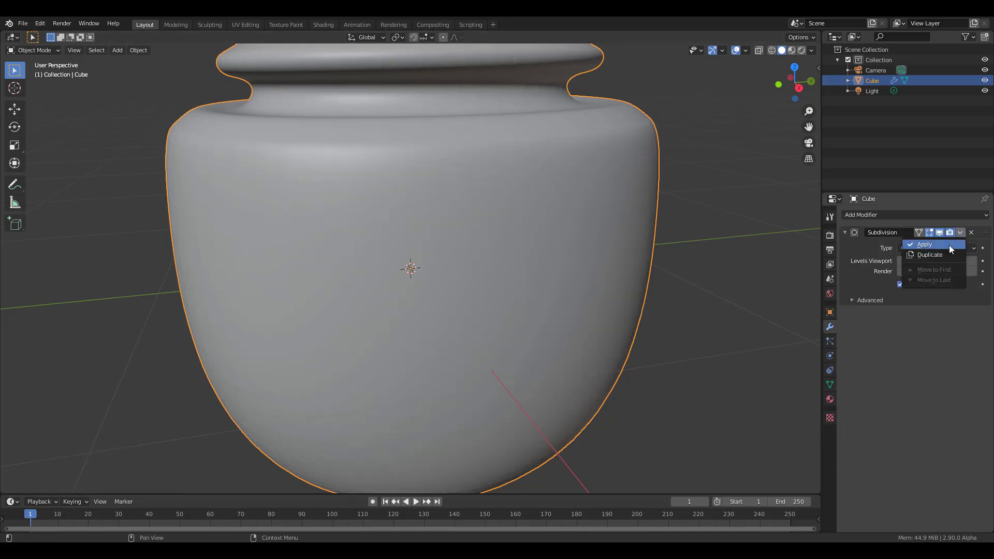
left_click(950, 246)
scroll(425, 305, "down", 6)
middle_click_drag(424, 306, 421, 273)
scroll(421, 273, "up", 3)
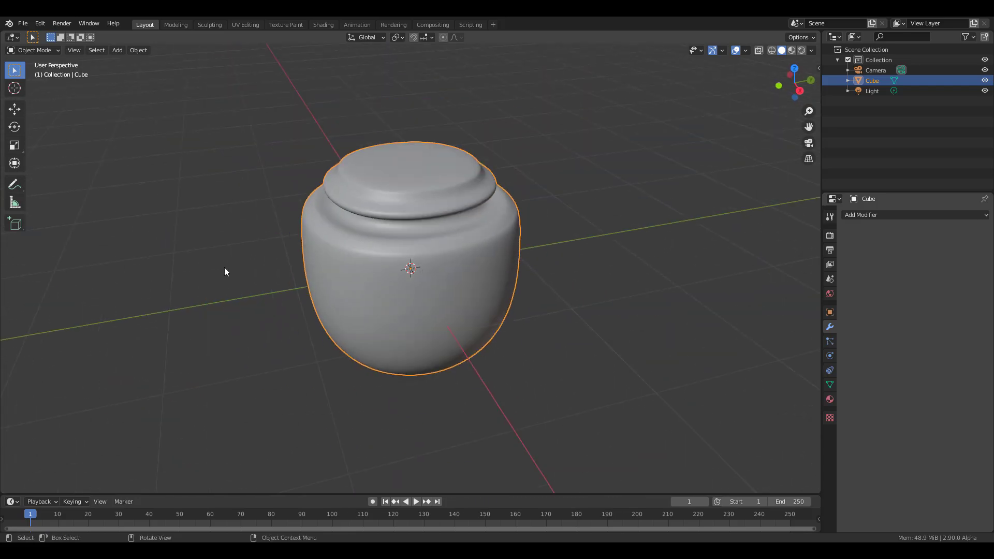
Switch the jar-shaped cube to Sculpt Mode and set the viewport shading to display vertex colours
left_click(54, 50)
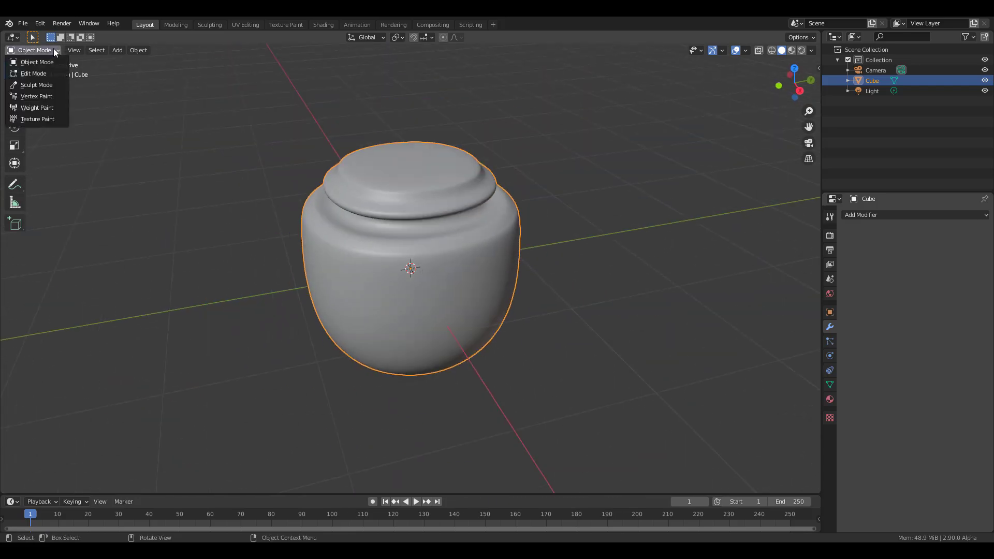
left_click(37, 85)
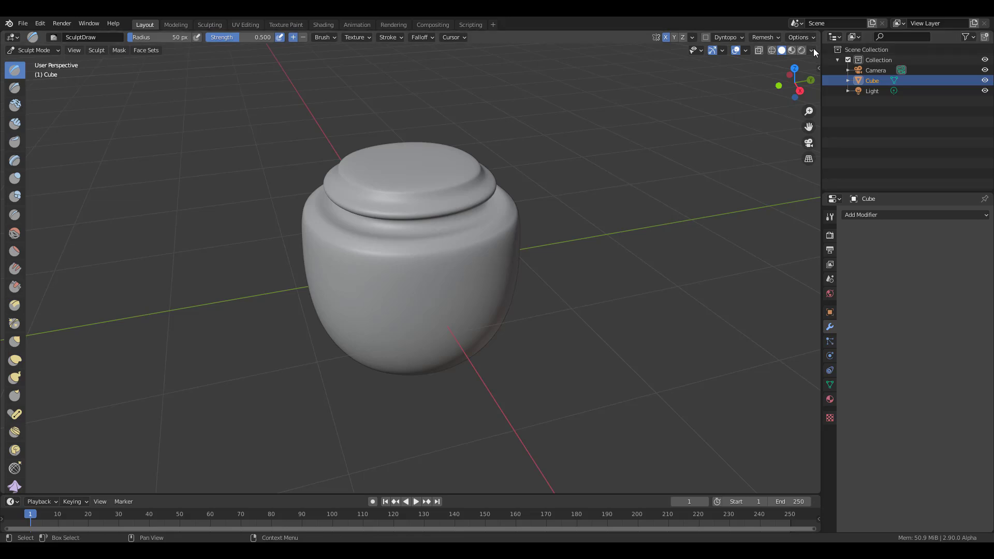
left_click(810, 50)
left_click(844, 179)
scroll(333, 260, "up", 5)
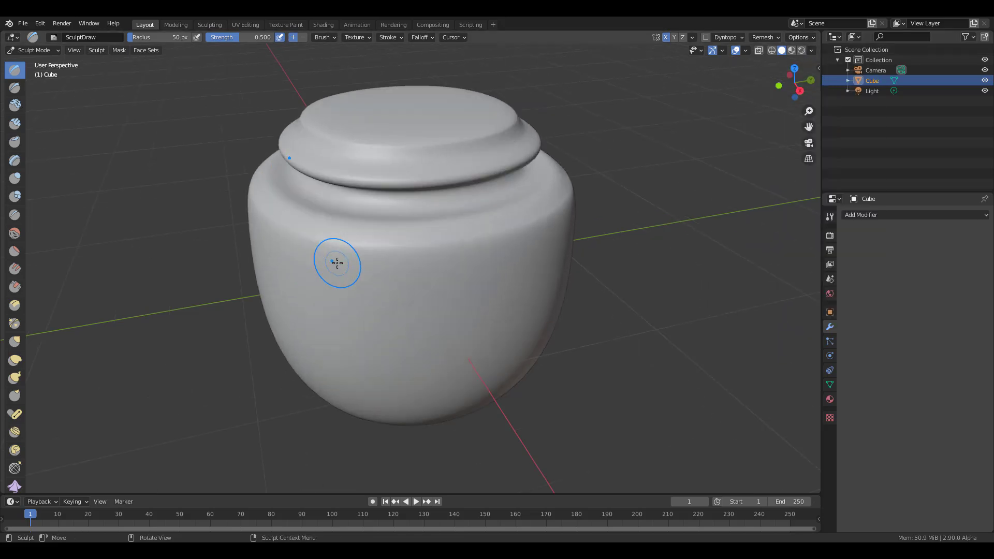
Widen the tool list to two columns and paint a pink patch (H 0.926, S 0.865, V 1.000) on the jar's body with the Paint brush
middle_click_drag(395, 287, 338, 317)
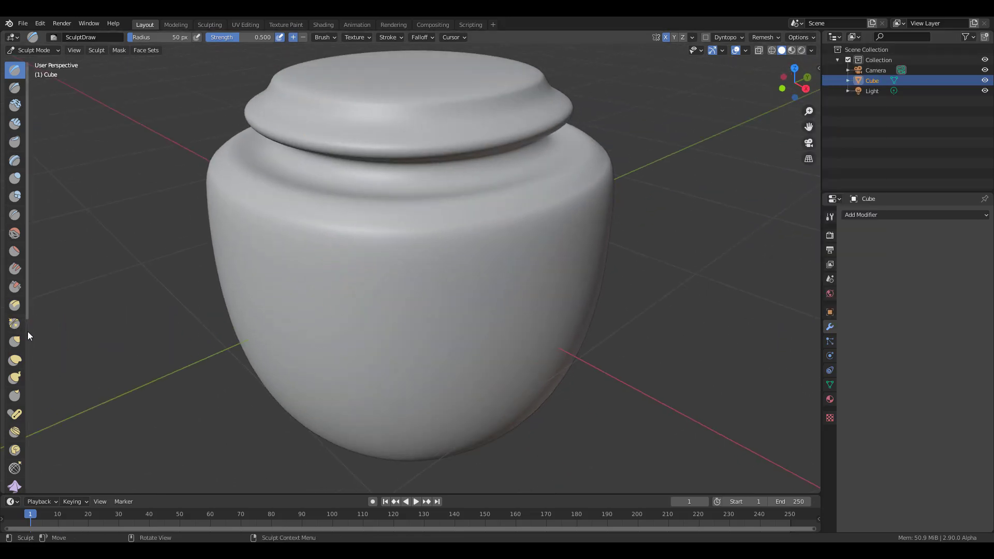
left_click_drag(27, 331, 48, 329)
left_click(8, 304)
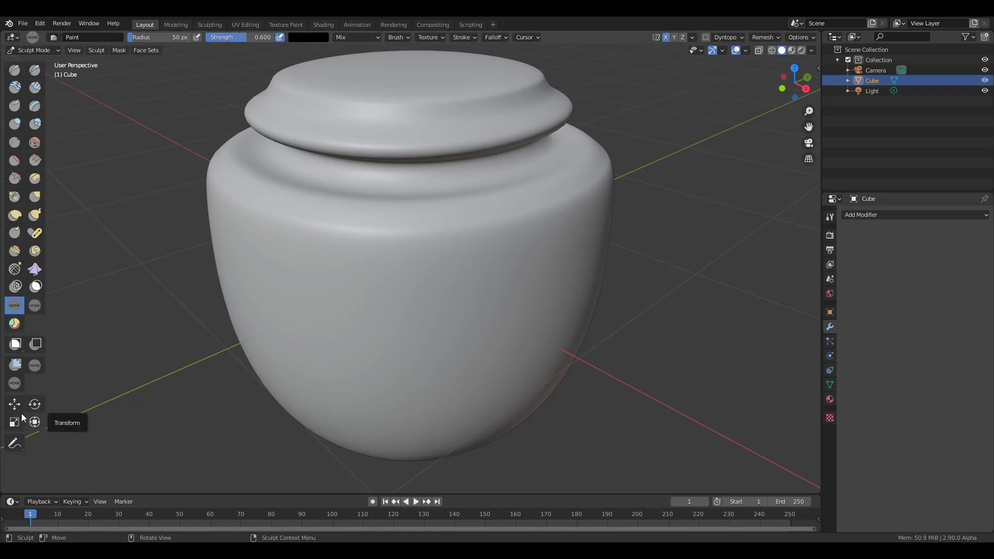
left_click(309, 37)
left_click_drag(374, 101, 376, 50)
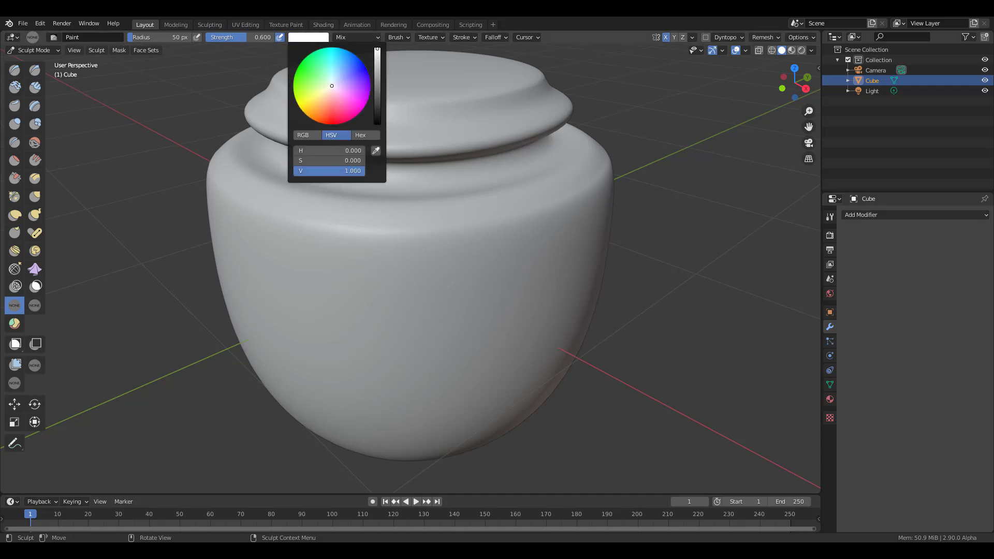
left_click(346, 122)
mouse_move(338, 295)
left_mouse_down()
mouse_move(377, 271)
mouse_move(384, 297)
mouse_move(413, 322)
mouse_move(438, 371)
mouse_move(358, 407)
left_mouse_up()
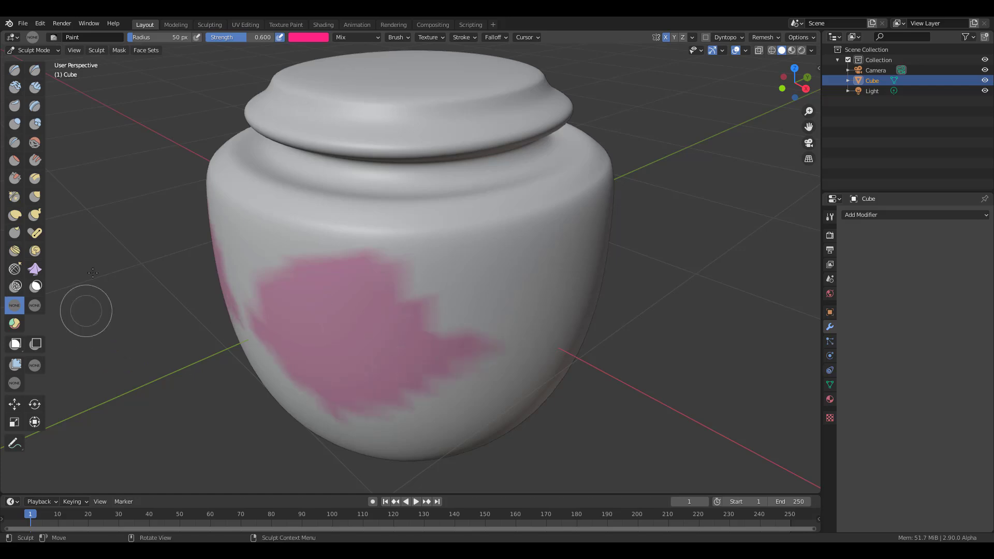
Try the Smear brush on the pink patch and paint a bright green patch beside it with the Paint brush
left_click(35, 306)
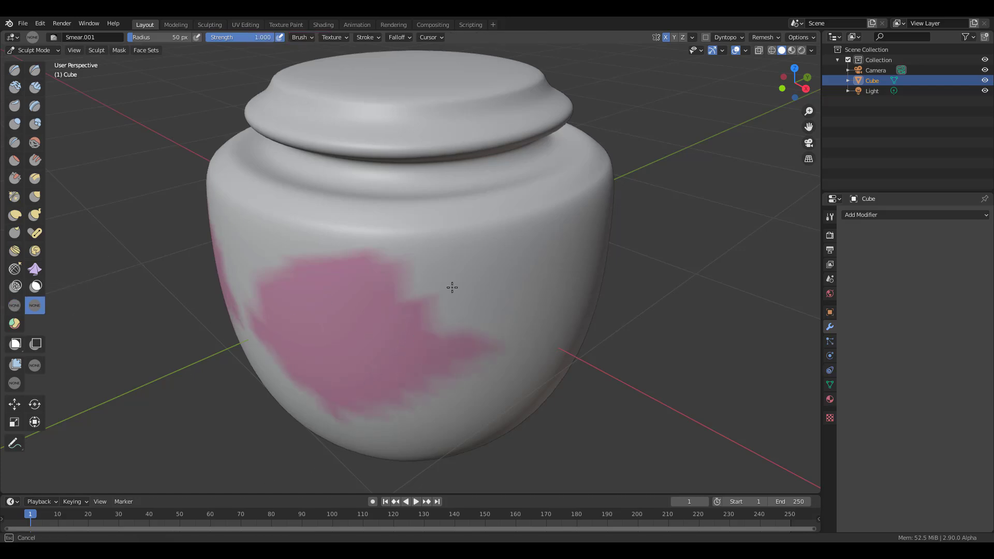
left_click(14, 306)
left_click(308, 37)
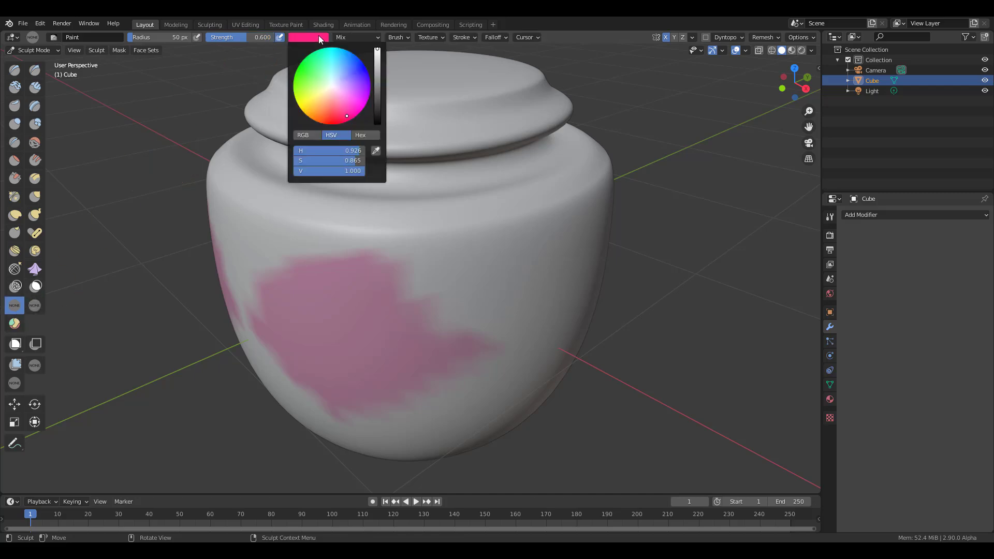
left_click(348, 85)
left_click_drag(274, 259, 251, 349)
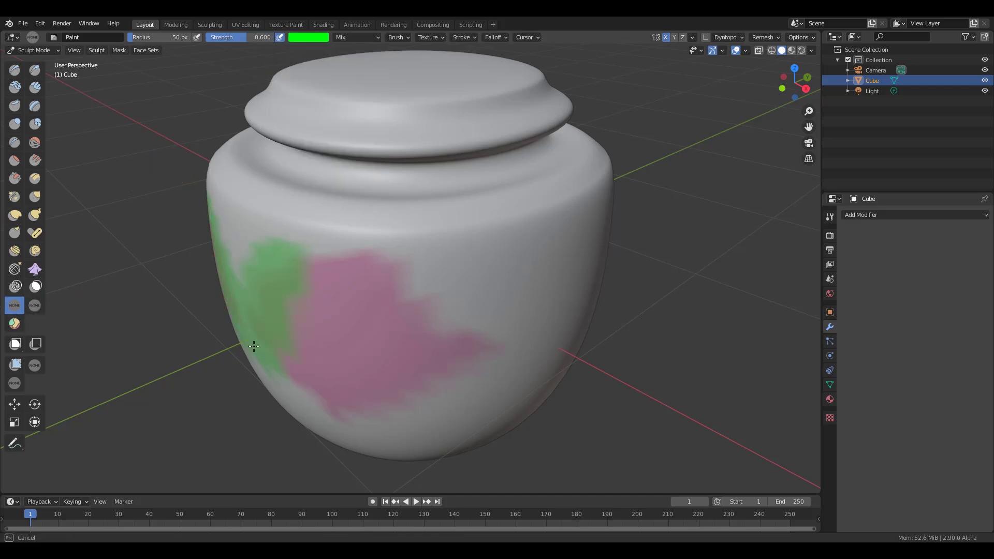
middle_click_drag(210, 447, 295, 428)
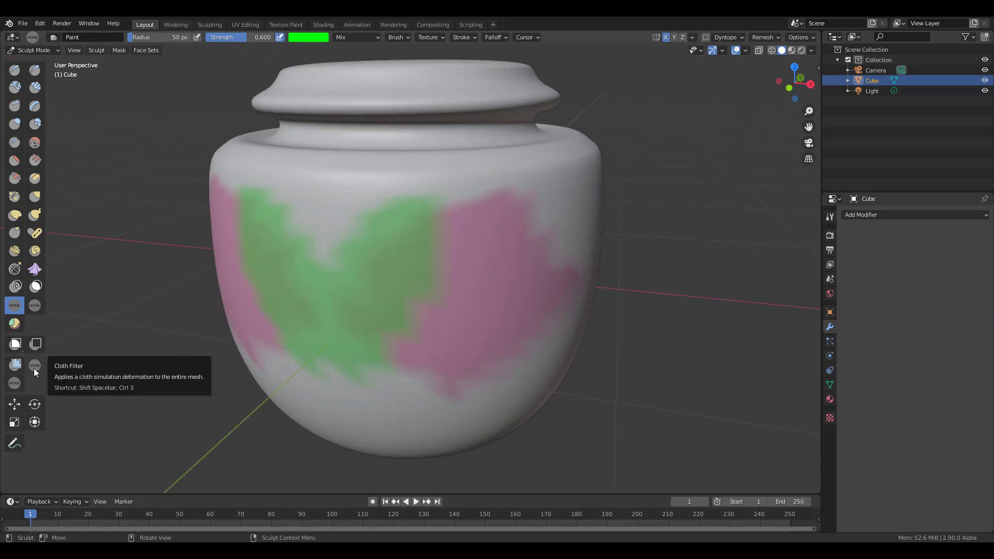
Shift the jar's painted colours to green and purple using the Hue colour filter at strength 1.000
left_click(15, 385)
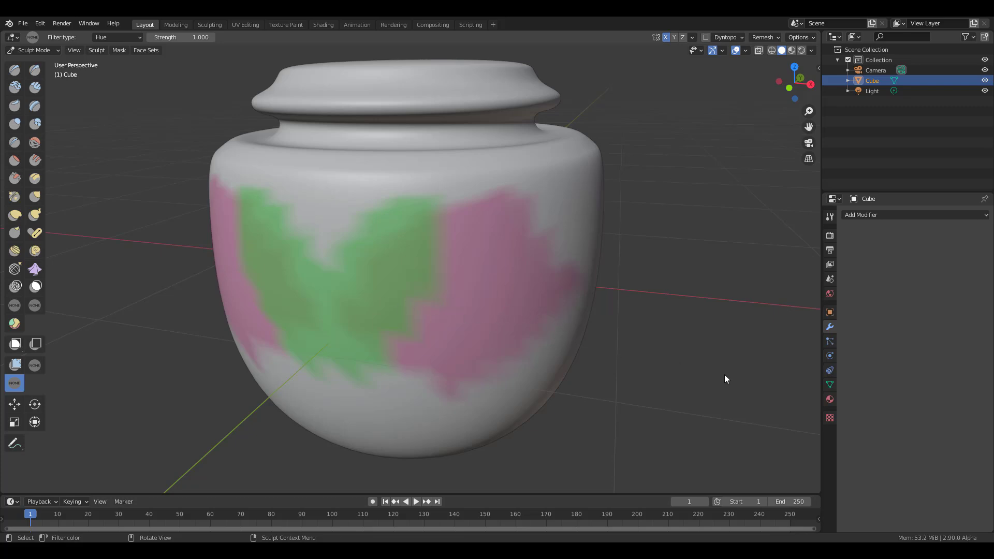
left_click_drag(725, 376, 577, 306)
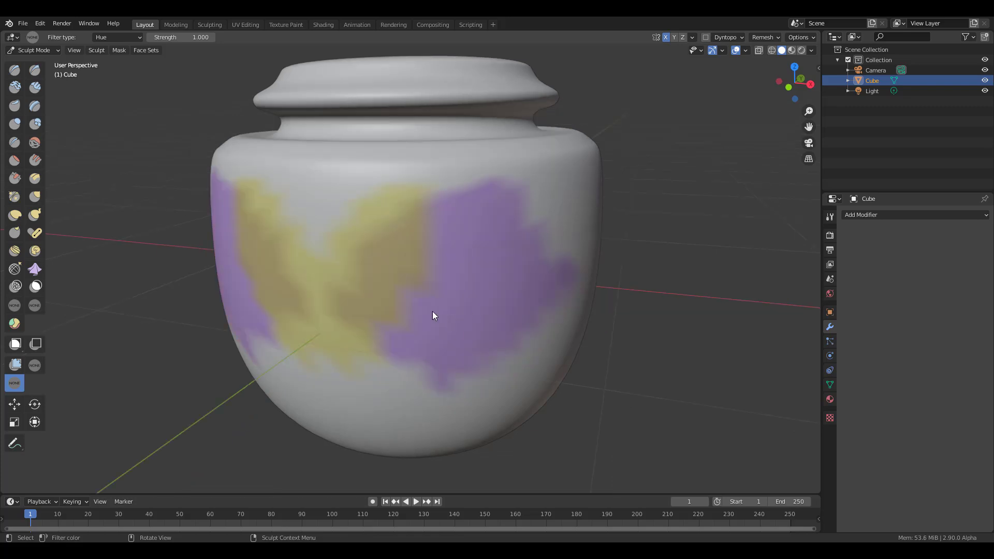
left_click_drag(434, 316, 482, 312)
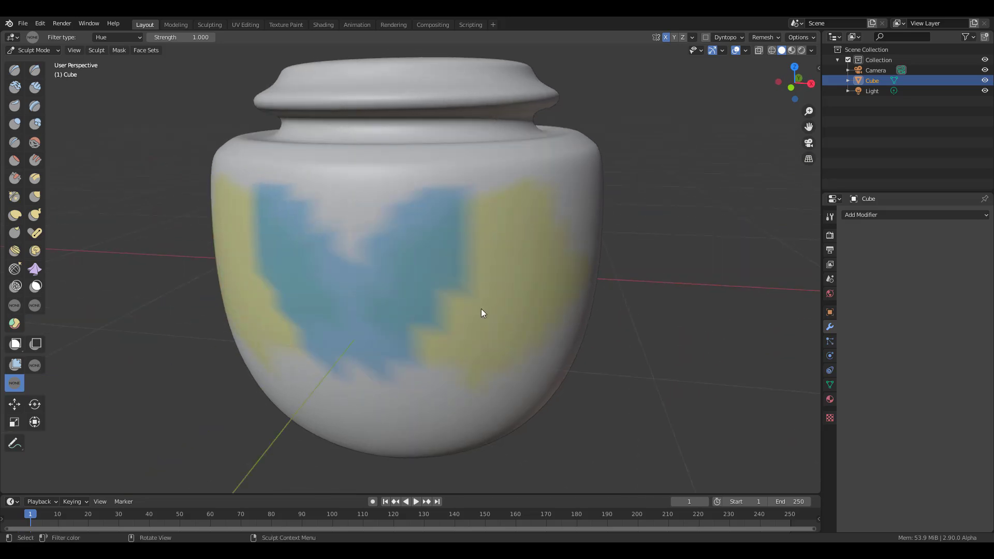
mouse_move(601, 342)
left_mouse_down()
mouse_move(533, 306)
mouse_move(538, 312)
left_mouse_up()
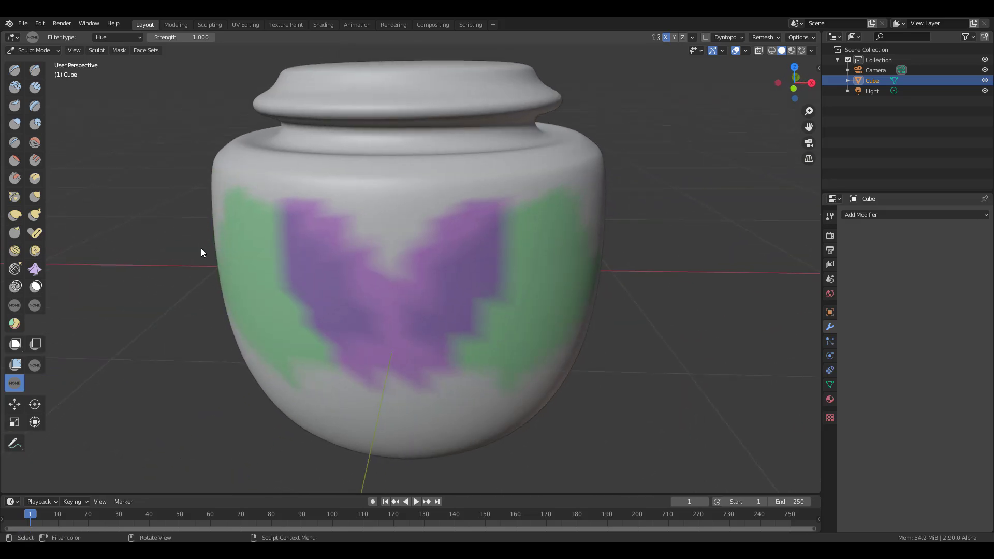
Check the Developer Extras preference and enable the experimental New Particle System and New Hair Type features
left_click(19, 24)
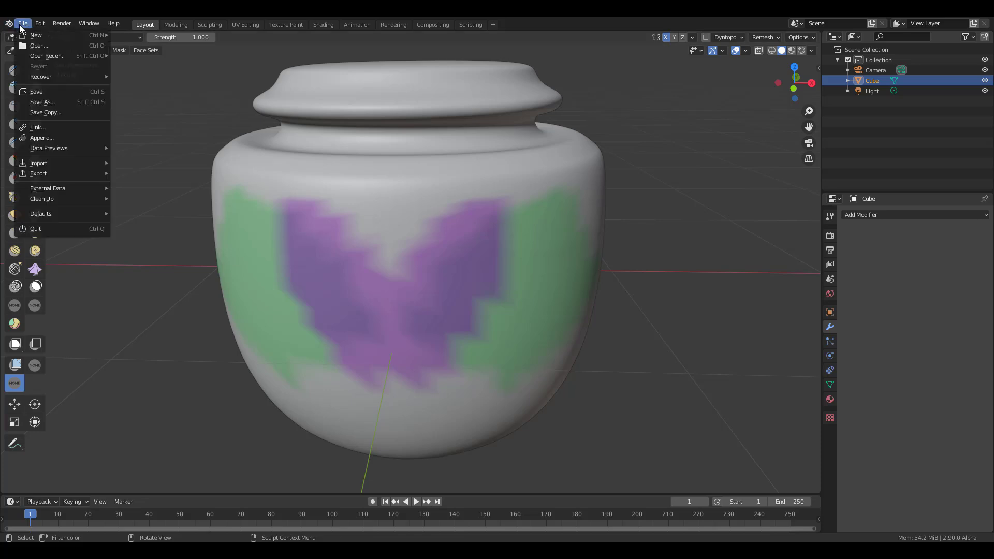
mouse_move(41, 24)
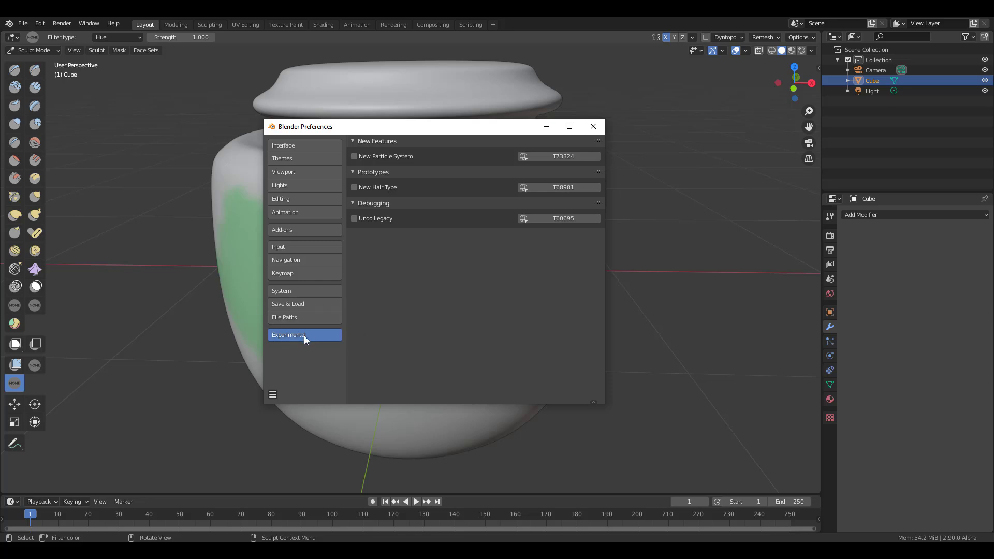
left_click(300, 145)
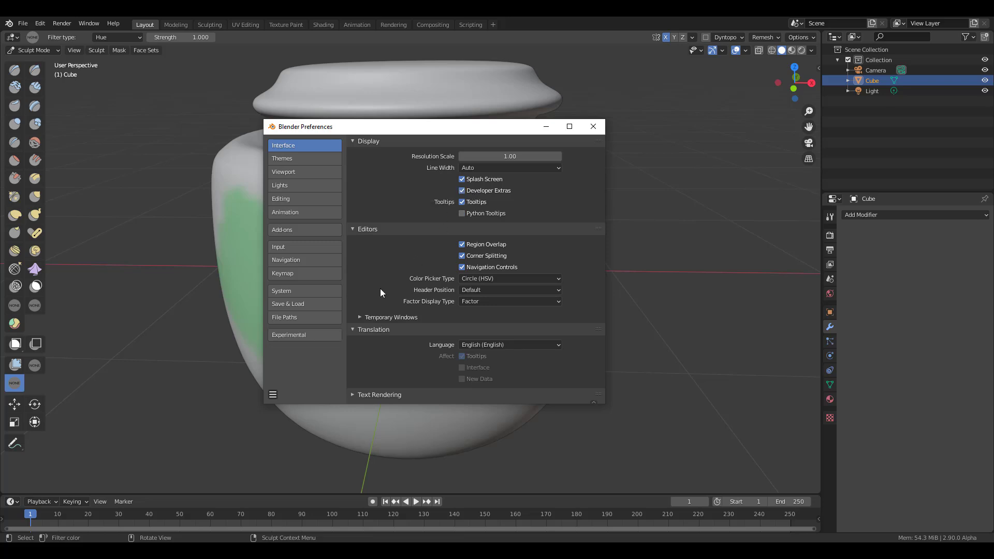
left_click(297, 335)
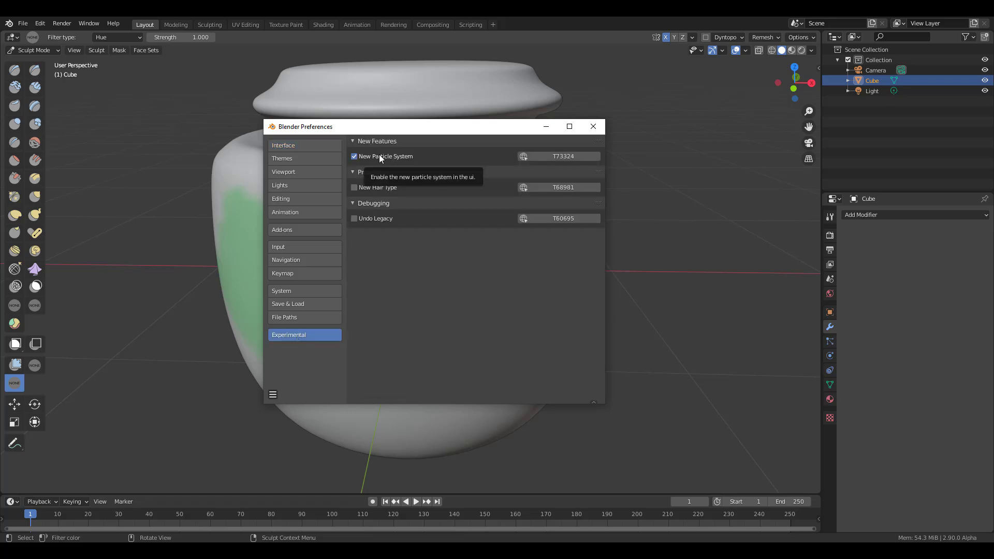
left_click(385, 187)
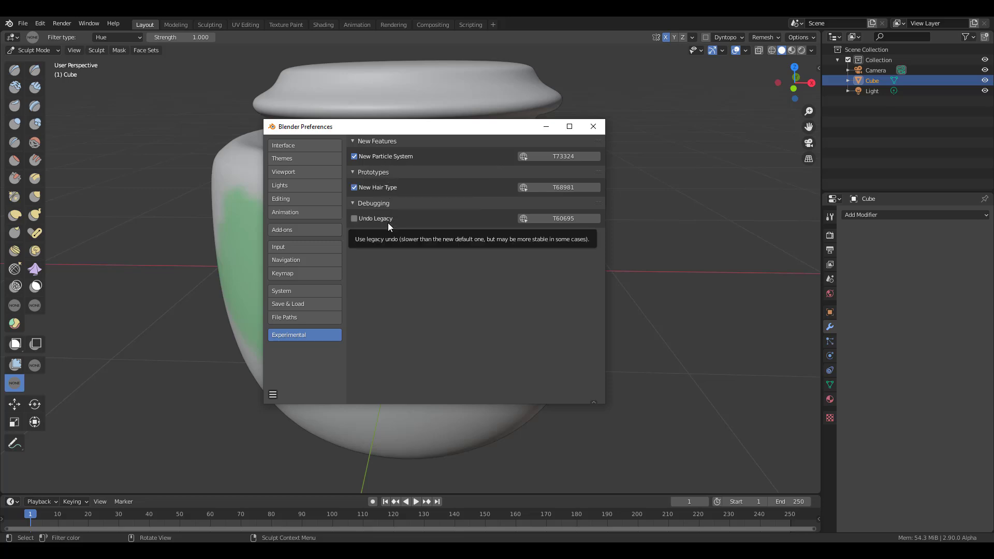
left_click(593, 127)
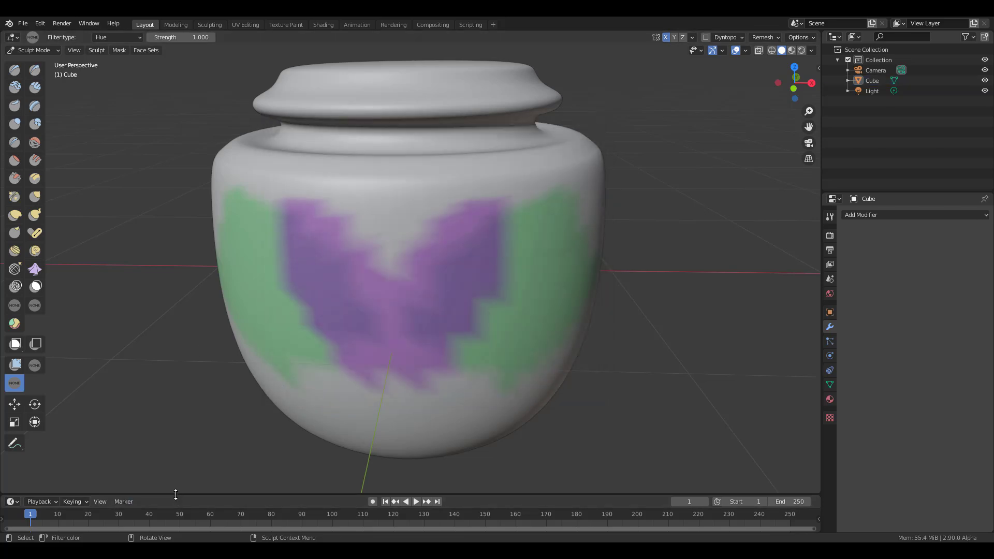
Enlarge the timeline area to show the Simulation Editor, add a new simulation data-block and shrink the area again
left_click_drag(175, 502, 166, 377)
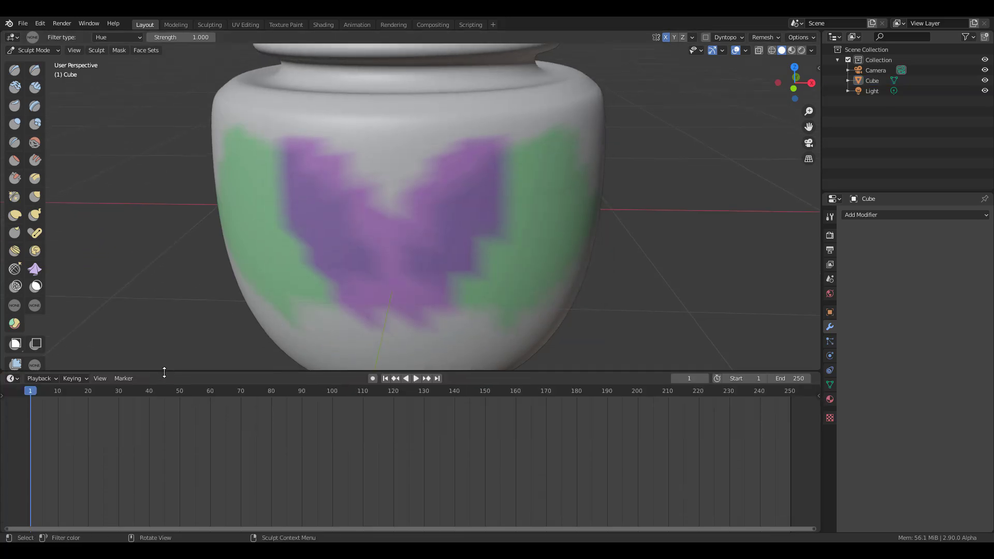
left_click(13, 382)
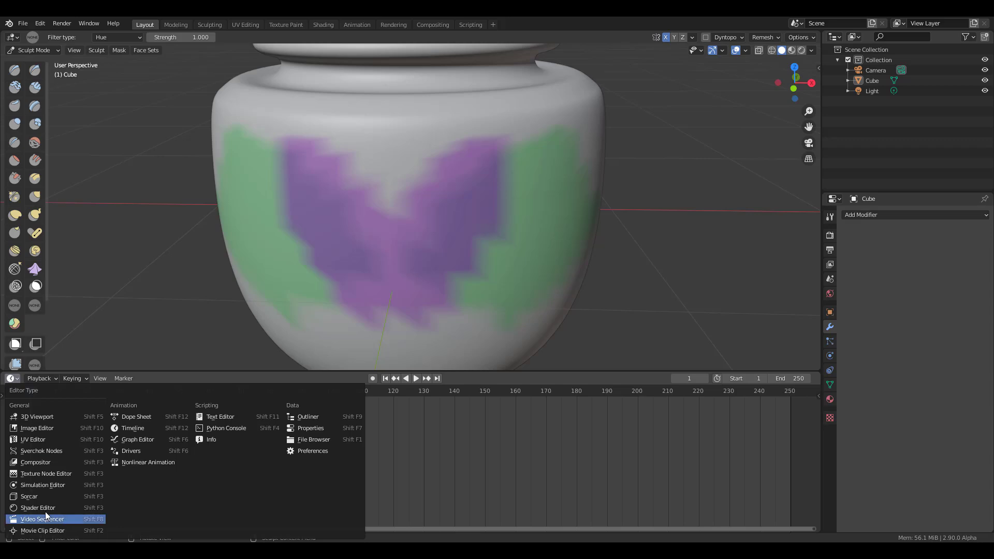
left_click(43, 484)
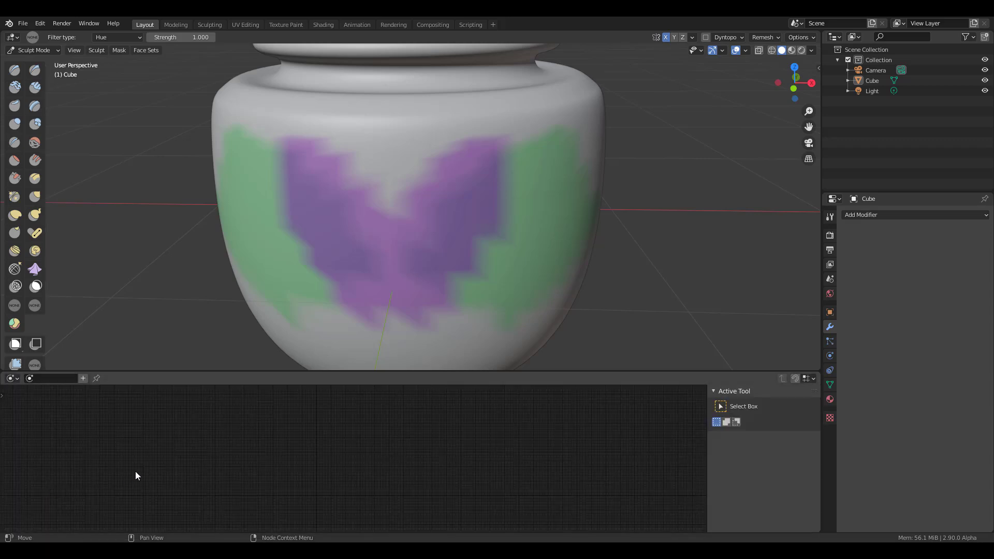
left_click(82, 378)
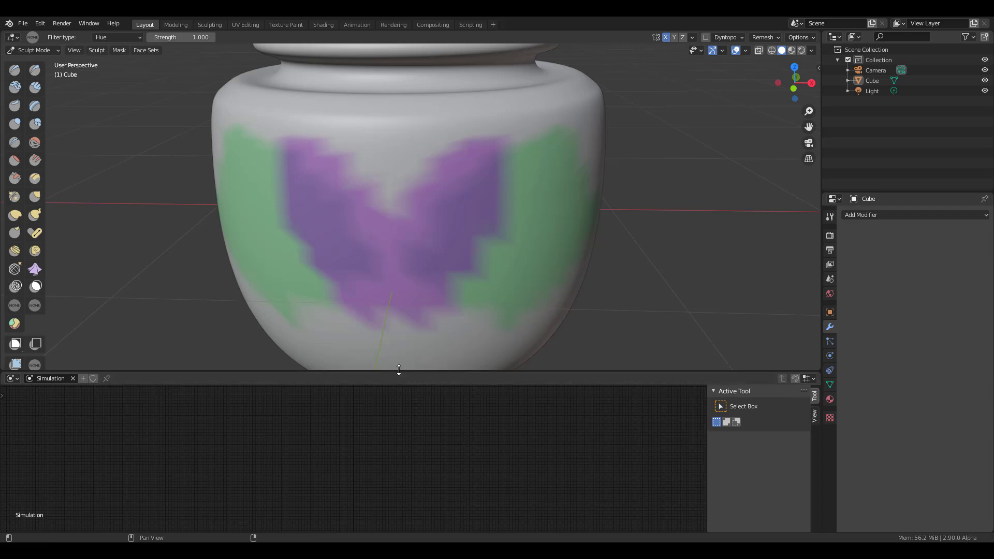
left_click_drag(398, 370, 398, 520)
scroll(414, 412, "down", 6)
mouse_move(414, 413)
middle_mouse_down()
mouse_move(449, 350)
mouse_move(572, 322)
mouse_move(441, 291)
middle_mouse_up()
scroll(469, 300, "up", 6)
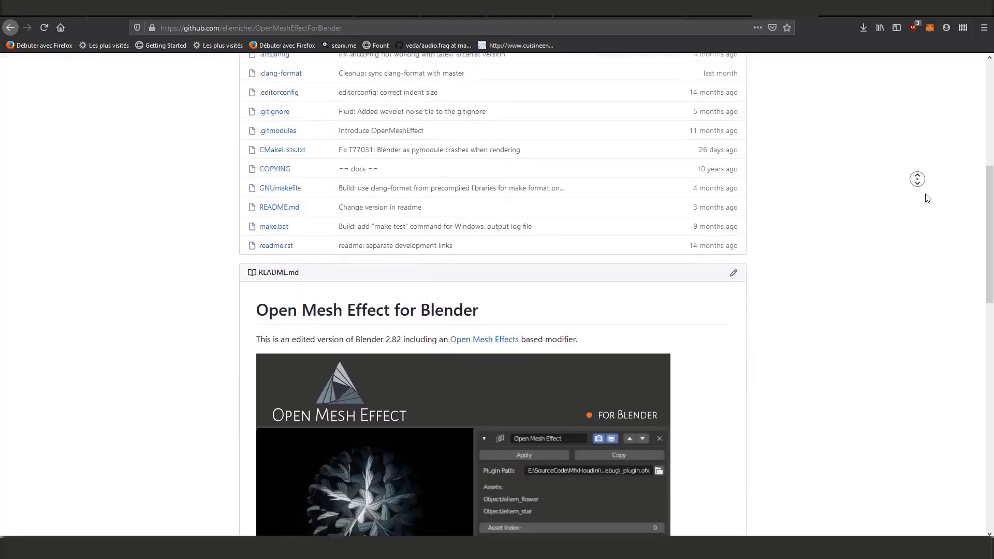
Switch to Blender, add an Open Mesh Effect modifier to the cube and load my_effect.ofx as its plugin
scroll(925, 195, "down", 3)
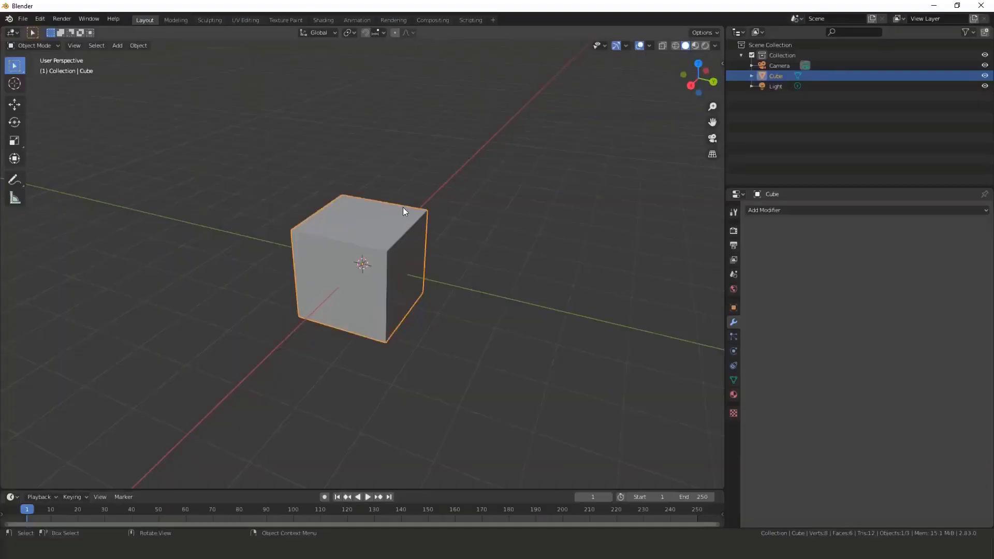
scroll(395, 227, "up", 2)
left_click(819, 211)
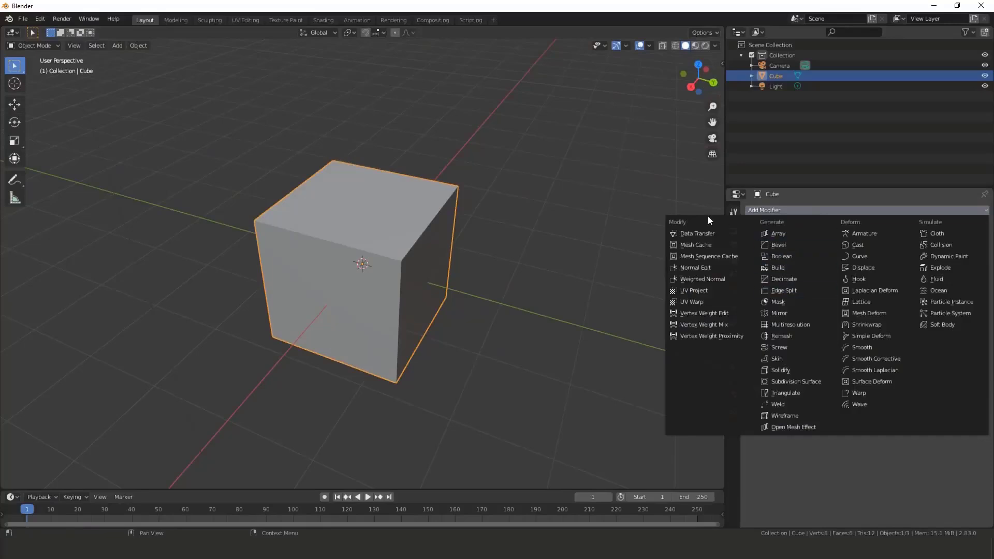
left_click(810, 428)
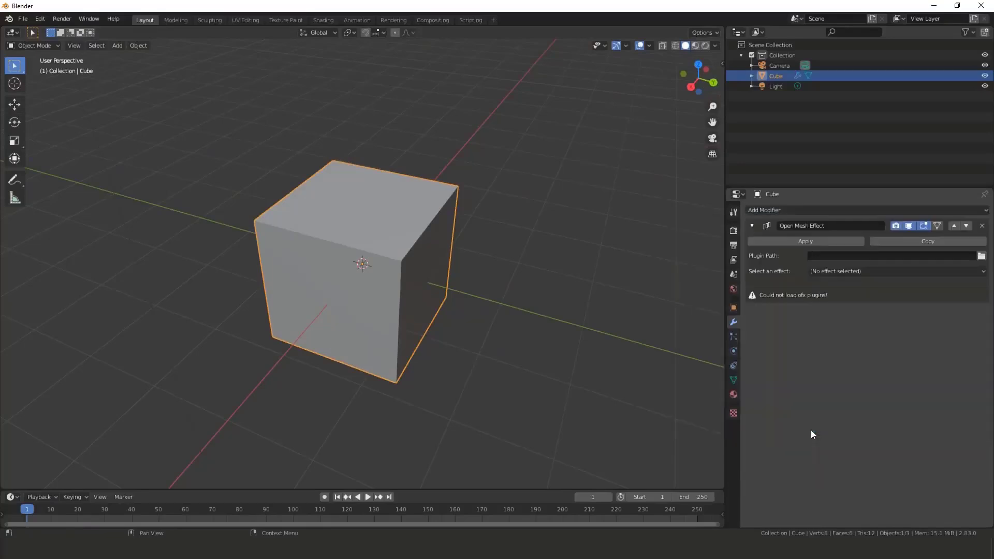
left_click(981, 256)
left_click(310, 395)
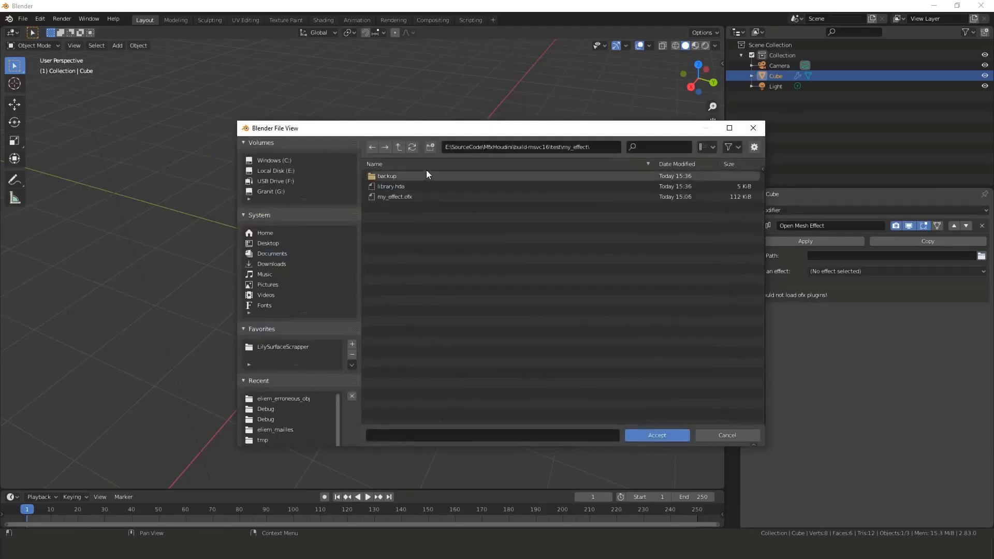
left_click(392, 197)
double_click(403, 198)
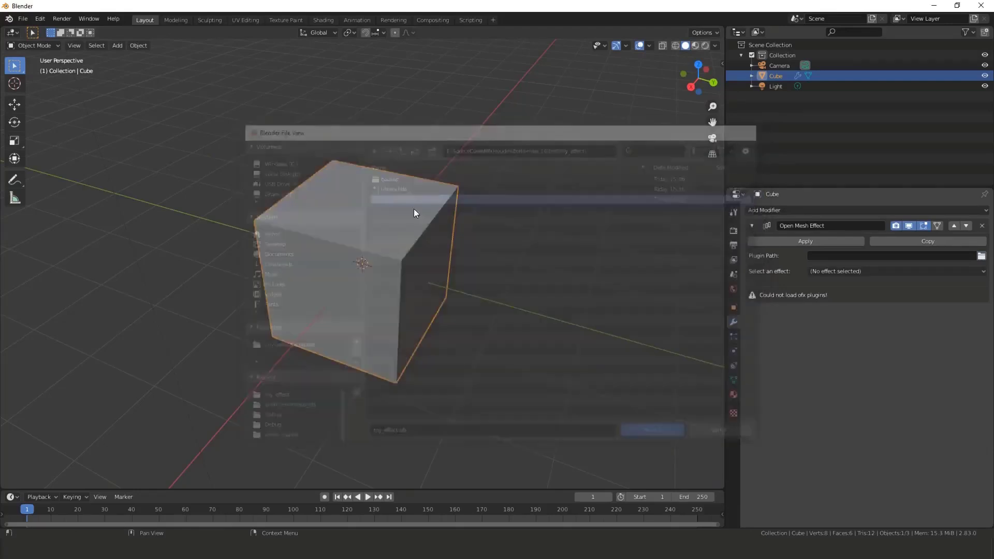
Select the Sop/eliem_my_effect effect in the modifier and set mfx_offset to about 0.026
left_click(847, 272)
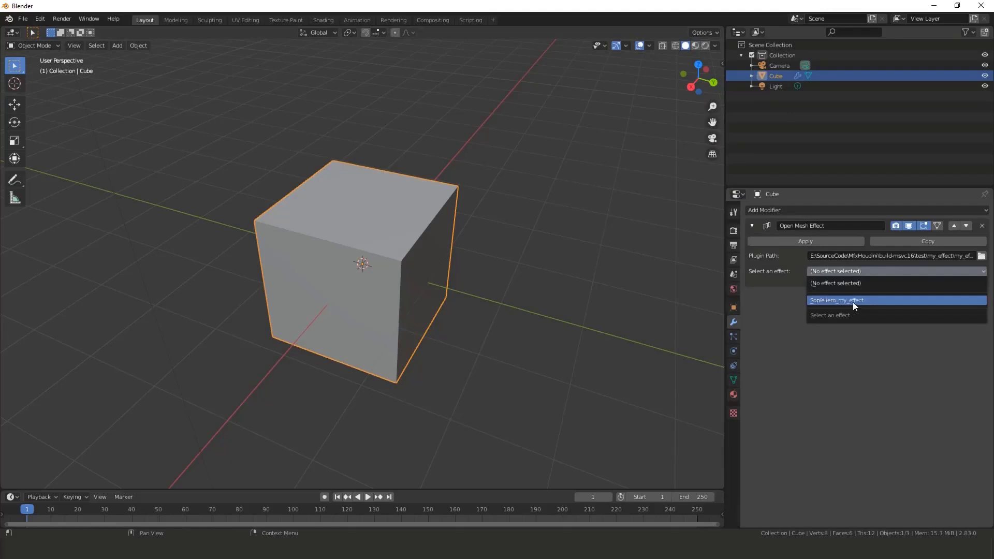
left_click(837, 301)
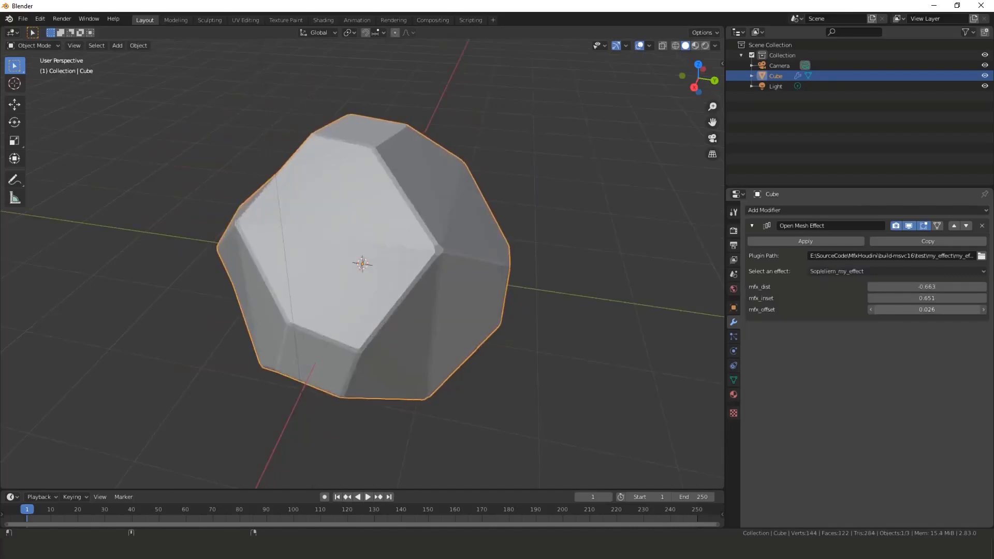
left_click_drag(926, 309, 916, 309)
Extrude the cube's mesh in Edit Mode with the mesh effect active
key("Tab")
key("e")
left_click(498, 238)
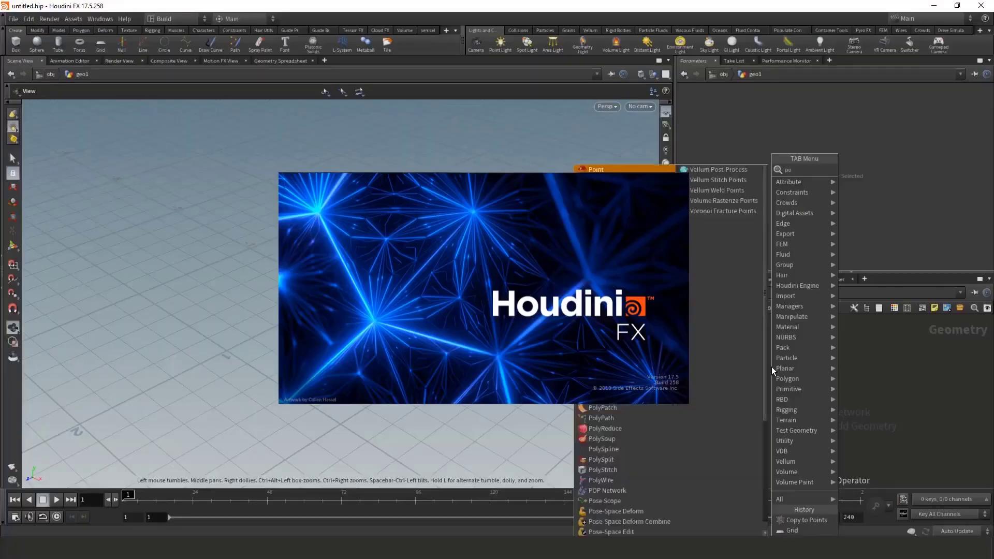
Switch to Houdini, wire the polygon sphere into the PolyExtrude node and adjust its extrusion settings
left_click(770, 360)
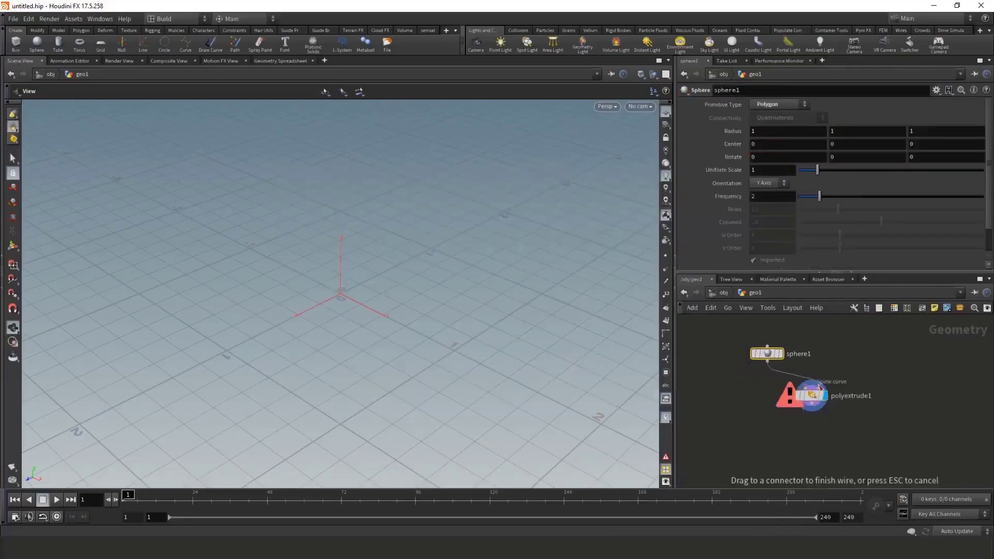
left_click_drag(762, 341, 771, 376)
left_click(771, 382)
left_click(790, 118)
left_click_drag(891, 158, 874, 173)
left_click(782, 128)
Add a PolyBevel node after the PolyExtrude node in the geometry network
key("Tab")
type("polybevel")
key("Return")
left_click(805, 417)
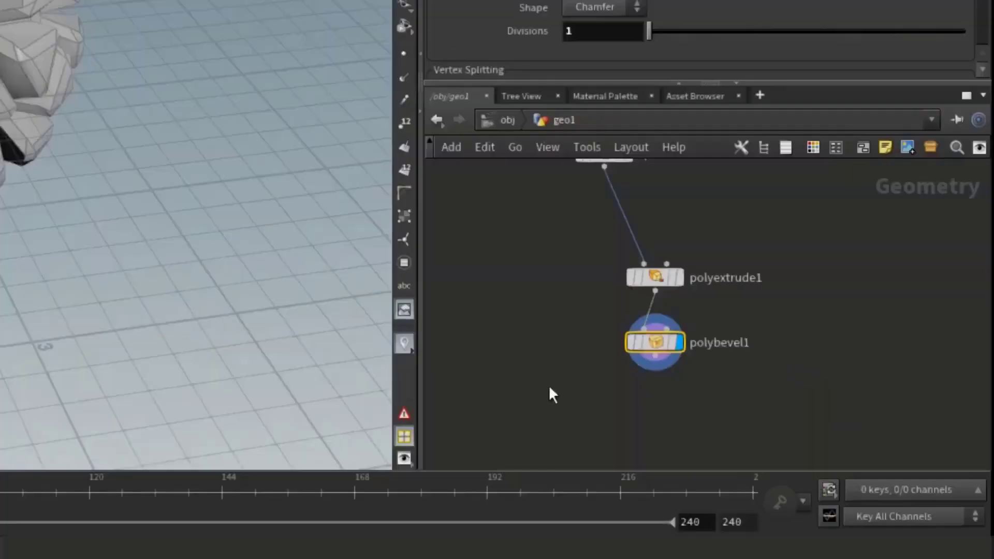
Collapse the PolyExtrude and PolyBevel nodes into a subnet and rename it my_effect
left_click_drag(745, 441, 875, 371)
key("shift+c")
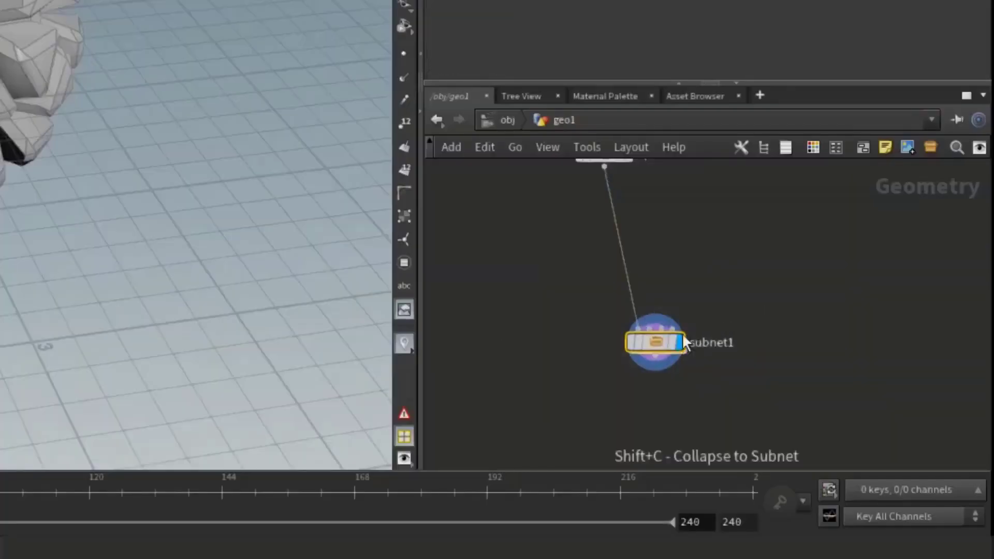
left_click_drag(681, 340, 689, 282)
double_click(702, 282)
type("my_effect")
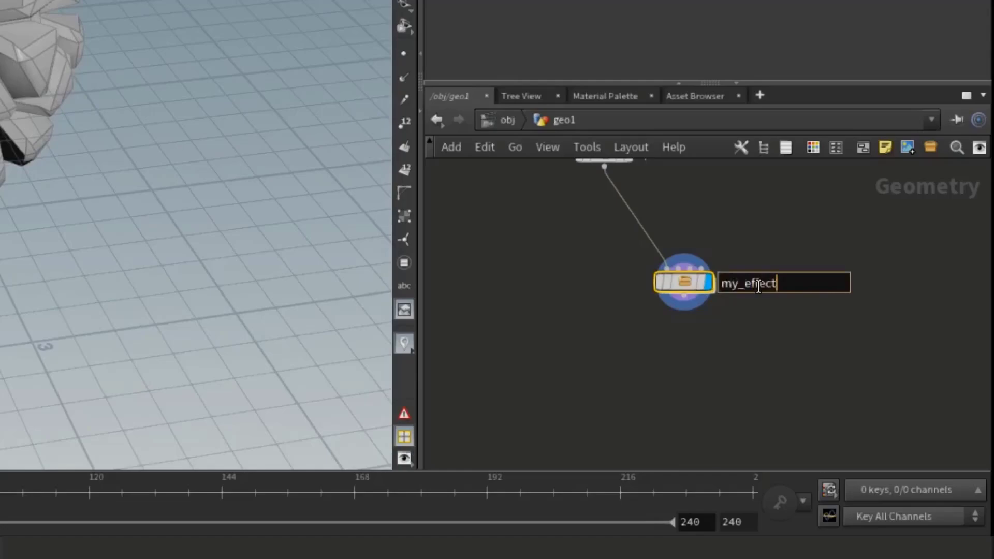
key("Return")
Create a digital asset from the my_effect subnet, using library.hda in the my_effect folder as its library file
right_click(685, 281)
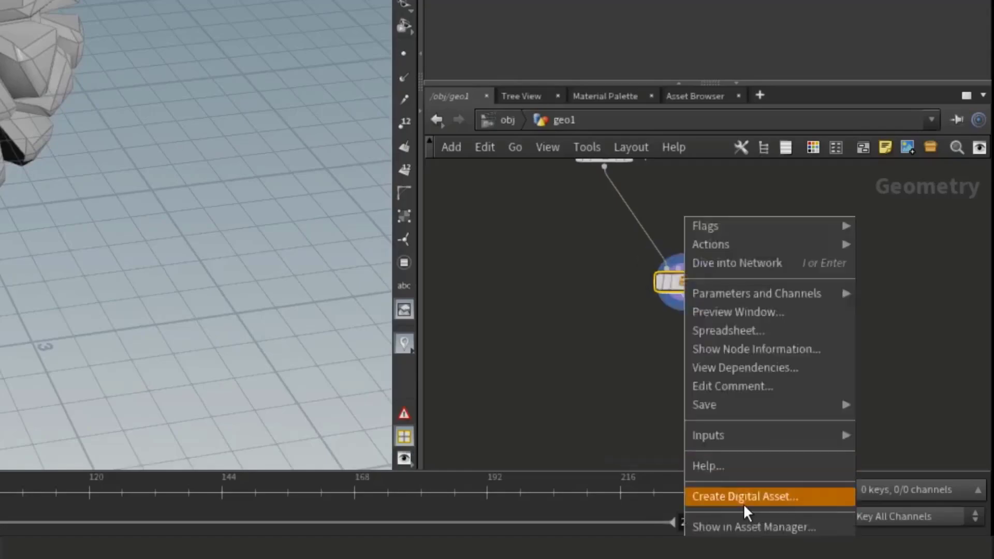
left_click(744, 499)
left_click(590, 224)
left_click_drag(619, 477, 452, 494)
type("library.")
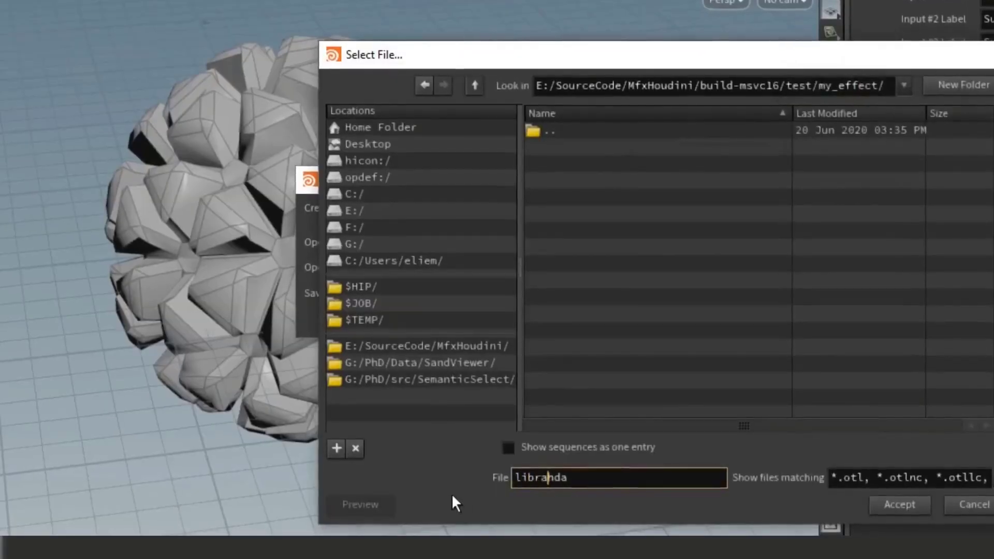
double_click(552, 476)
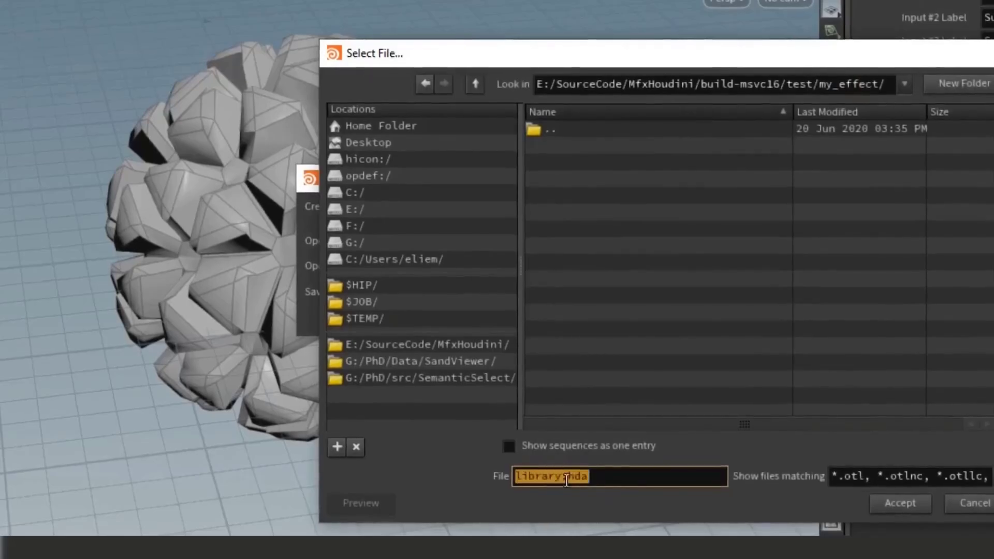
type("library")
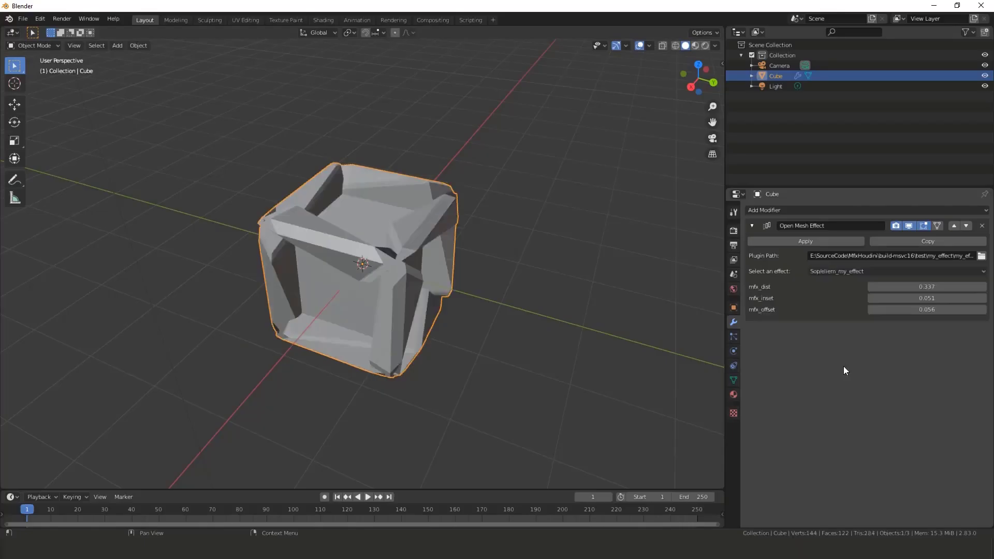
Switch to Blender, adjust mfx_dist, and extrude the cube's top face about 1.27 m with a reduced scale
mouse_move(920, 287)
left_mouse_down()
mouse_move(932, 286)
mouse_move(920, 286)
left_mouse_up()
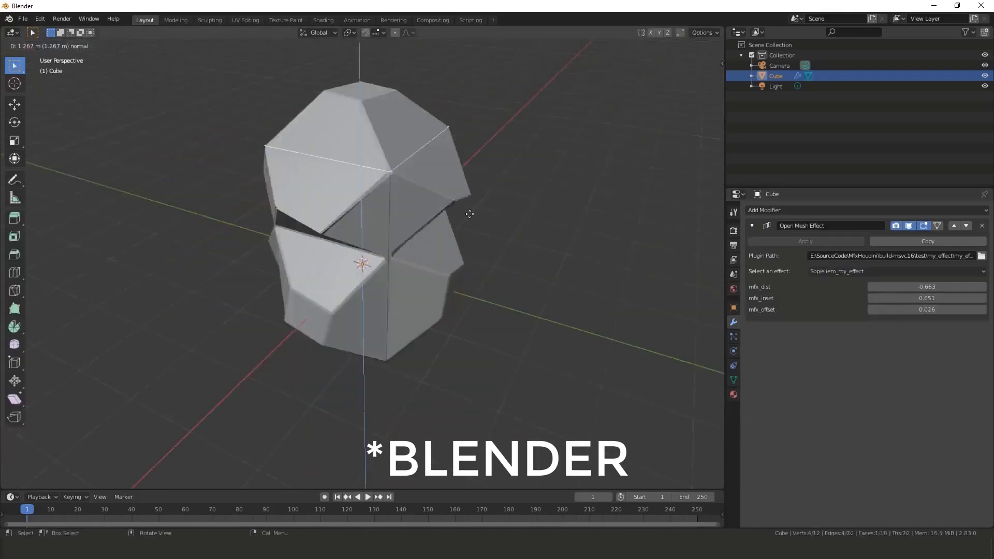
left_click(459, 210)
key("s")
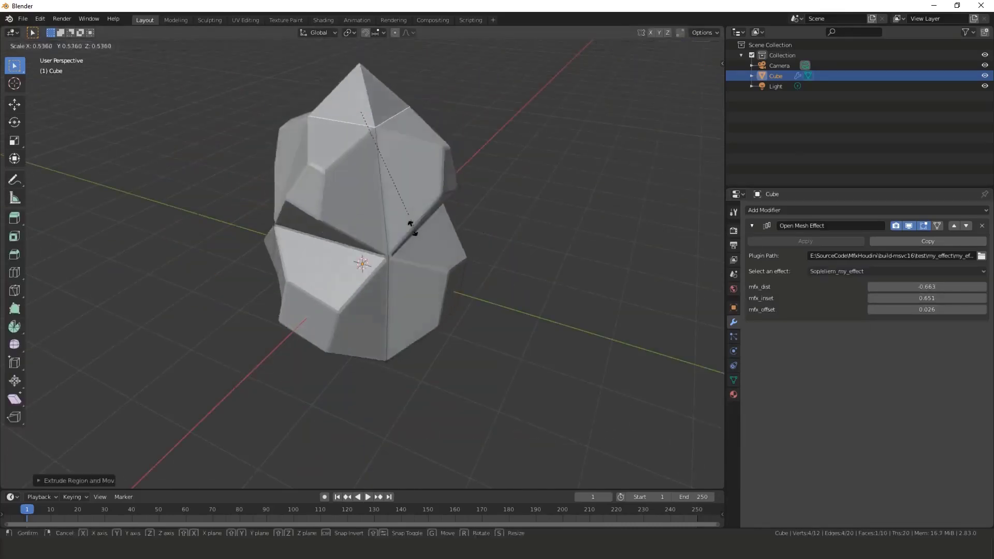
left_click(388, 195)
Extrude a side branch outward from the upper part of the mesh and add a loop cut across it
middle_click_drag(388, 195, 420, 343)
key("e")
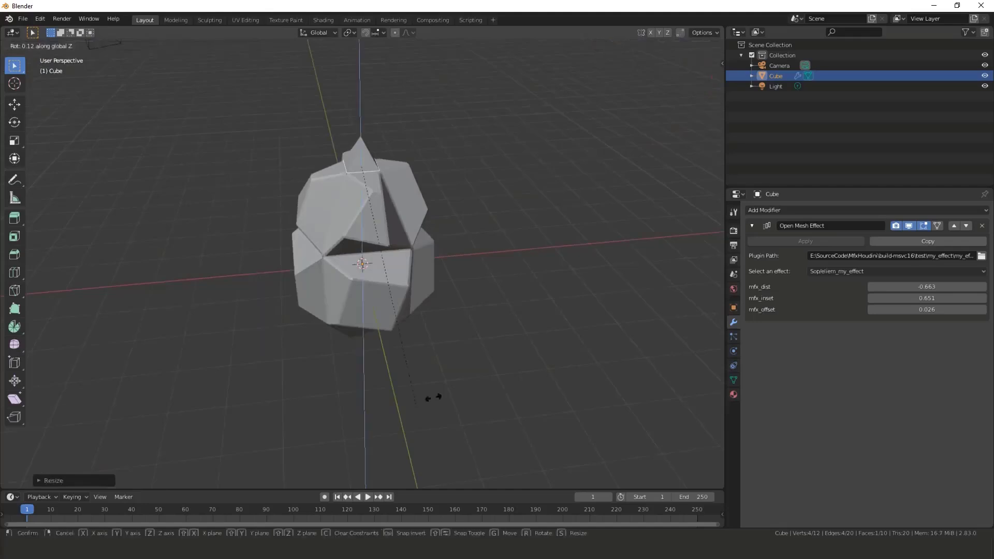
left_click(543, 215)
middle_click_drag(543, 216, 249, 182)
key("ctrl+r")
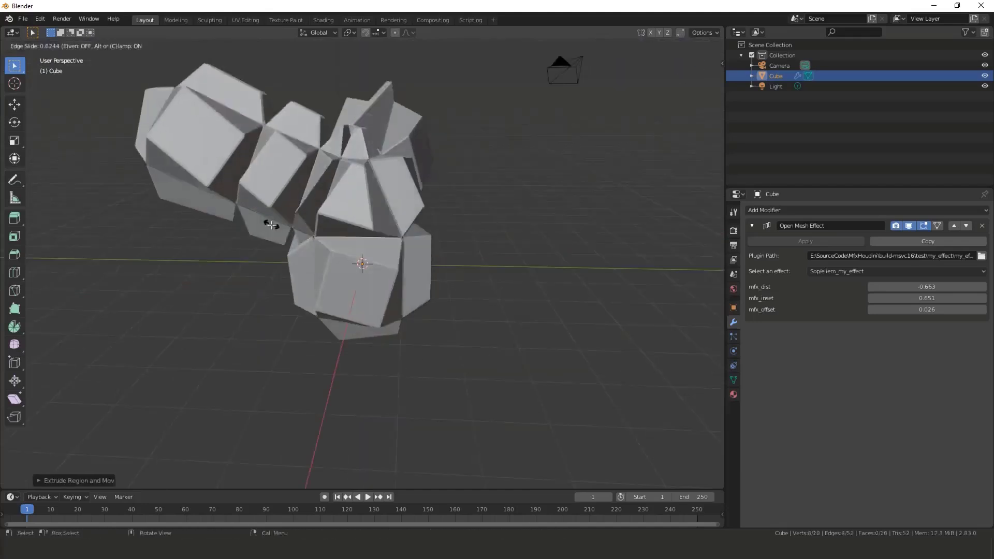
Add a Subdivision modifier after the Open Mesh Effect on the cube and inspect the smoothed shape
left_click(776, 209)
key("Return")
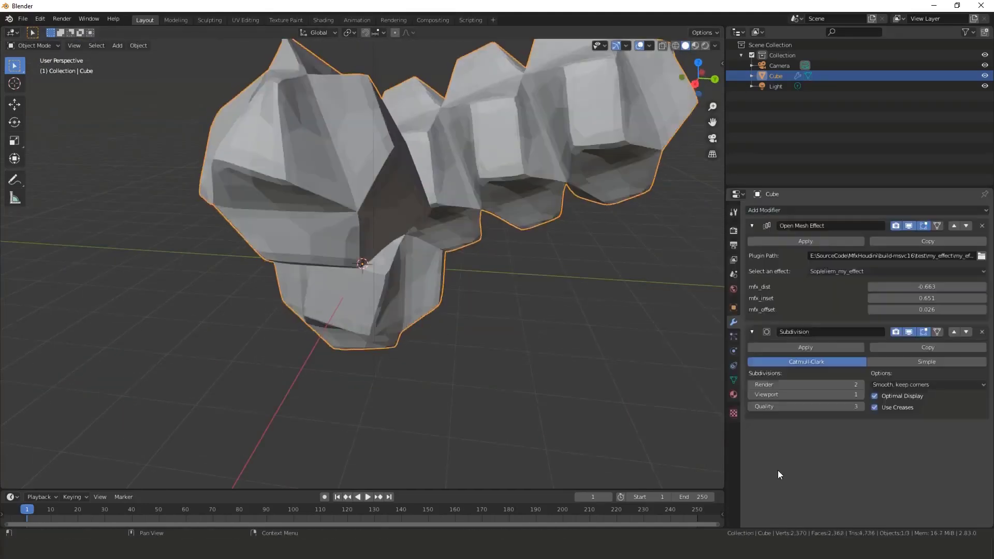
middle_click_drag(673, 406, 487, 265)
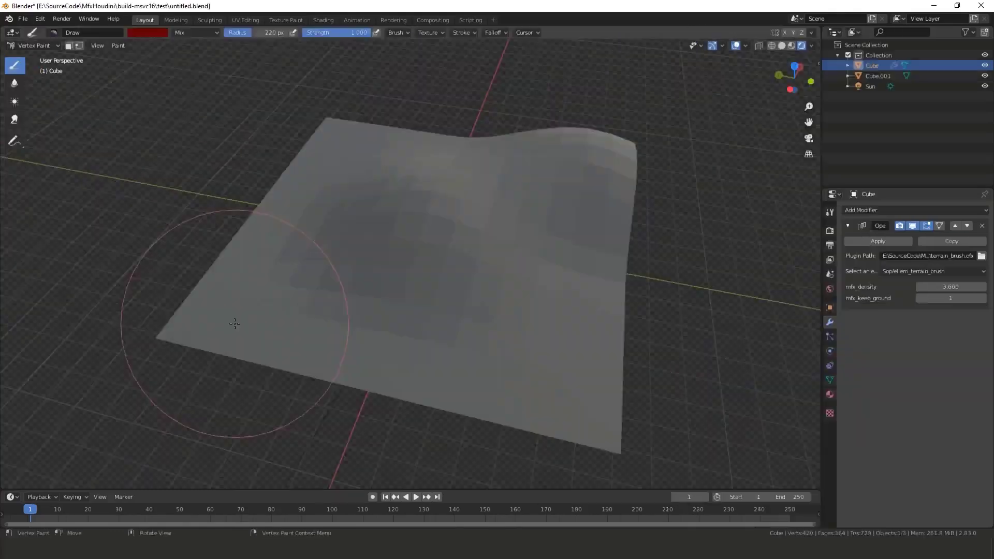
Vertex-paint the terrain with red strokes to scatter buildings and bright green strokes to scatter trees
mouse_move(218, 311)
left_mouse_down()
mouse_move(290, 228)
mouse_move(282, 290)
mouse_move(337, 193)
left_mouse_up()
left_click(148, 33)
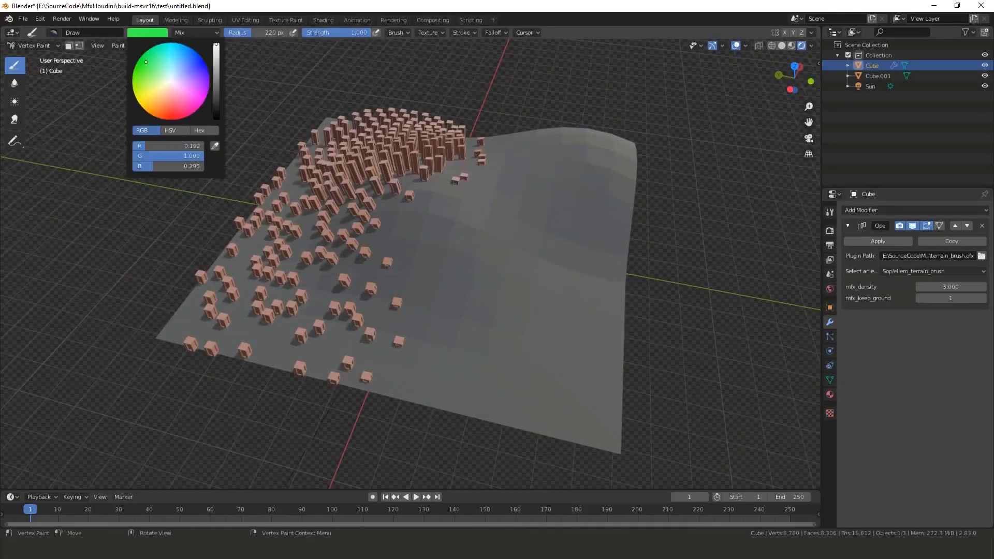
left_click(147, 55)
left_click_drag(559, 337, 595, 155)
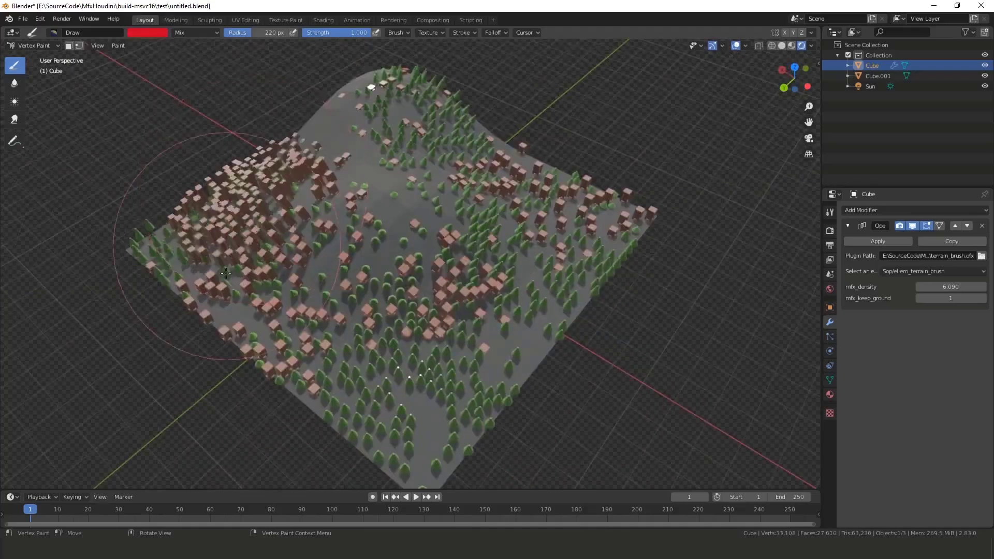
left_click_drag(249, 274, 155, 181)
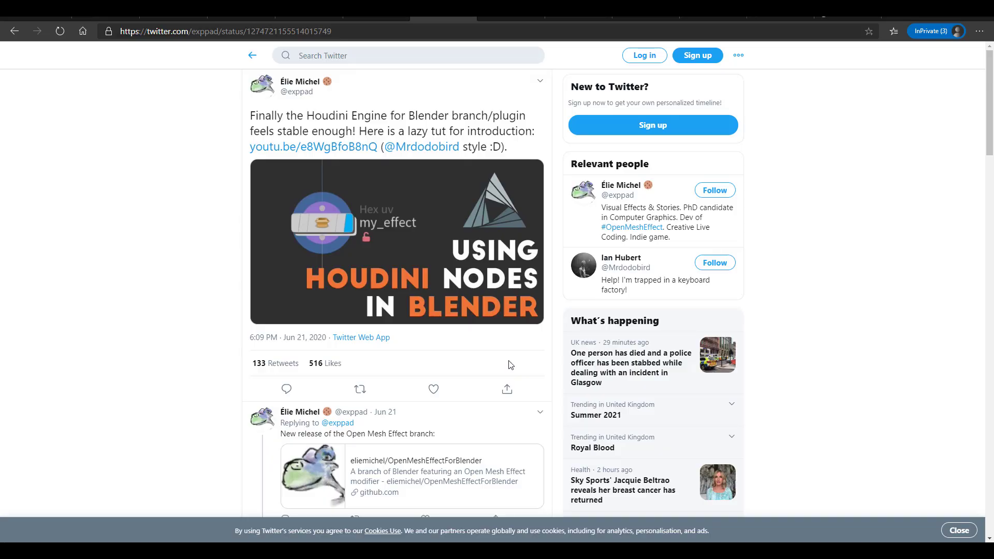
Switch to the HdCycles preview tweet in the browser and view its three attached images in turn
key("ctrl+Tab")
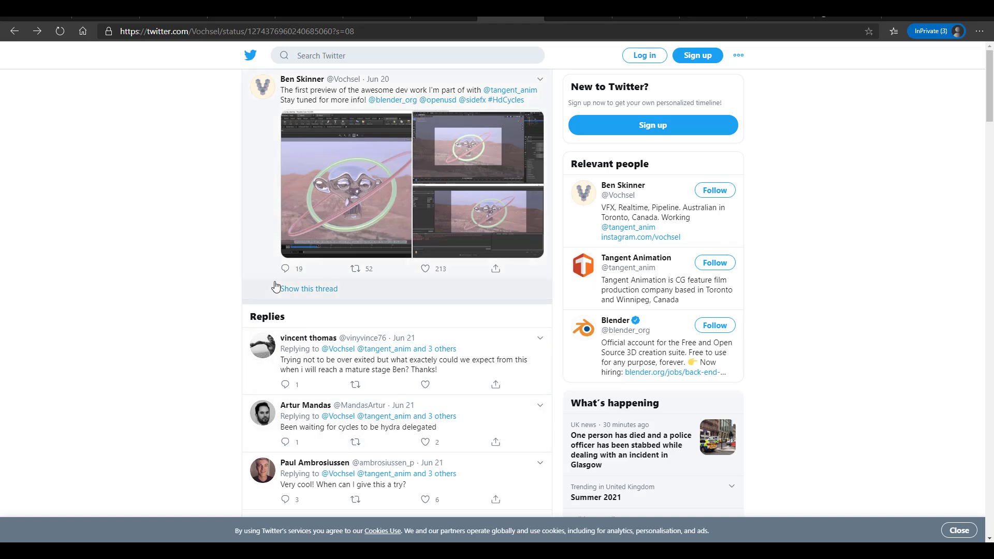
left_click(326, 198)
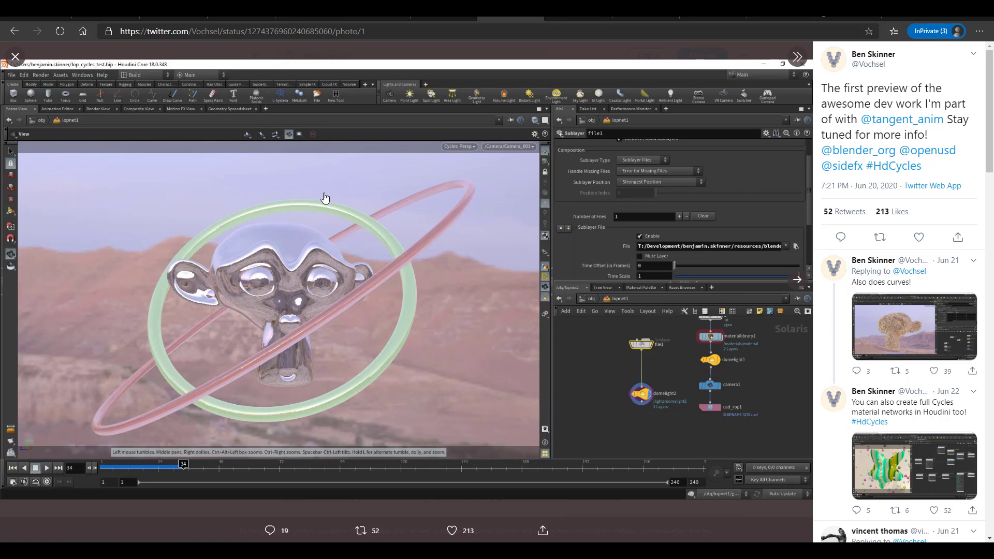
left_click(798, 282)
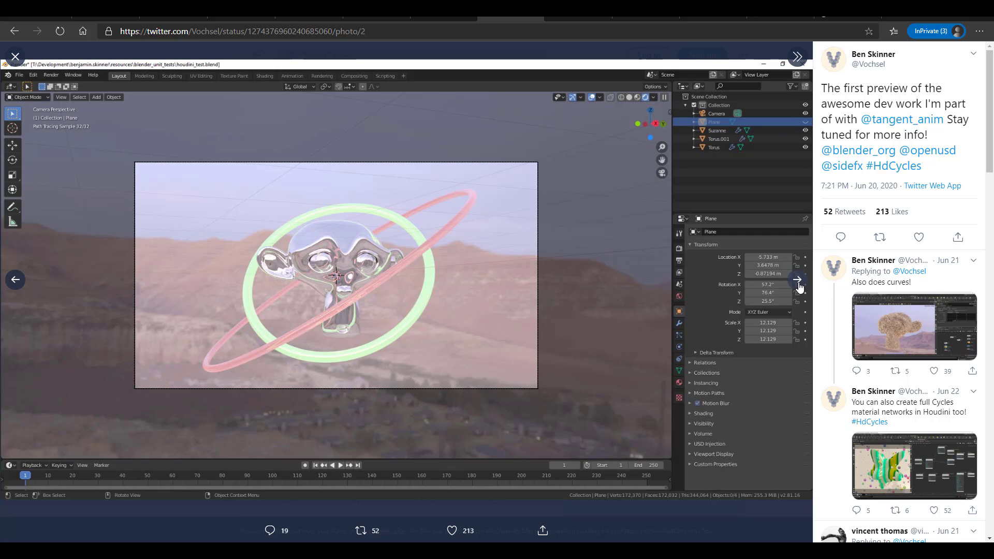
left_click(800, 287)
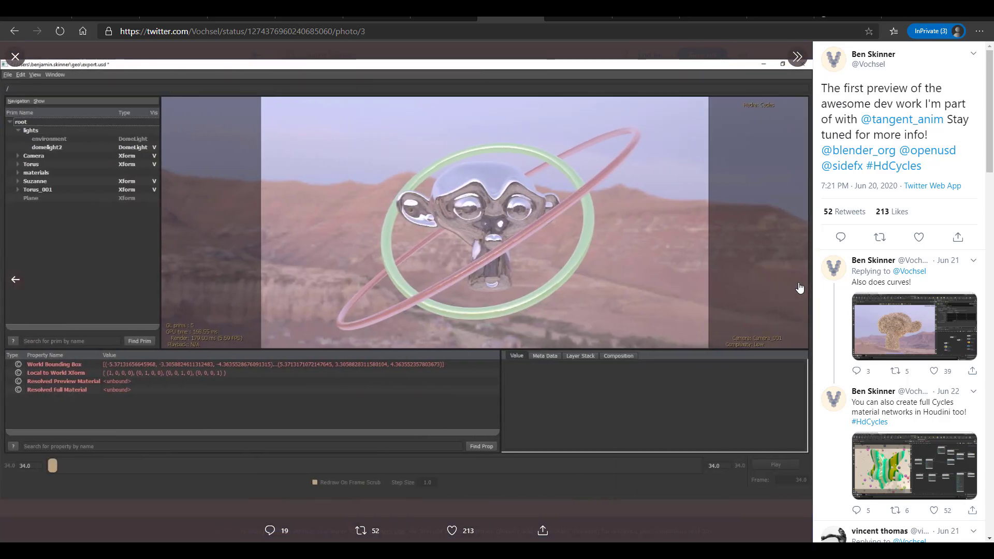
View the HdCycles replies about curves and Cycles material networks, and return to the earlier page
left_click(895, 320)
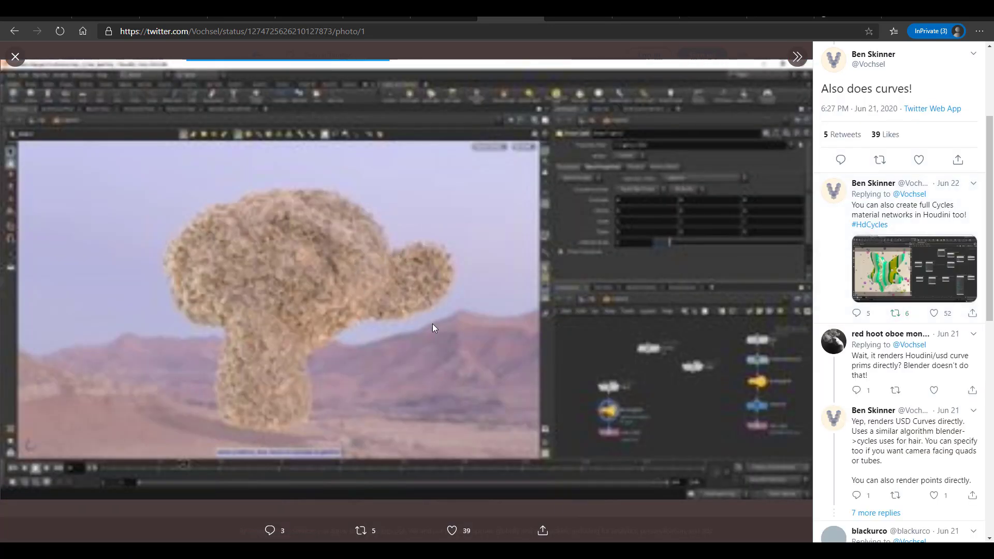
key("Escape")
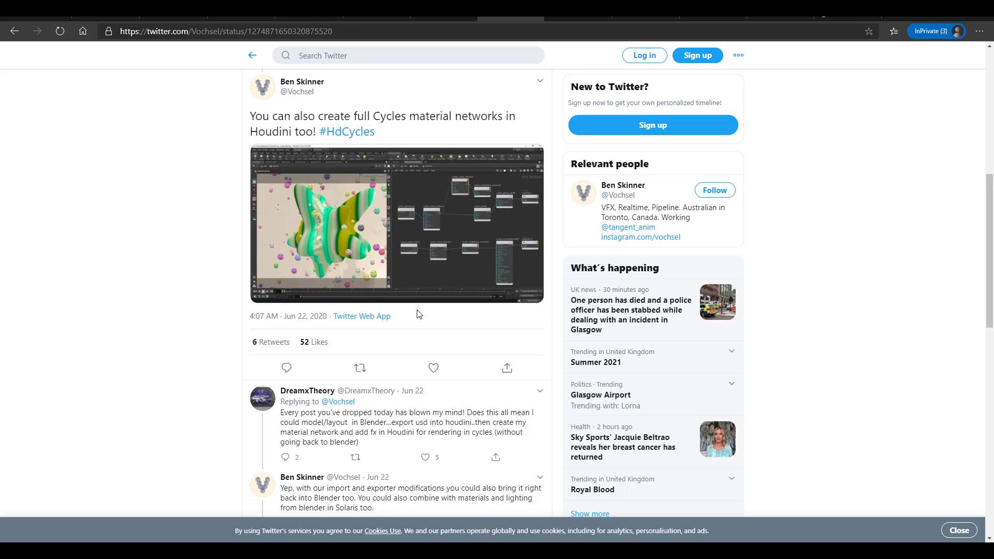
key("alt+Left")
key("alt+Left")
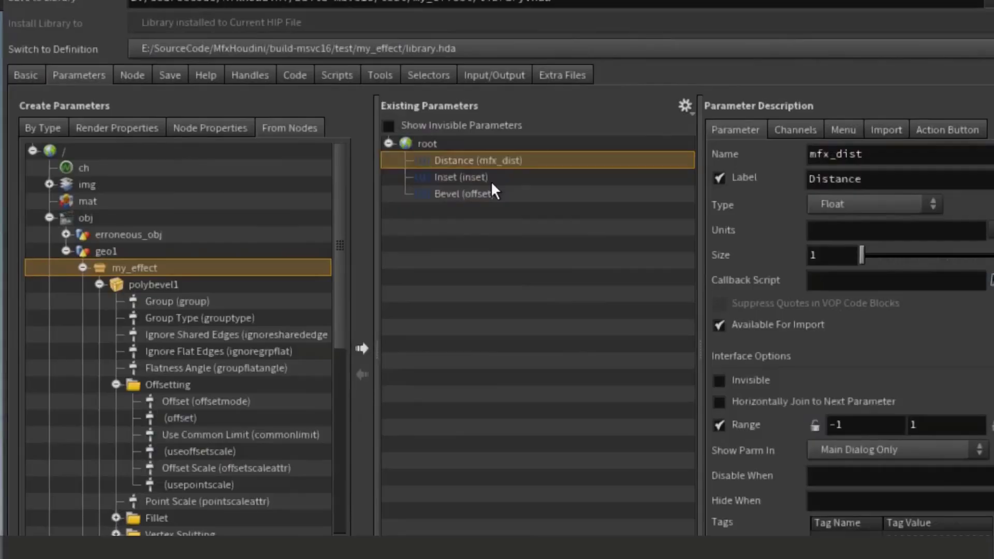
Select the Inset parameter among the my_effect digital asset's existing parameters in Houdini
left_click(491, 179)
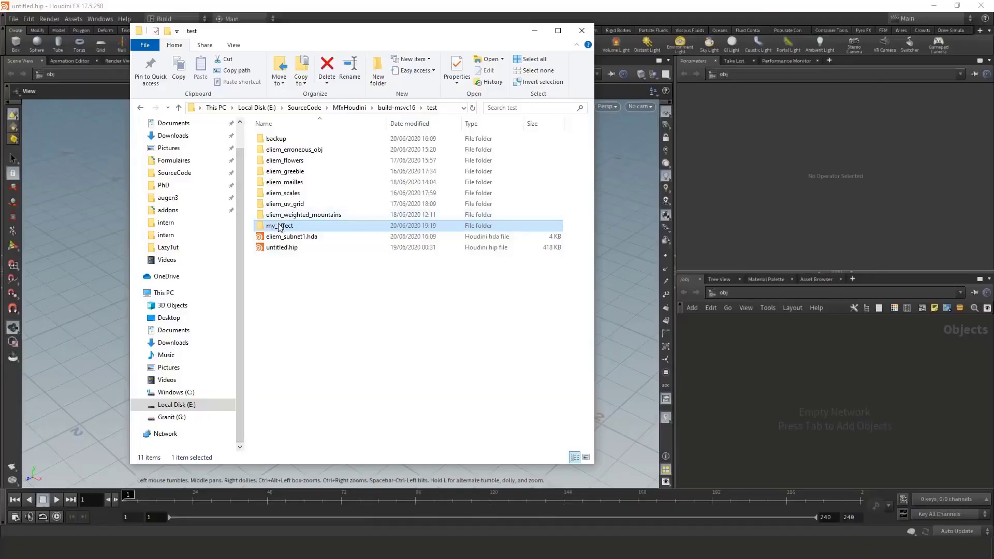
Copy MfxHoudini-v1.0.0.ofx from the Downloads MfxHoudini-v1.0.0 folder into the my_effect folder beside library.hda
double_click(279, 228)
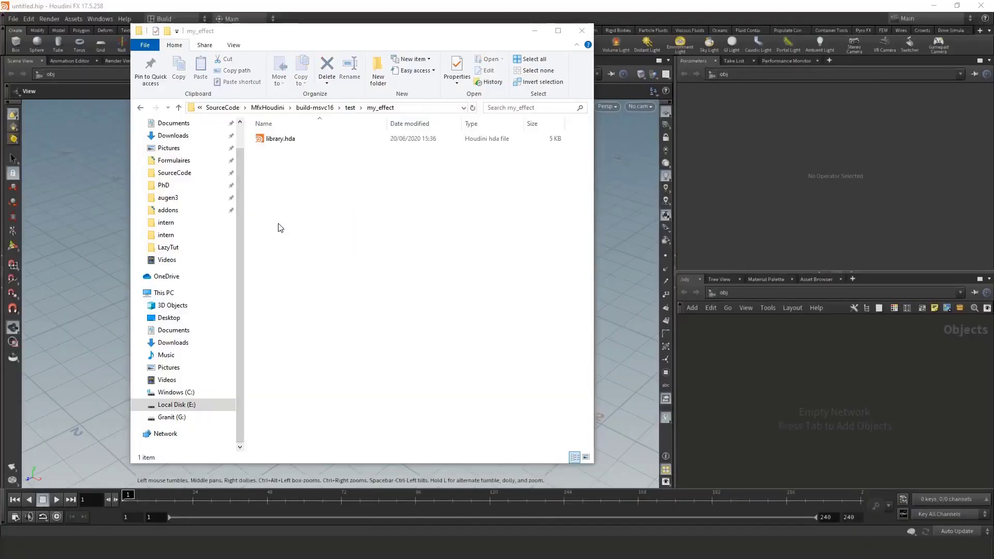
key("alt+Tab")
left_click(684, 178)
key("ctrl+c")
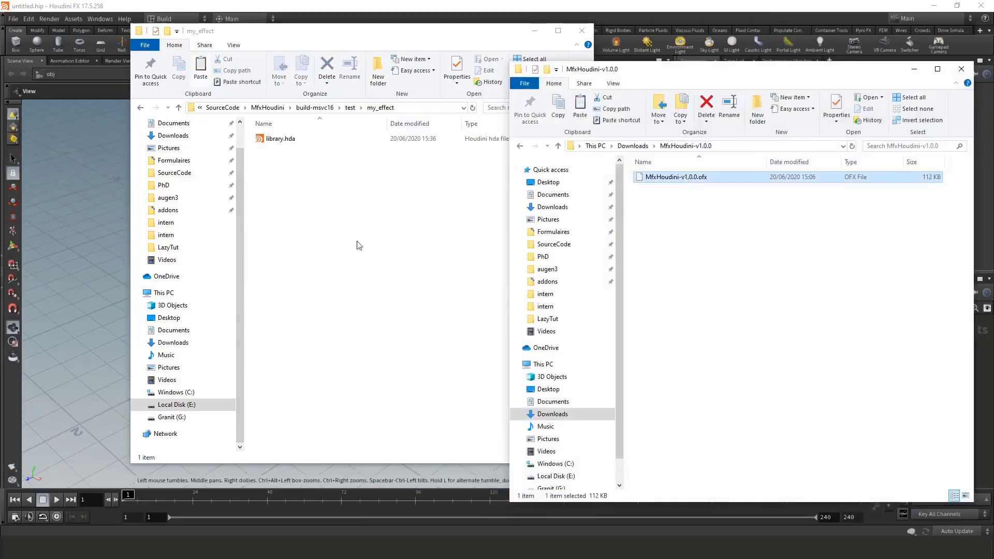
left_click(352, 245)
key("ctrl+v")
Rename the copied OFX file in the my_effect folder to my_effect.ofx
key("F2")
type("my_effe")
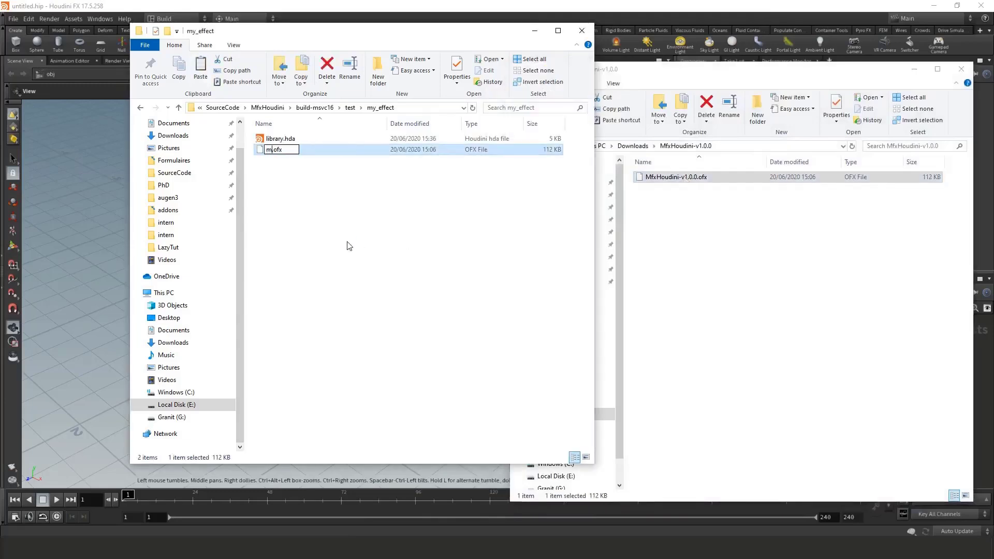
type("ct")
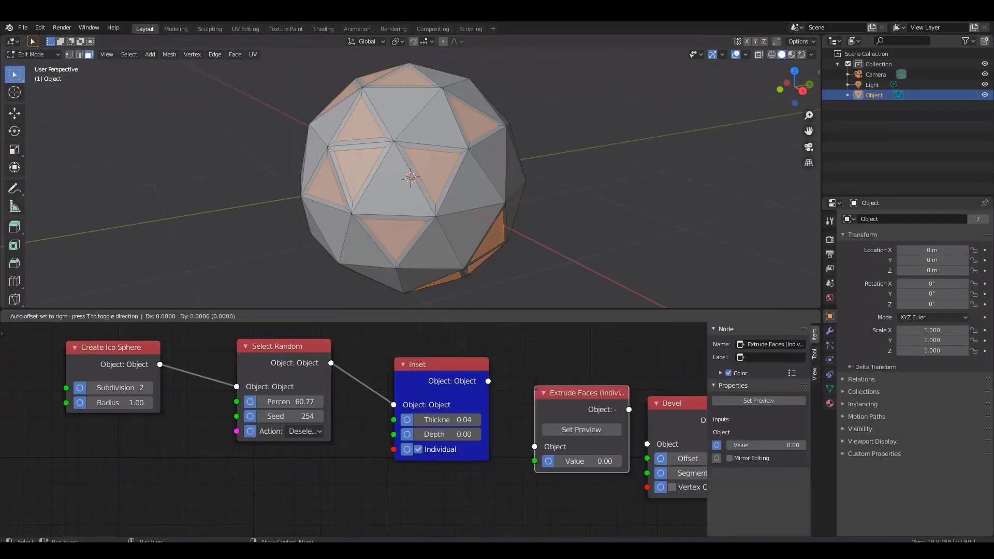
Place the Extrude Faces node after the Inset node in Blender, preview it and set its value to 0.15
left_click(581, 415)
left_click_drag(573, 428, 601, 428)
scroll(463, 446, "down", 2)
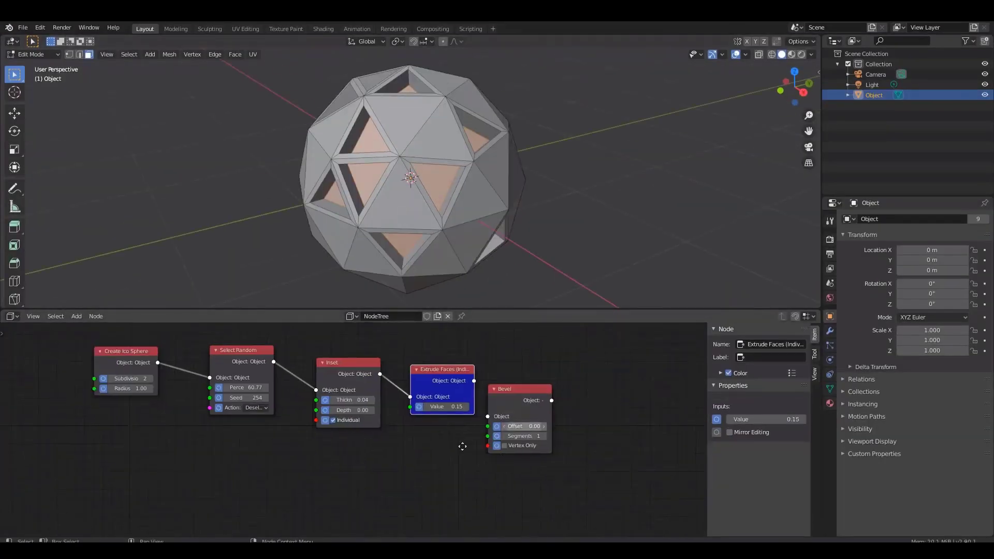
Adjust the Bevel node's offset on the ico sphere and bring up the component operators available for adding a node
scroll(462, 446, "up", 2)
left_click_drag(517, 402, 528, 403)
scroll(477, 195, "up", 4)
scroll(477, 195, "down", 4)
middle_click_drag(476, 196, 409, 223)
scroll(425, 427, "down", 2)
scroll(339, 412, "up", 2)
key("shift+a")
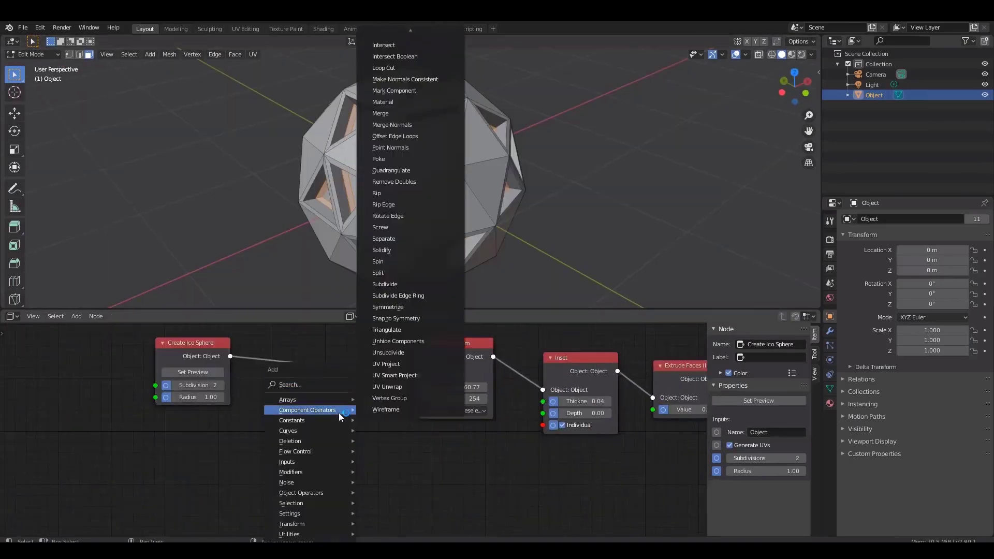
left_click(339, 409)
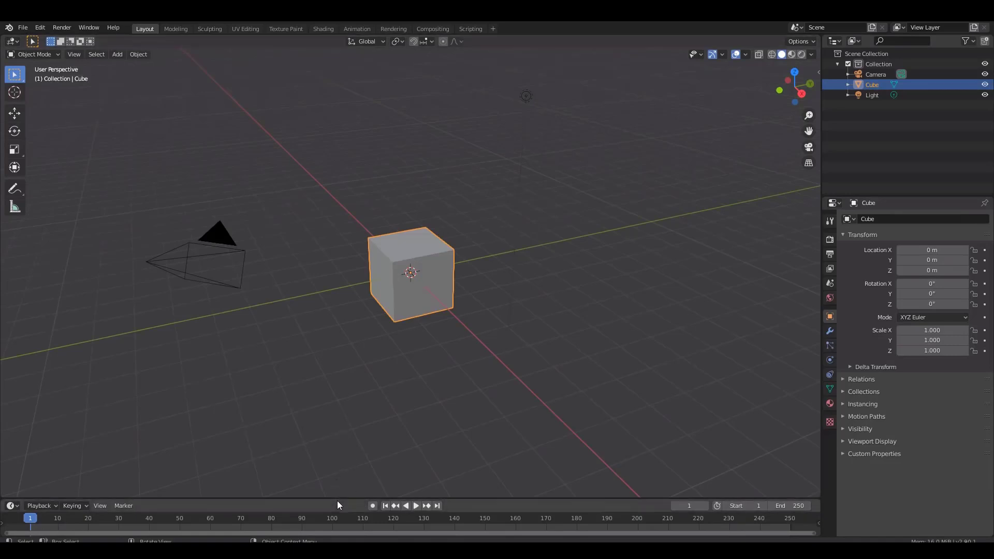
Enlarge the timeline area beneath the 3D viewport in the default cube scene
left_click_drag(338, 498, 345, 390)
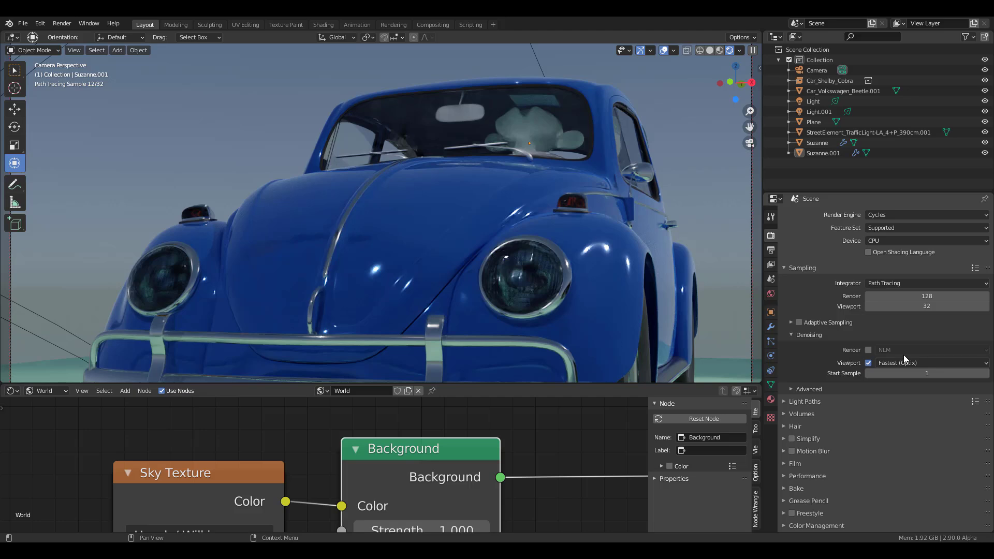
Enable render denoising in the Cycles sampling settings and check the available denoisers, keeping NLM
left_click(868, 350)
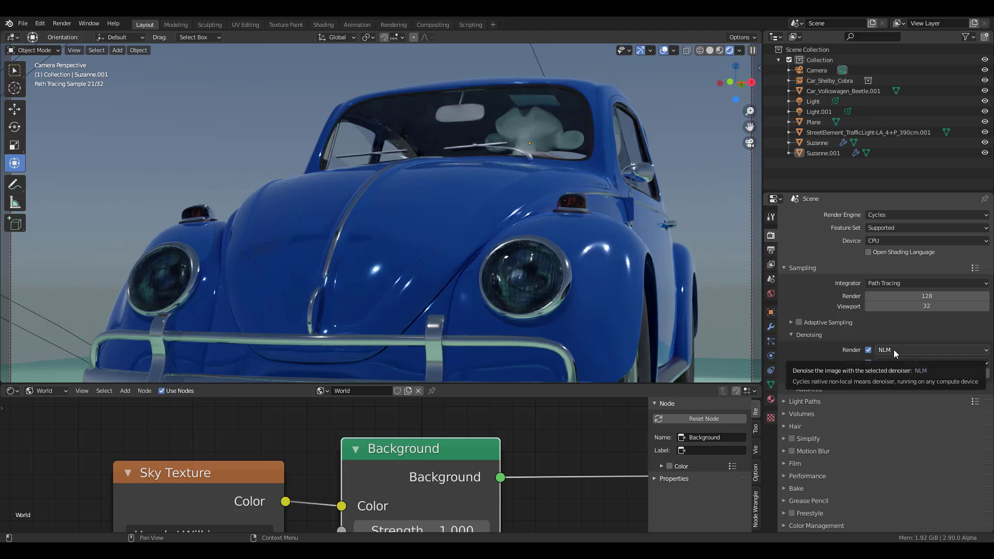
left_click(894, 350)
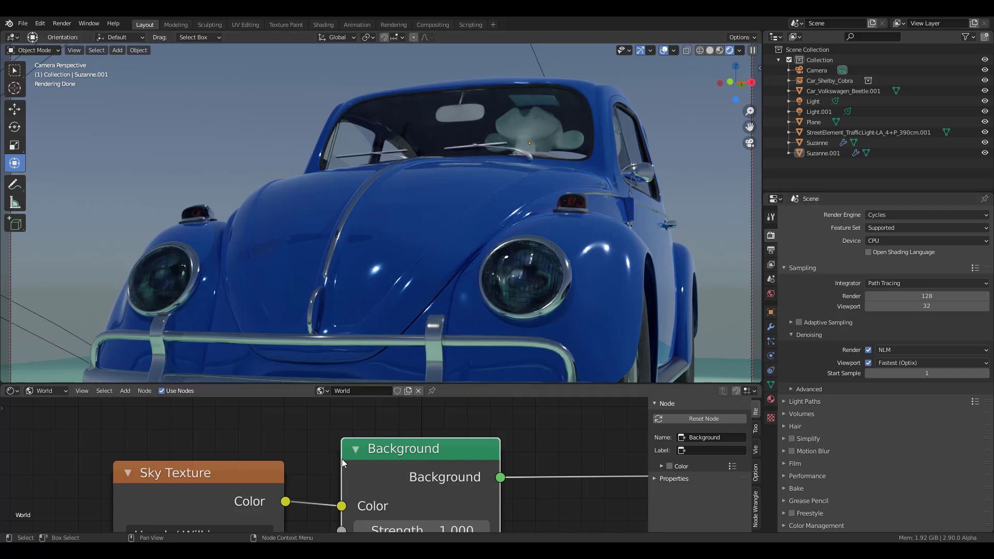
Spawn the Car_Audi_R8 asset from traffiq's contemporary cars category with a random color
scroll(554, 250, "down", 3)
middle_click_drag(608, 278, 491, 266)
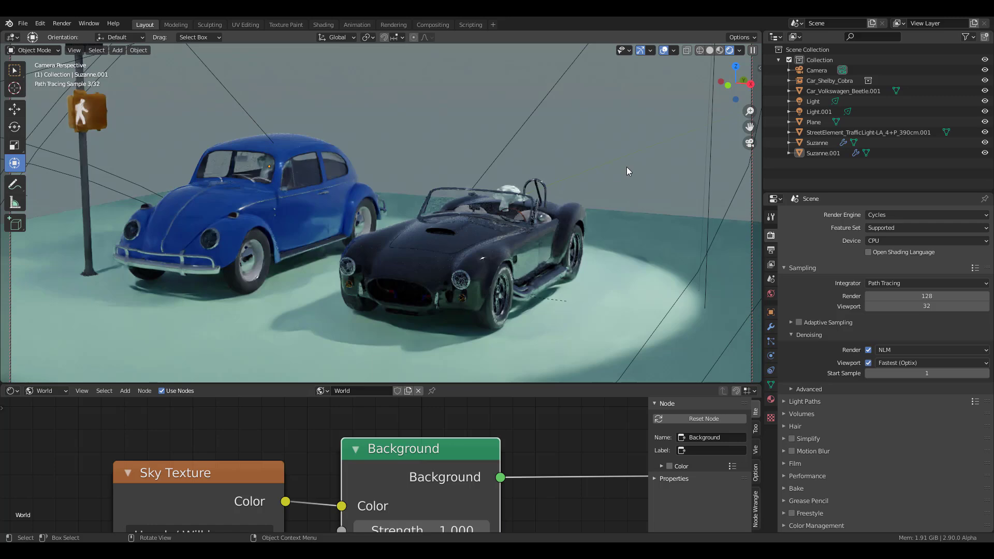
key("n")
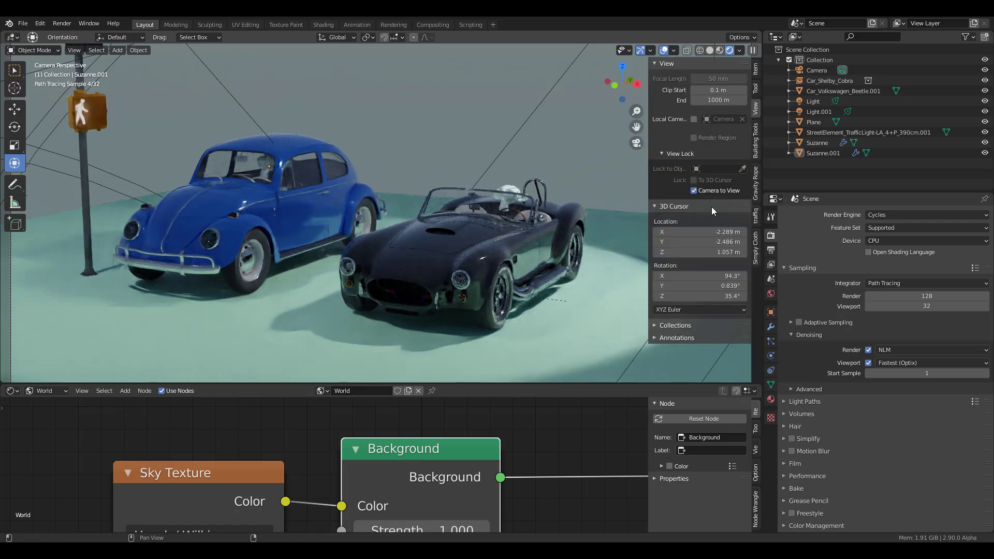
left_click(755, 216)
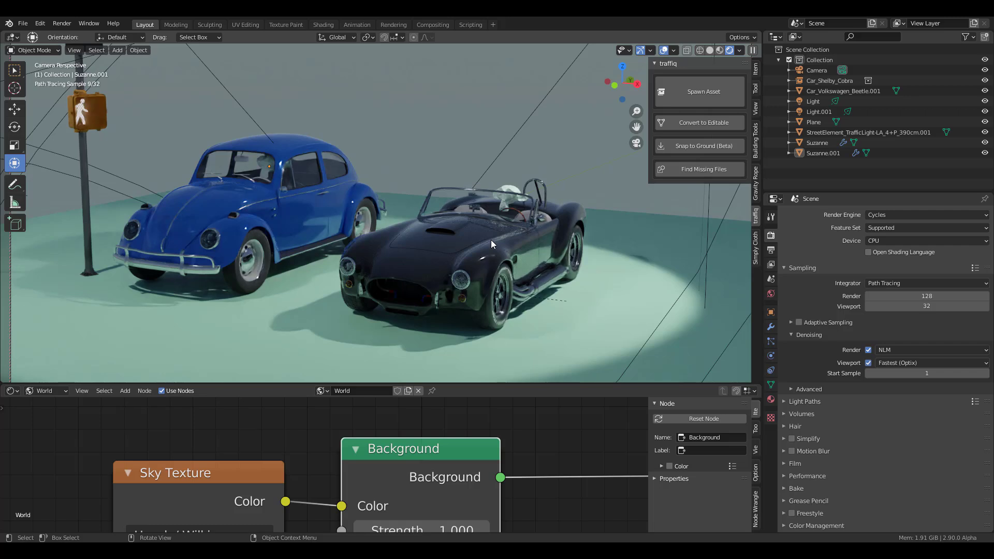
left_click(720, 92)
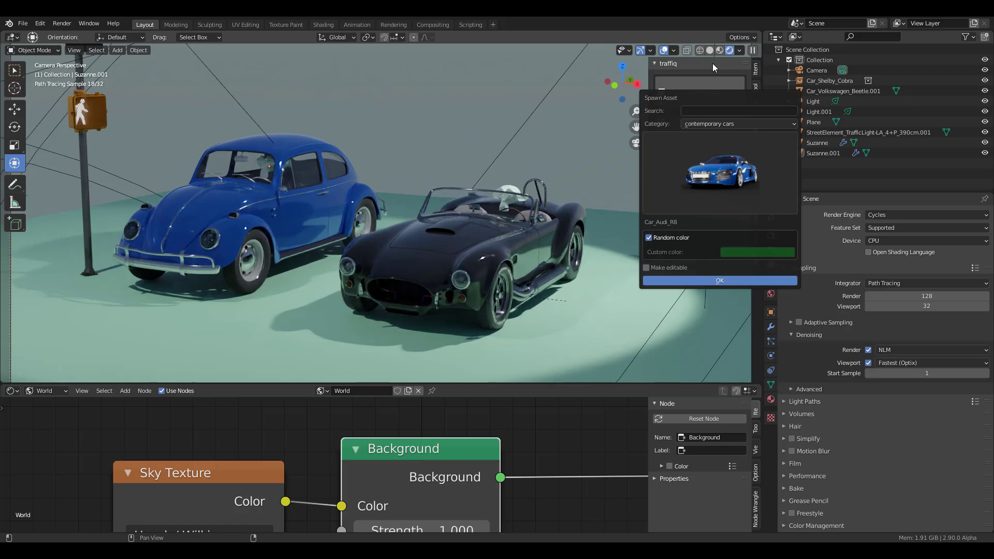
key("Return")
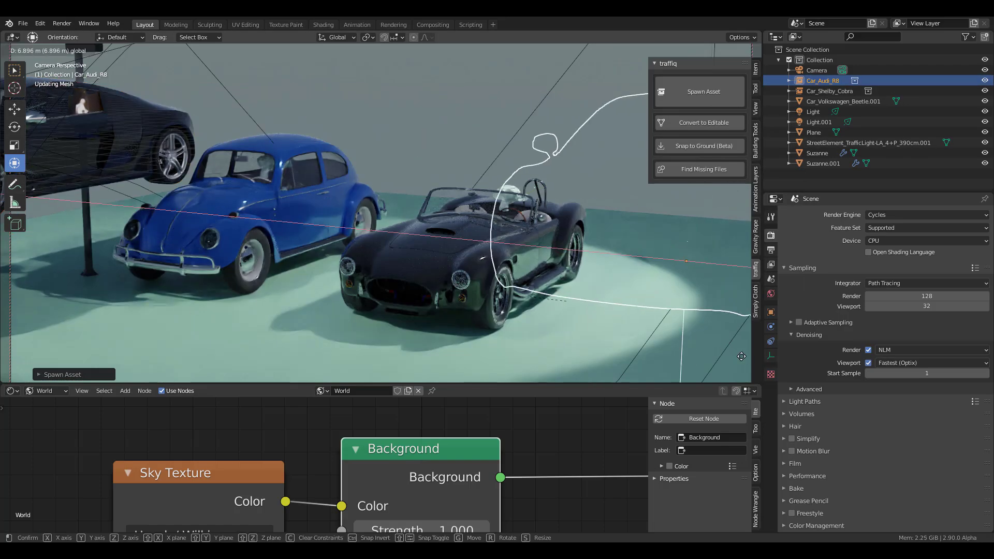
Move the Audi R8 along the global axes so it stands beside the Shelby Cobra on the ground plane
left_click(742, 357)
scroll(516, 262, "down", 8)
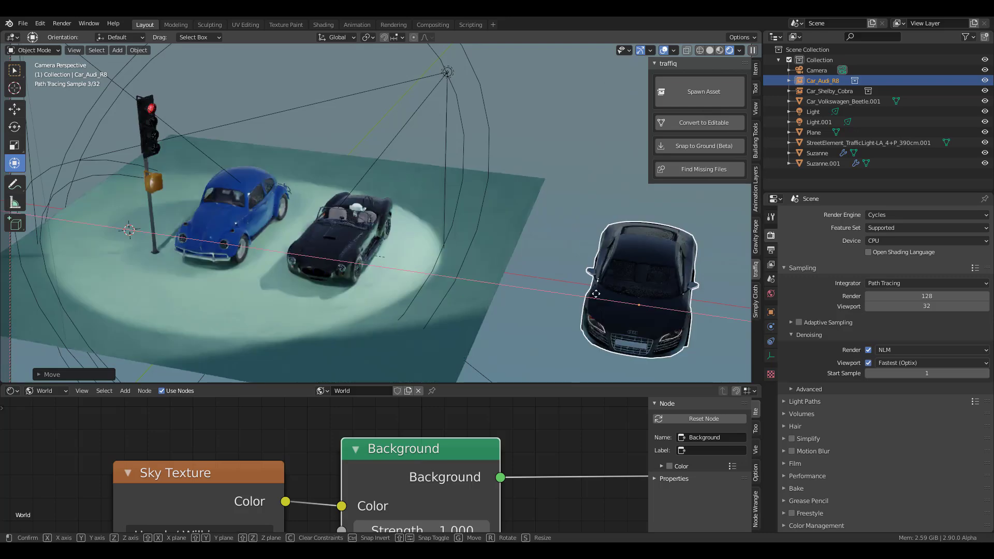
left_click(548, 304)
middle_click_drag(547, 304, 466, 255)
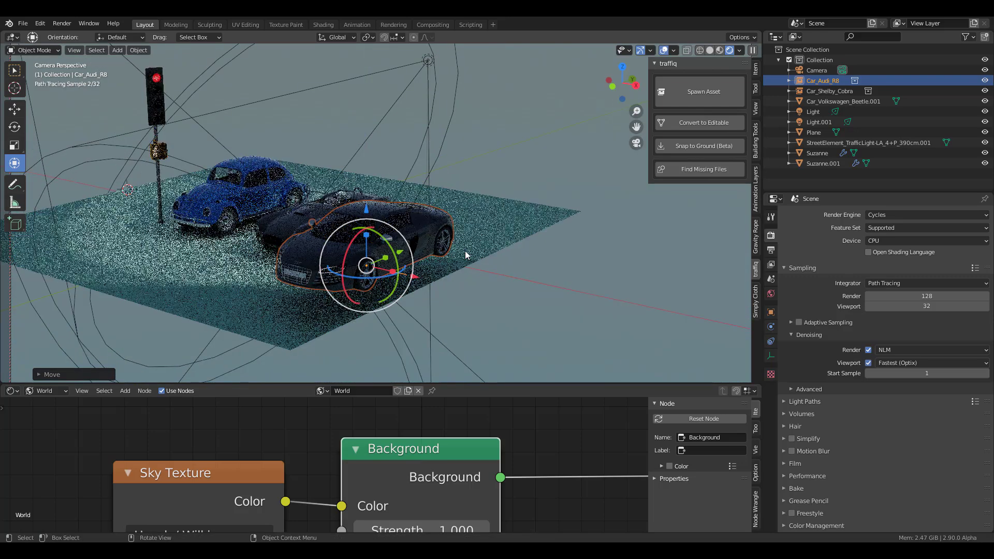
key("g")
key("Escape")
key("g")
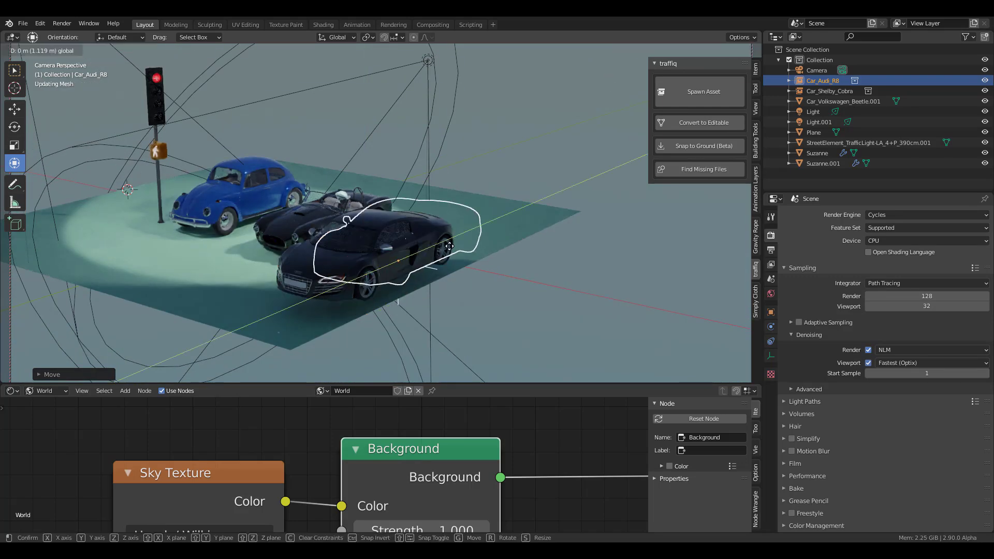
left_click(449, 246)
Inspect the three cars from ground level in wireframe shading, select the Shelby Cobra and return to rendered shading
left_click(723, 50)
middle_click_drag(723, 50, 544, 171)
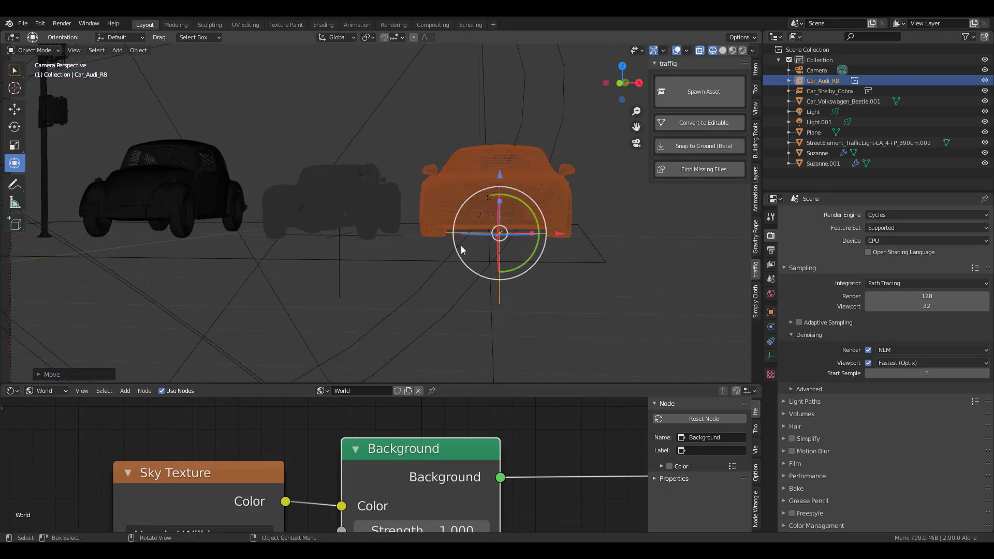
middle_click_drag(460, 246, 462, 130)
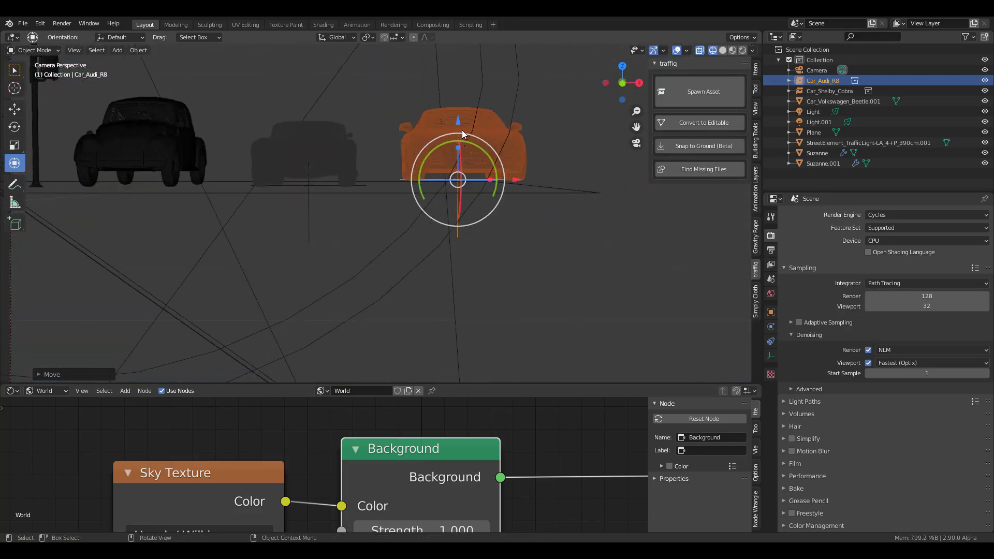
left_click(374, 175)
middle_click_drag(544, 151, 460, 286)
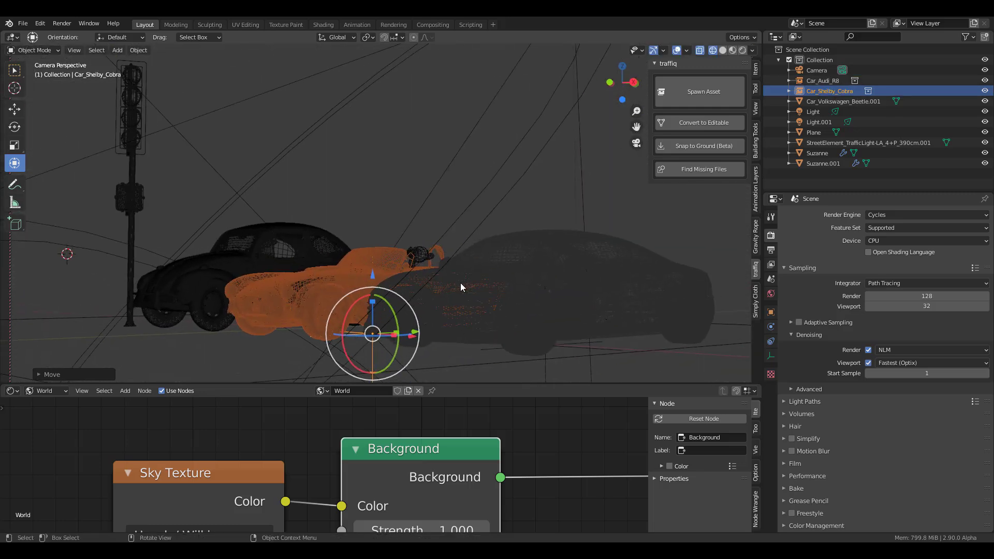
left_click(743, 50)
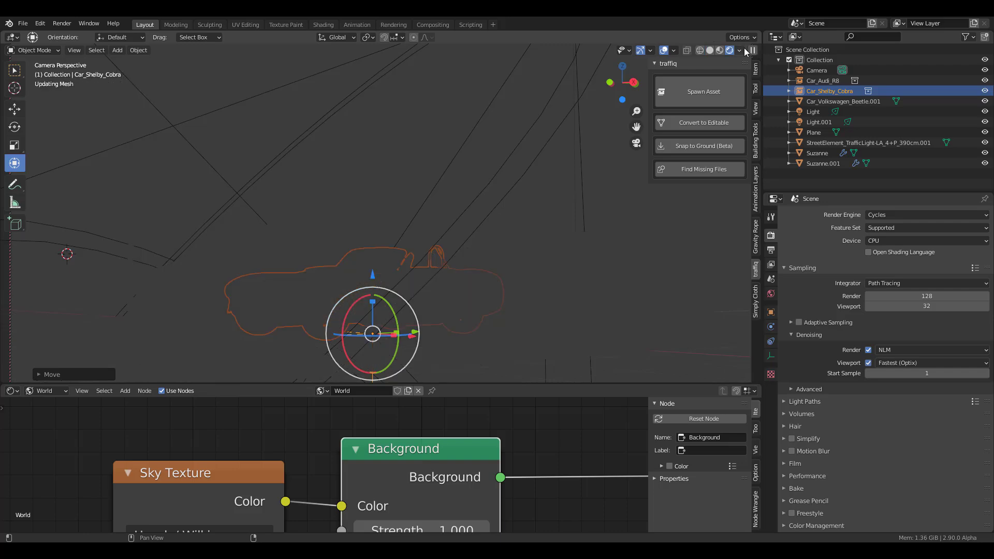
Change the world Sky Texture's sky type to Nishita with an altitude of 40
scroll(387, 238, "up", 5)
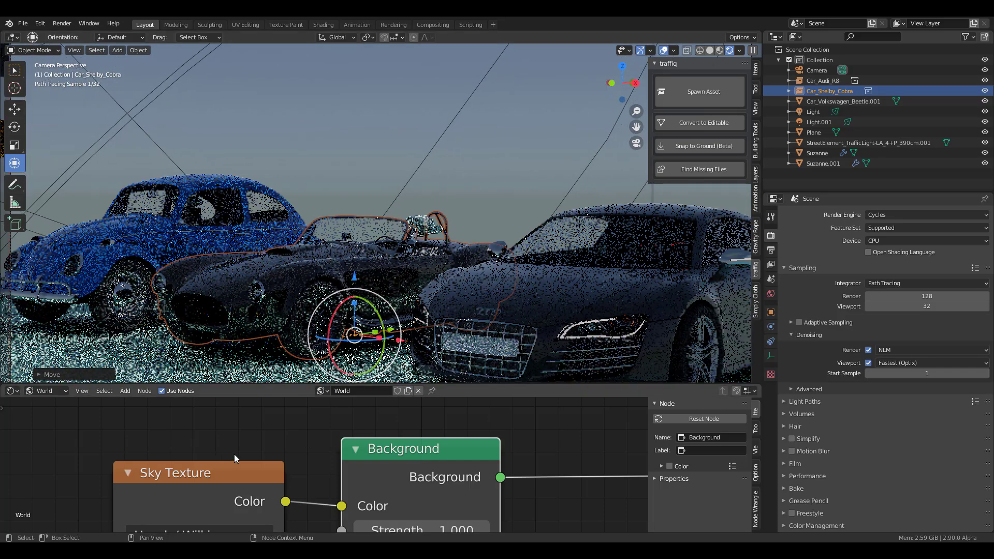
scroll(234, 454, "down", 4)
scroll(236, 456, "up", 5)
left_click(295, 427)
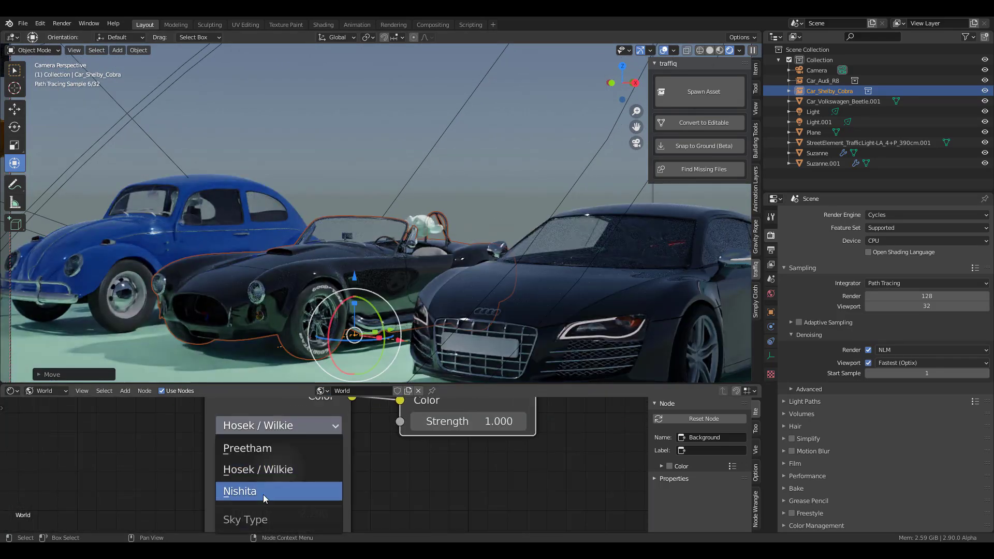
left_click(263, 492)
left_click_drag(279, 517, 311, 518)
middle_click_drag(426, 489, 460, 404)
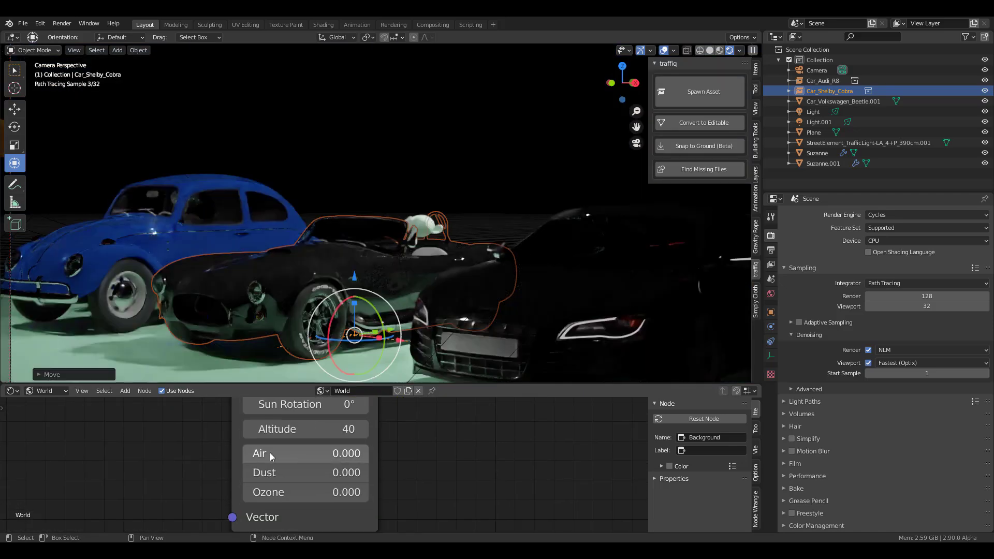
Set the Nishita sky's Air density to 7.154, Dust to 1.615 and Ozone to 2.462
left_click_drag(269, 453, 286, 477)
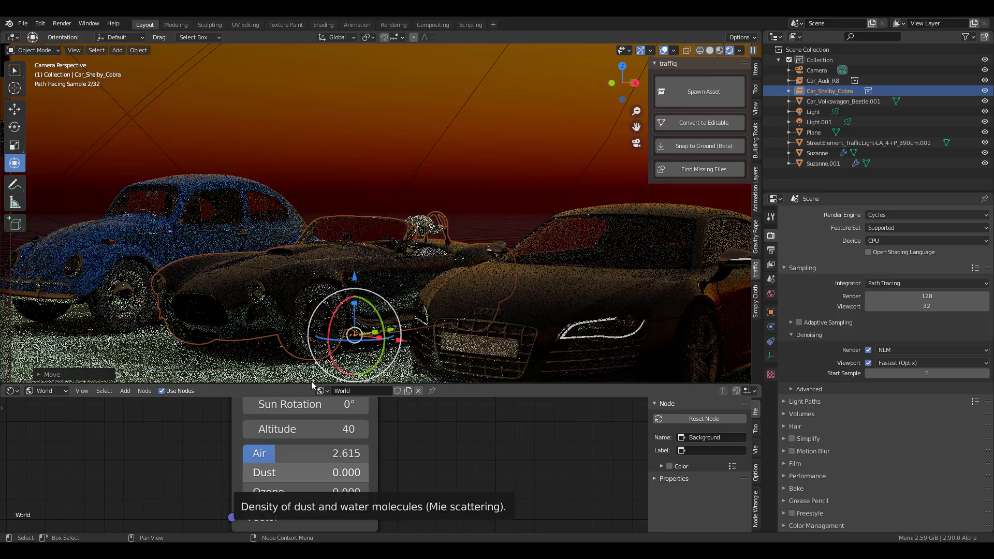
left_click_drag(271, 474, 296, 474)
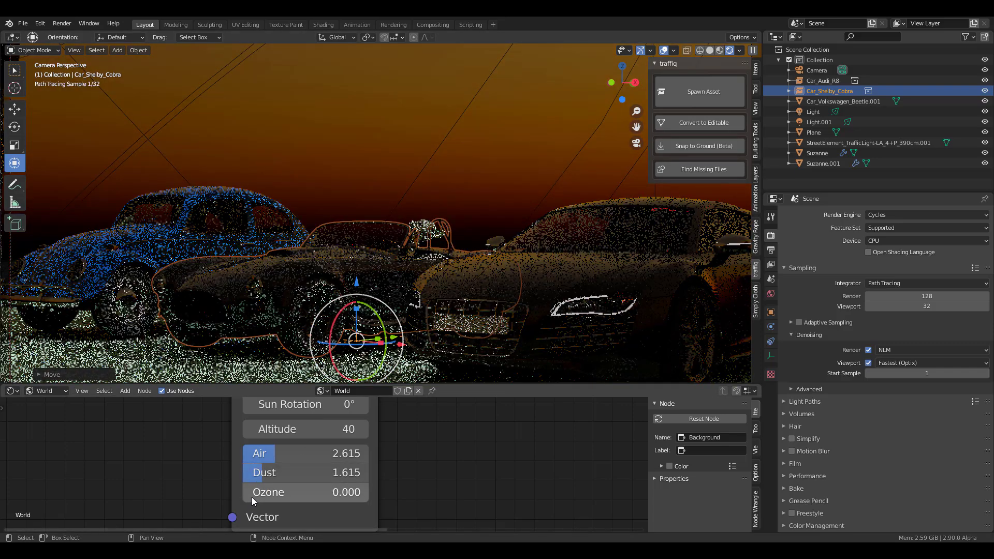
left_click_drag(252, 497, 279, 497)
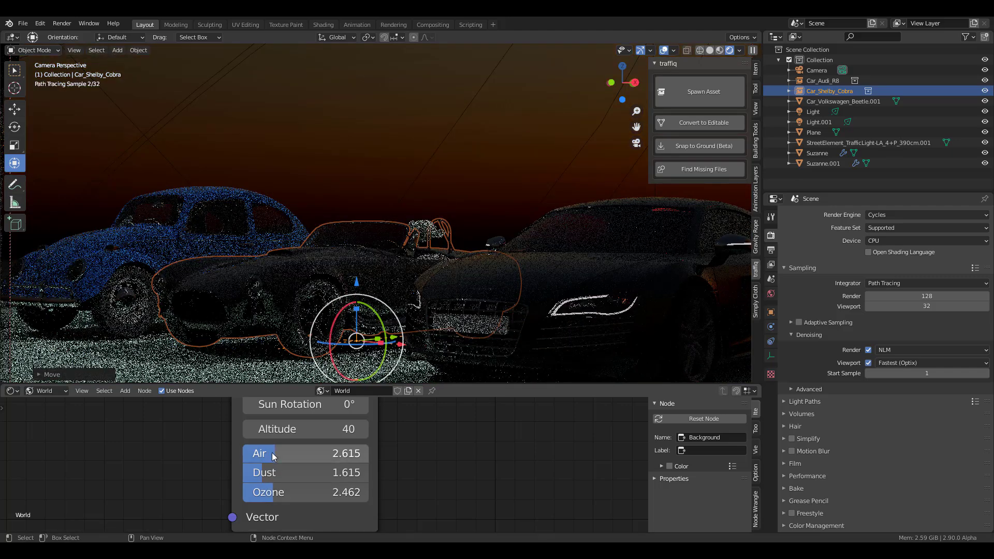
left_click_drag(275, 454, 367, 456)
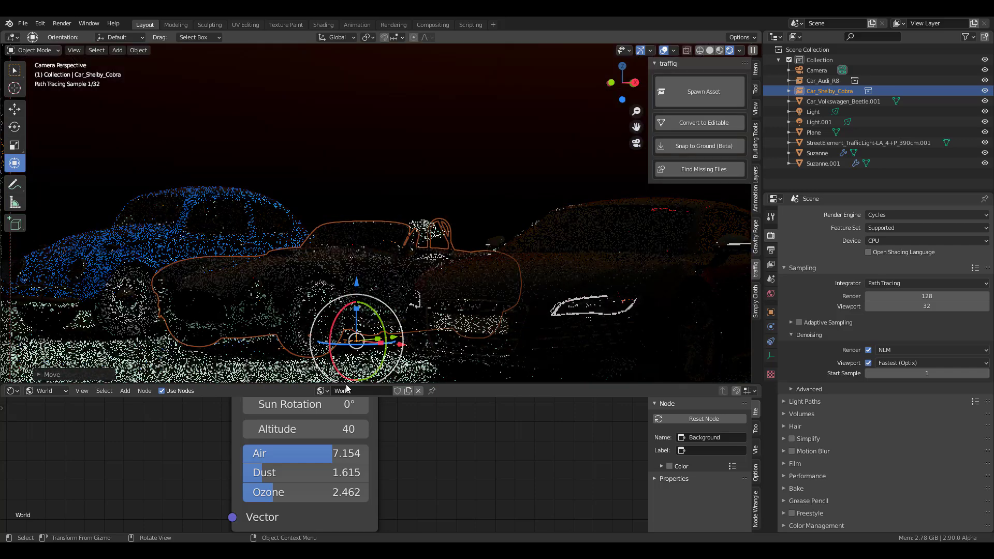
Set the Nishita sky's Sun Elevation to 35.6°, Altitude to 270 and Air density to 0.846
middle_click_drag(424, 462, 426, 517)
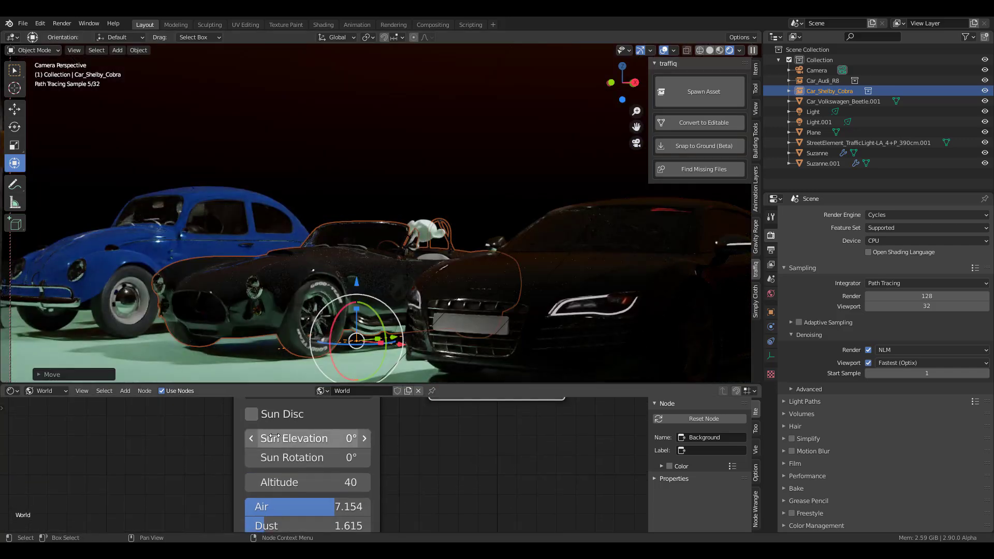
left_click_drag(311, 438, 352, 438)
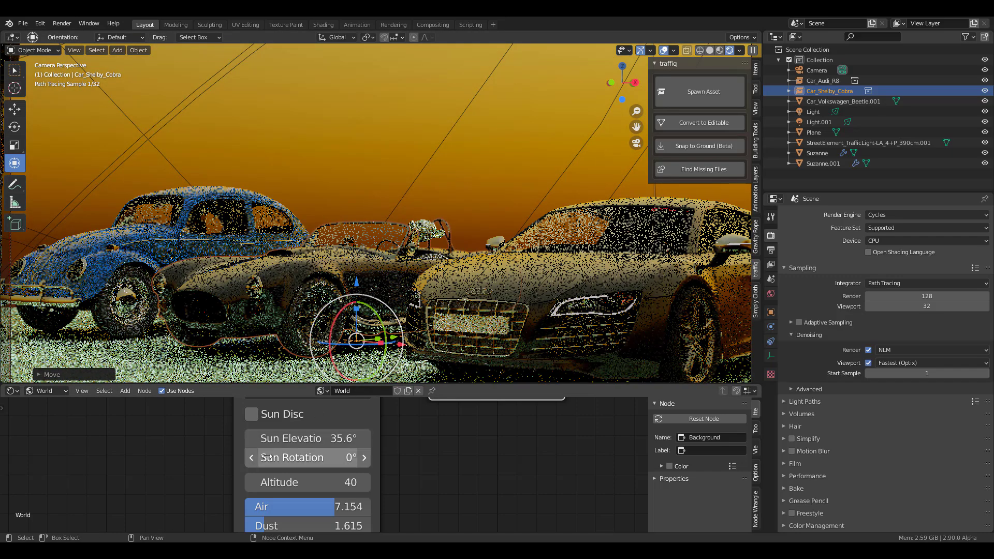
left_click_drag(305, 483, 257, 507)
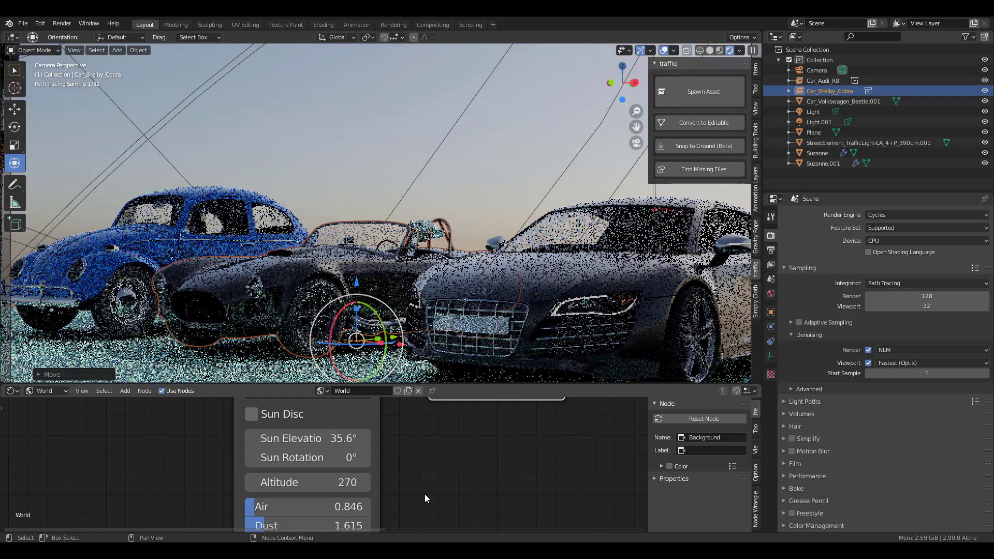